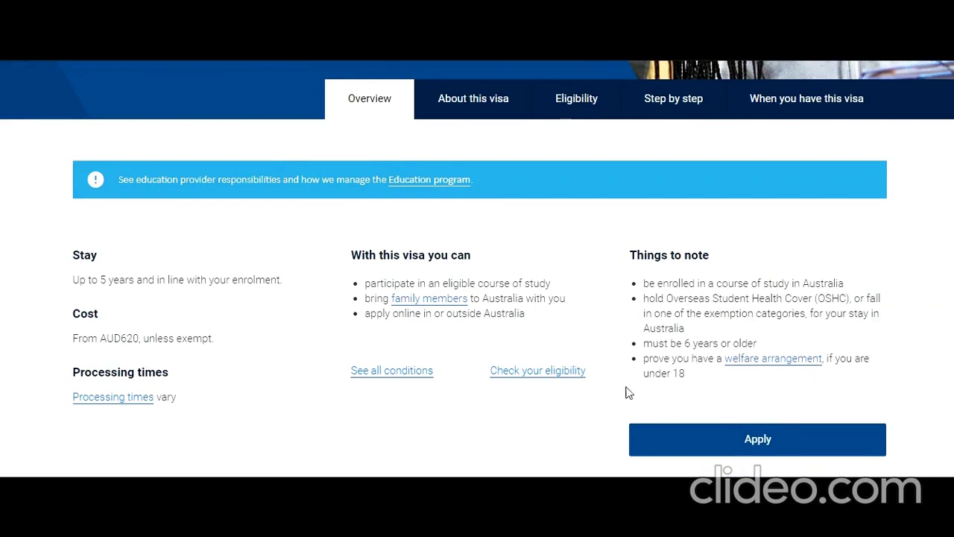
# Step: Review the Student visa (subclass 500) Overview details and choose Apply
pyautogui.scroll(1, 374, 308)
pyautogui.scroll(2, 374, 309)
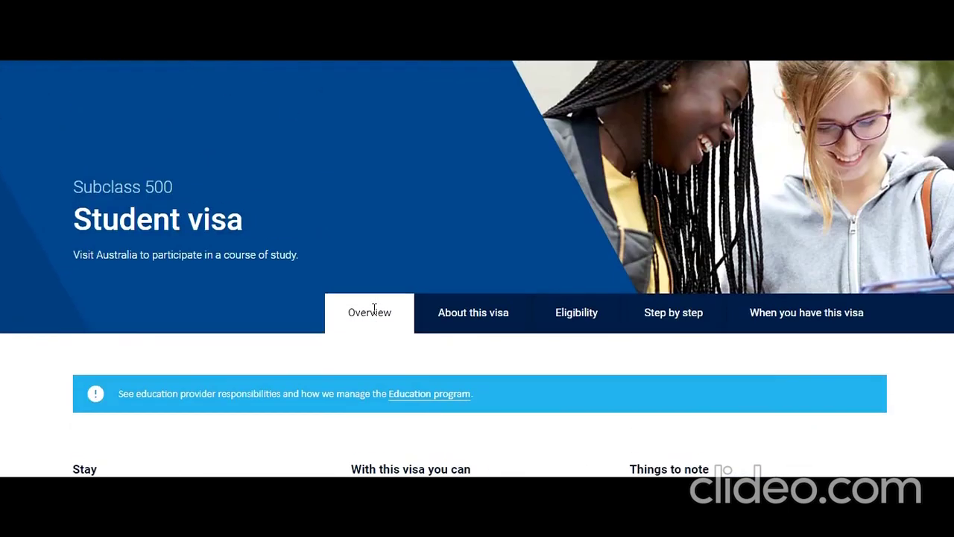
pyautogui.scroll(-3, 372, 311)
pyautogui.scroll(-2, 373, 315)
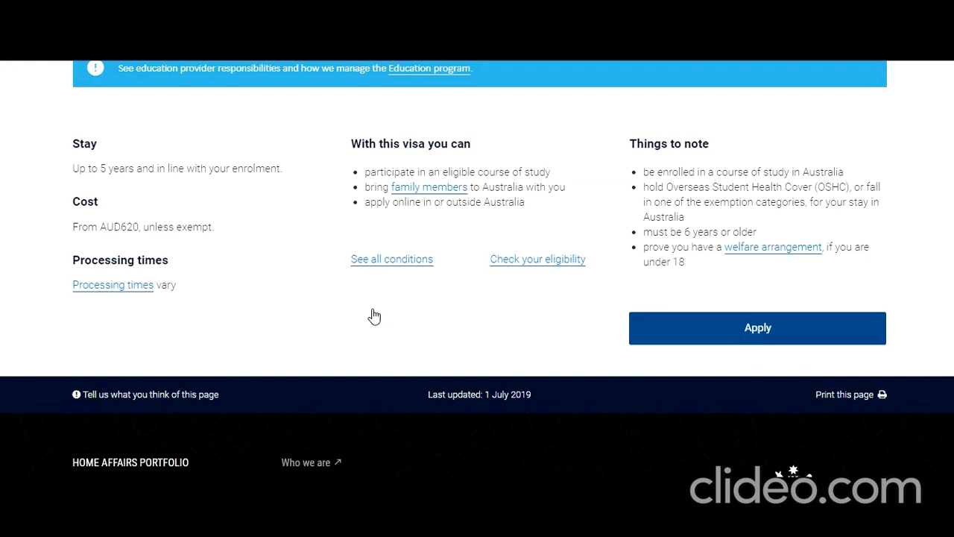
pyautogui.scroll(3, 374, 316)
pyautogui.scroll(-1, 373, 316)
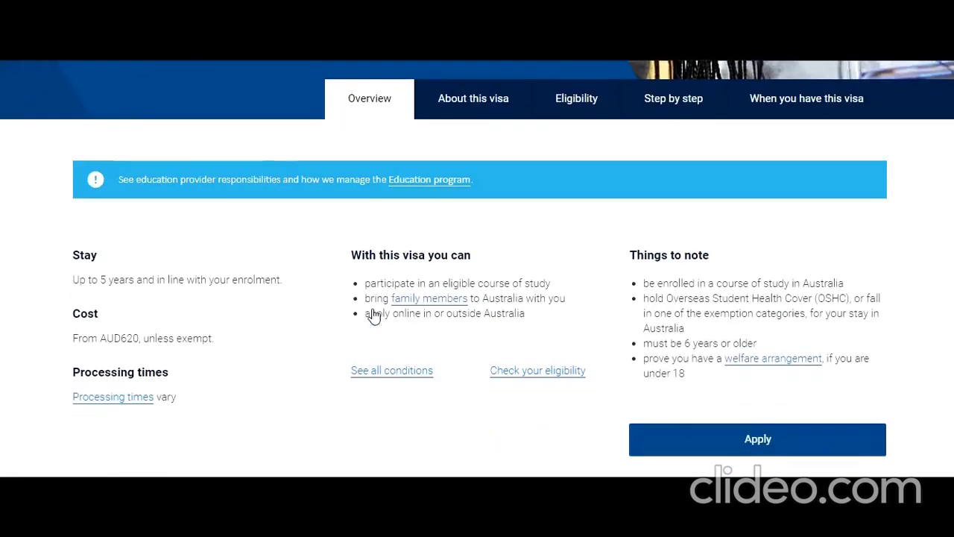
pyautogui.click(730, 451)
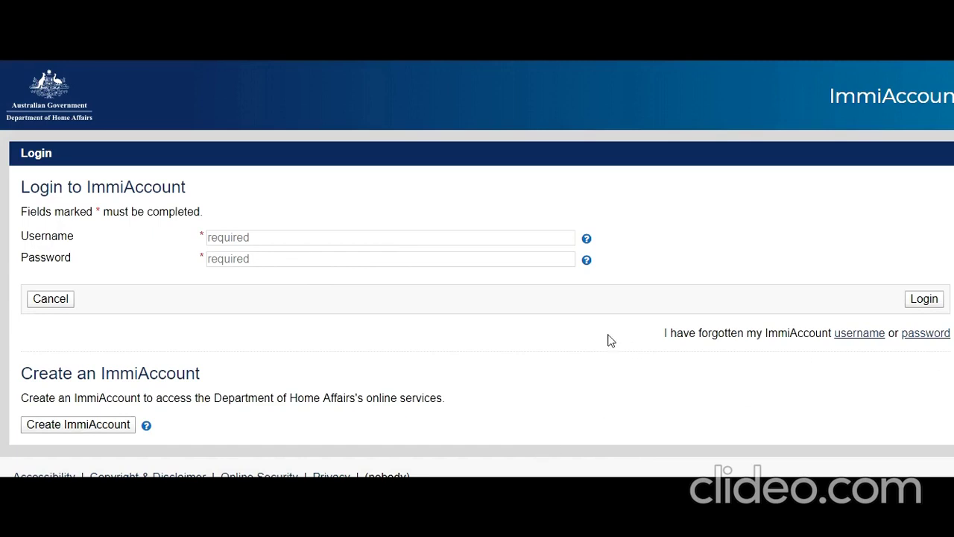
# Step: Sign in to ImmiAccount with the account e-mail username and password
pyautogui.click(456, 237)
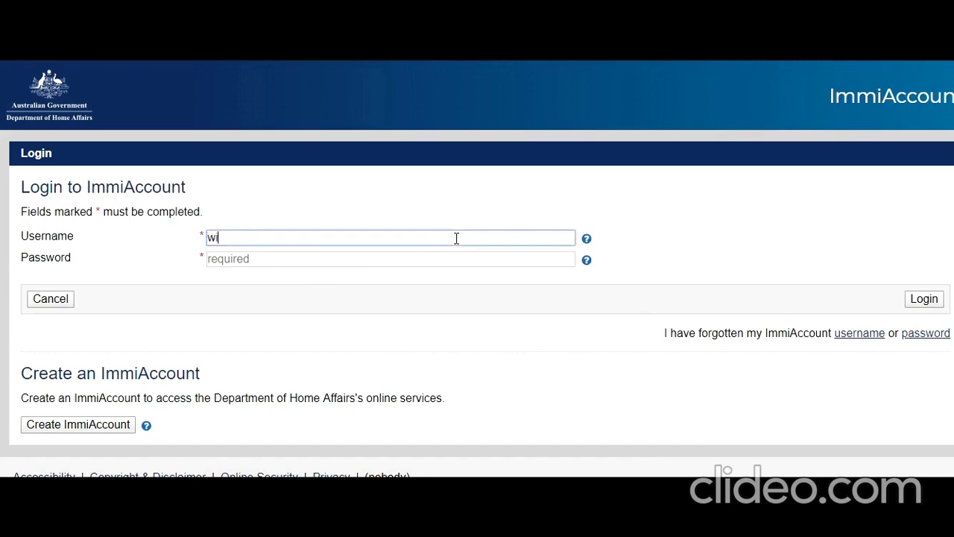
pyautogui.press('Tab')
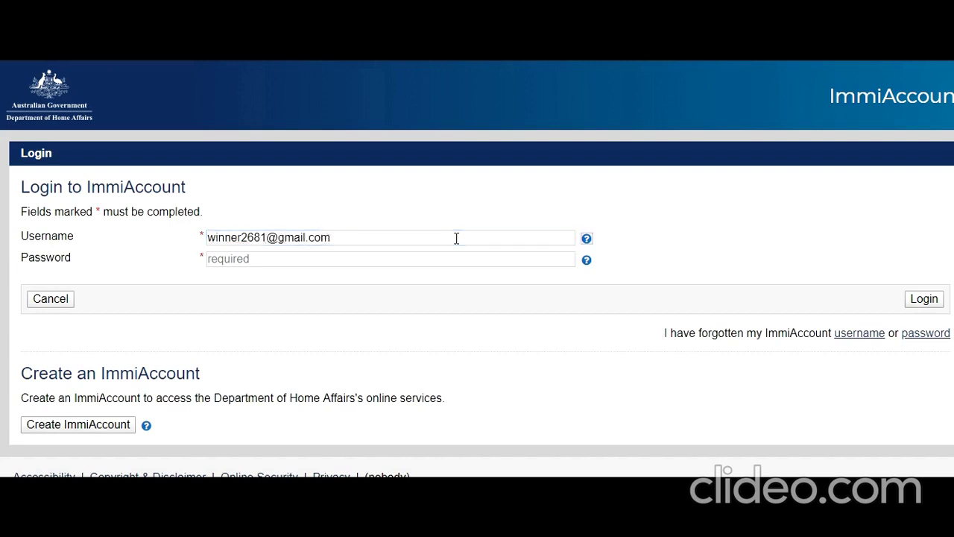
pyautogui.press('Tab')
pyautogui.write('••••••••••••')
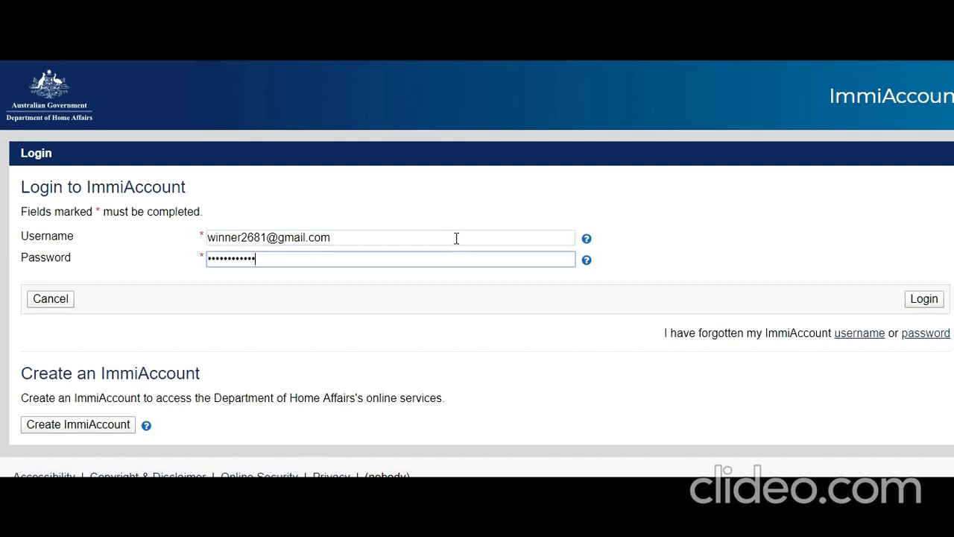
pyautogui.click(924, 301)
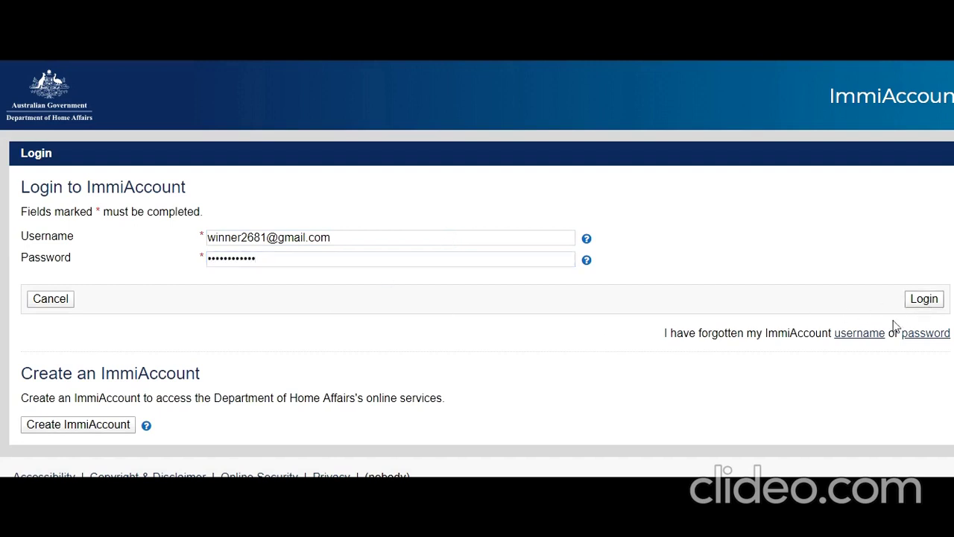
pyautogui.scroll(-3, 432, 313)
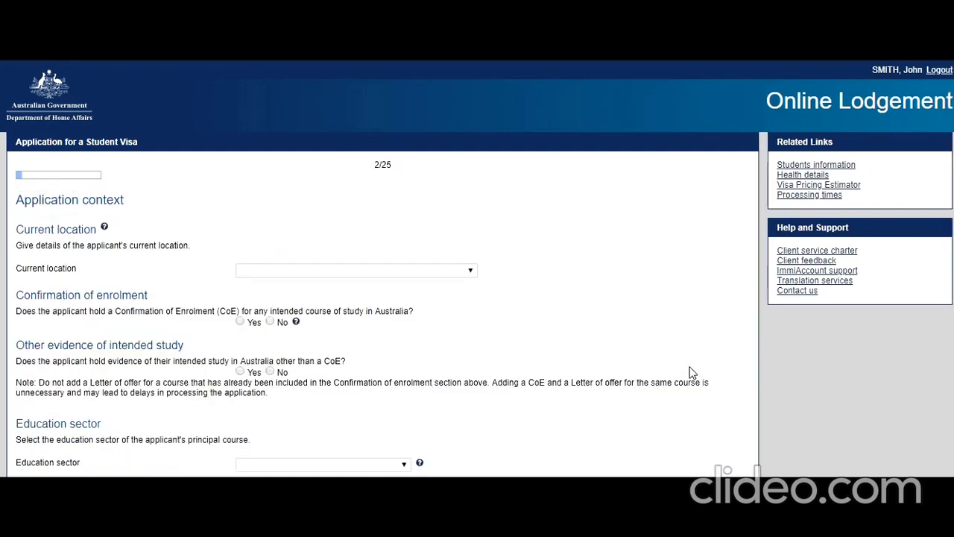
# Step: Set the applicant's current location to INDIA
pyautogui.click(471, 271)
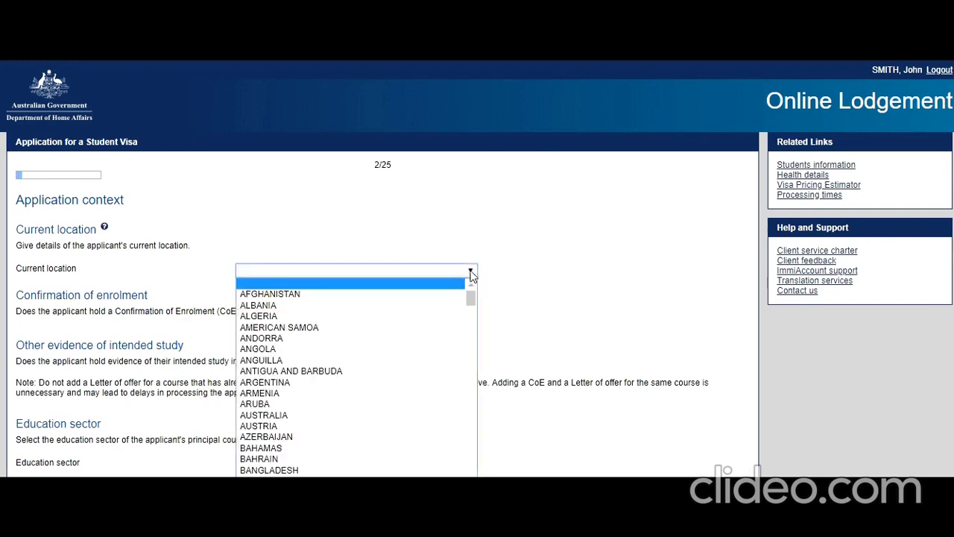
pyautogui.press('i')
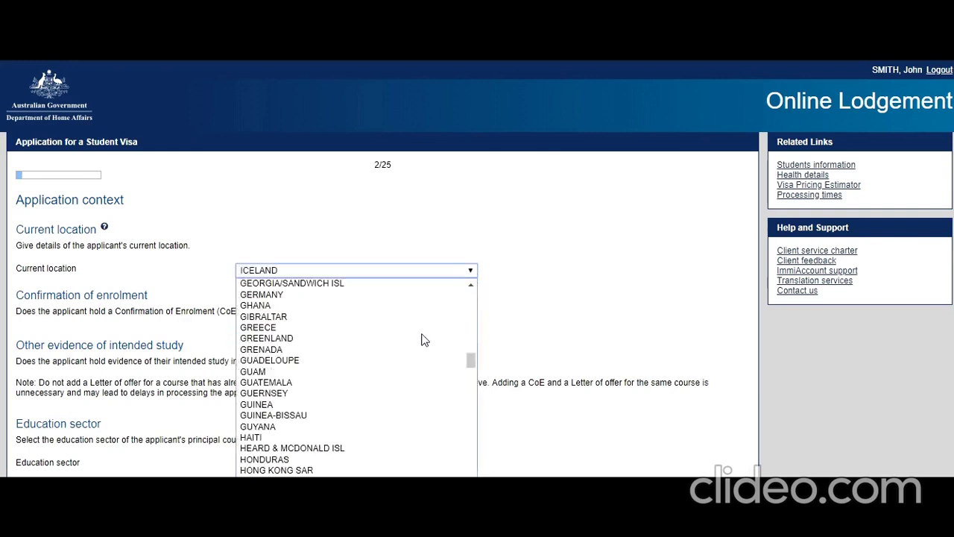
pyautogui.scroll(-5, 387, 365)
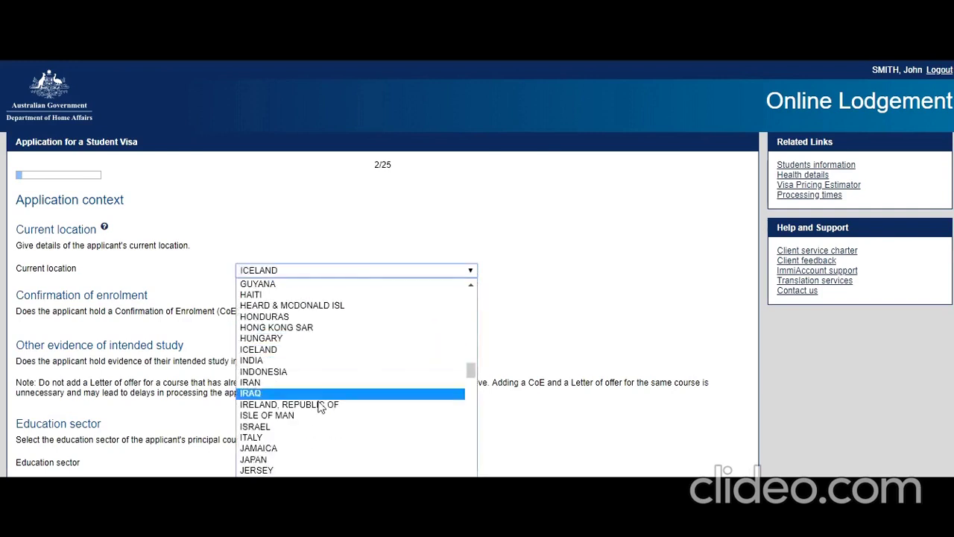
pyautogui.click(311, 362)
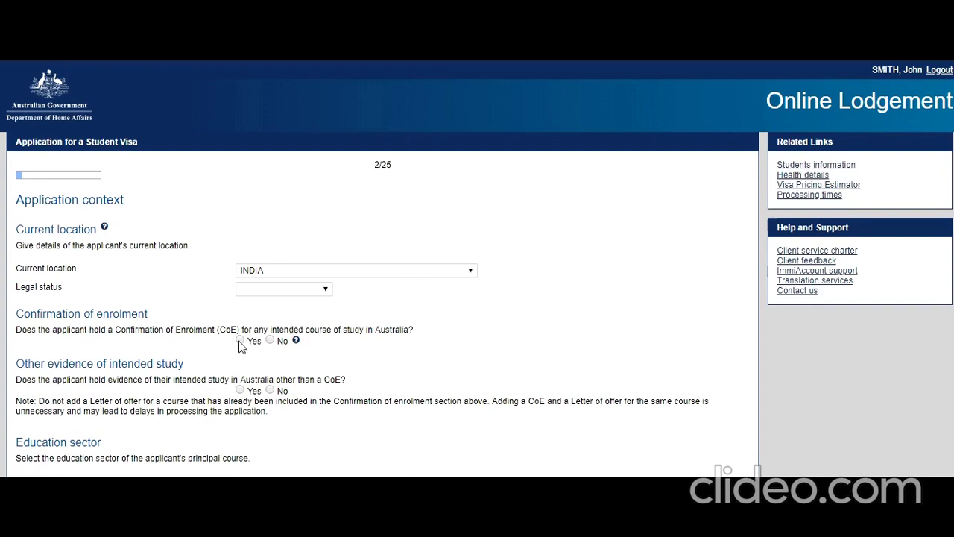
# Step: Add a Confirmation of Enrolment record with its CoE code, then set legal status to Citizen
pyautogui.click(240, 339)
pyautogui.click(37, 389)
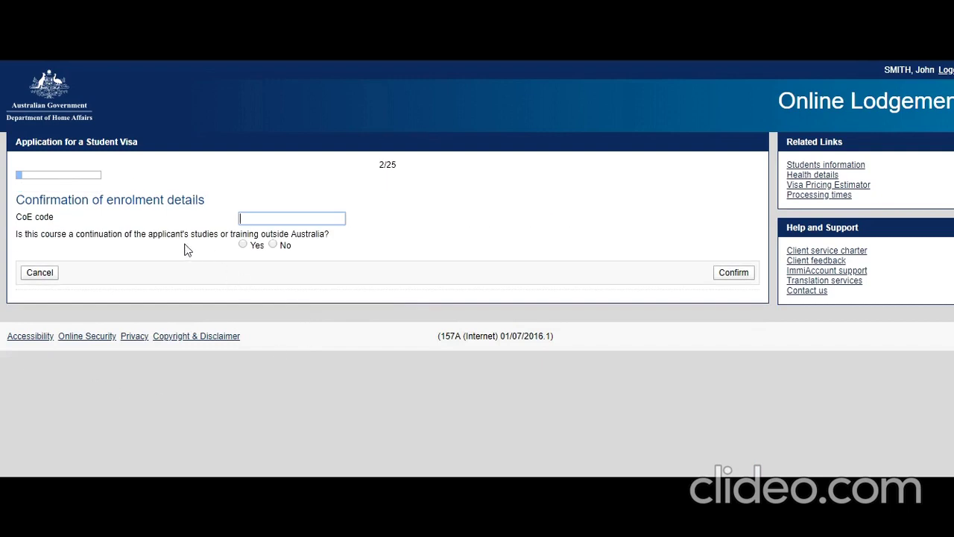
pyautogui.click(273, 246)
pyautogui.click(273, 216)
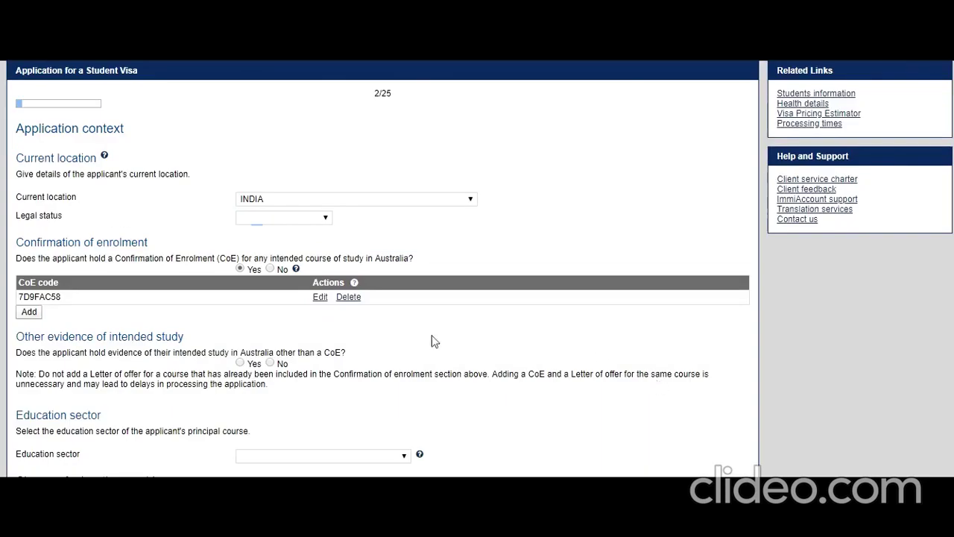
pyautogui.click(305, 217)
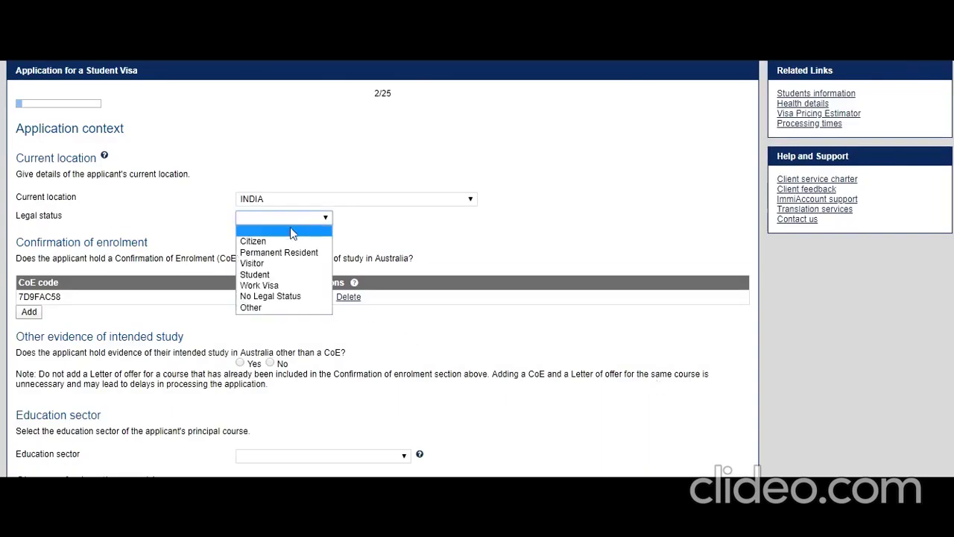
pyautogui.click(282, 242)
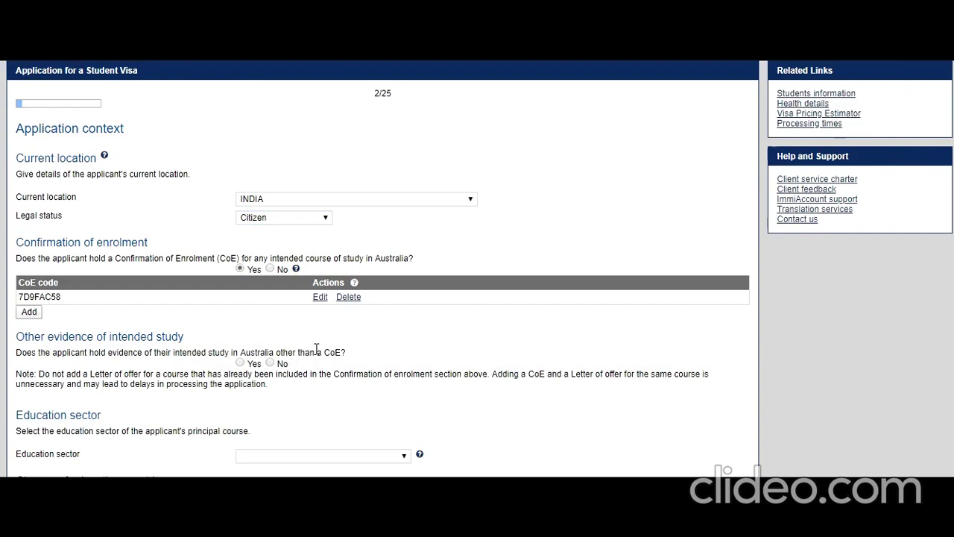
pyautogui.scroll(-1, 316, 348)
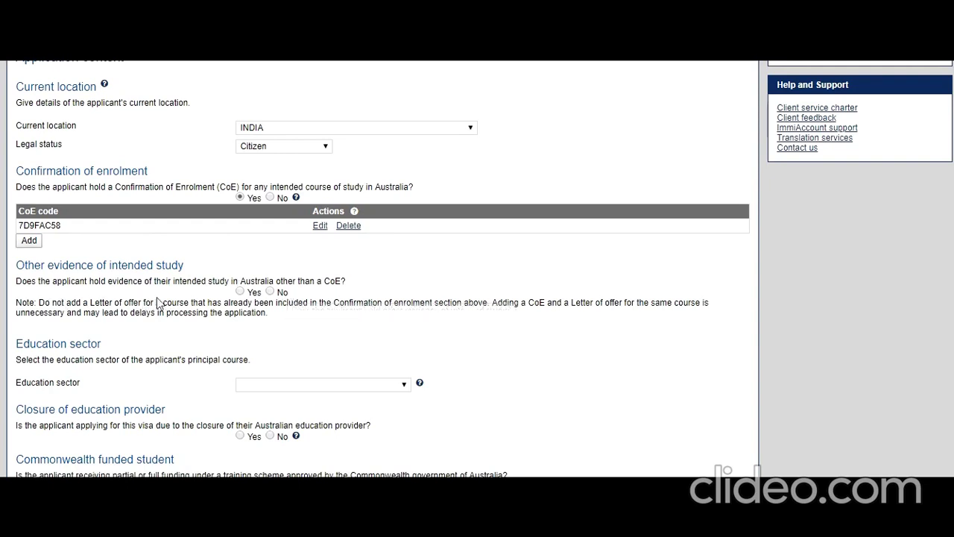
# Step: Answer No for other evidence, closure and funding, choose Higher Education Sector, and go to page 3
pyautogui.click(270, 292)
pyautogui.scroll(-1, 149, 307)
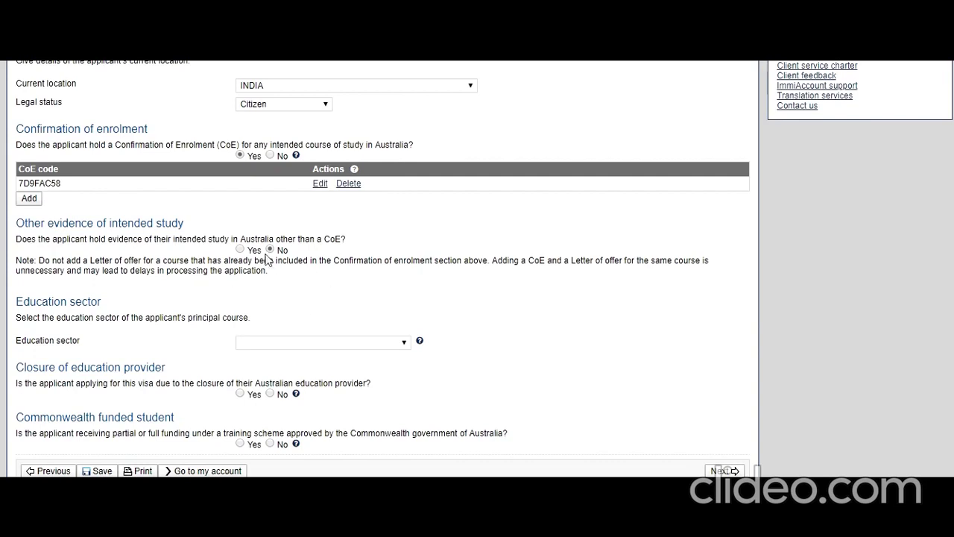
pyautogui.click(396, 343)
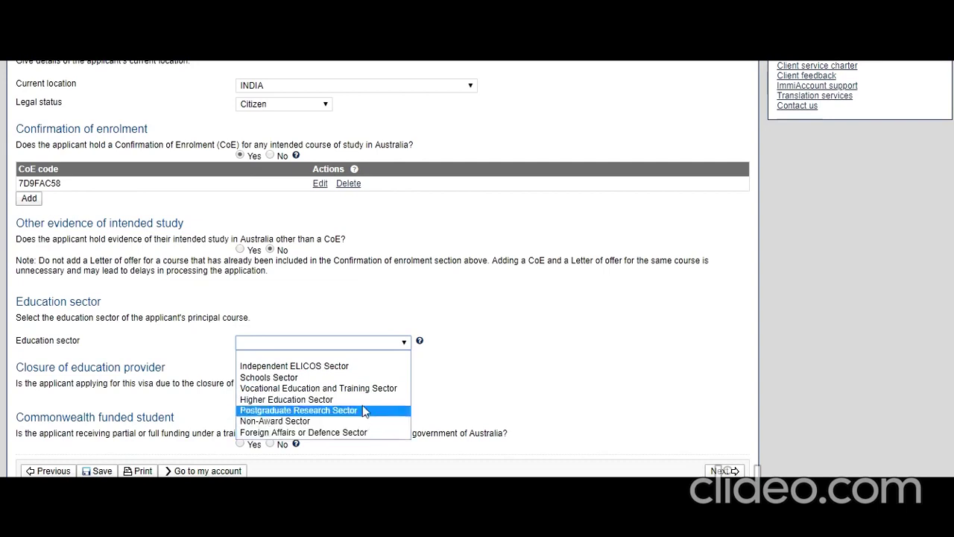
pyautogui.click(363, 401)
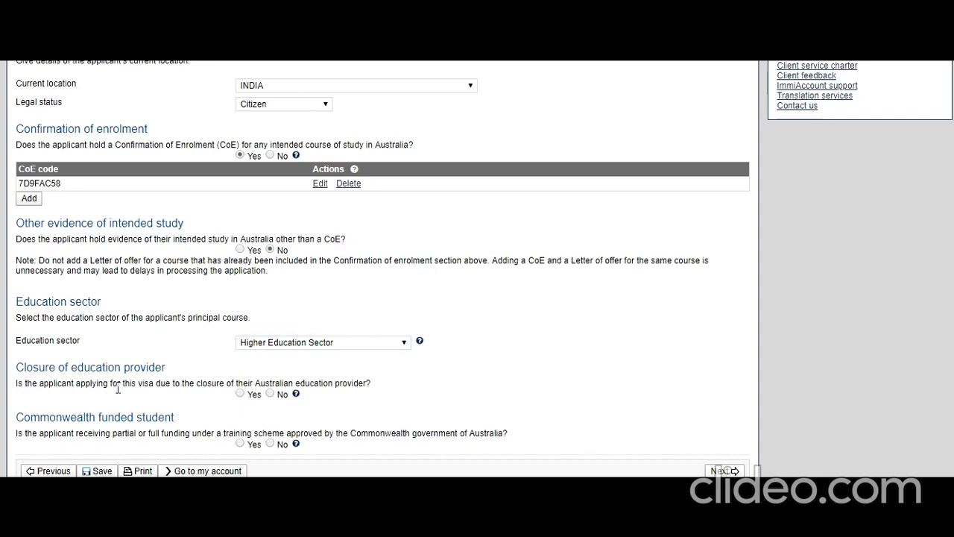
pyautogui.click(270, 394)
pyautogui.click(270, 444)
pyautogui.click(734, 471)
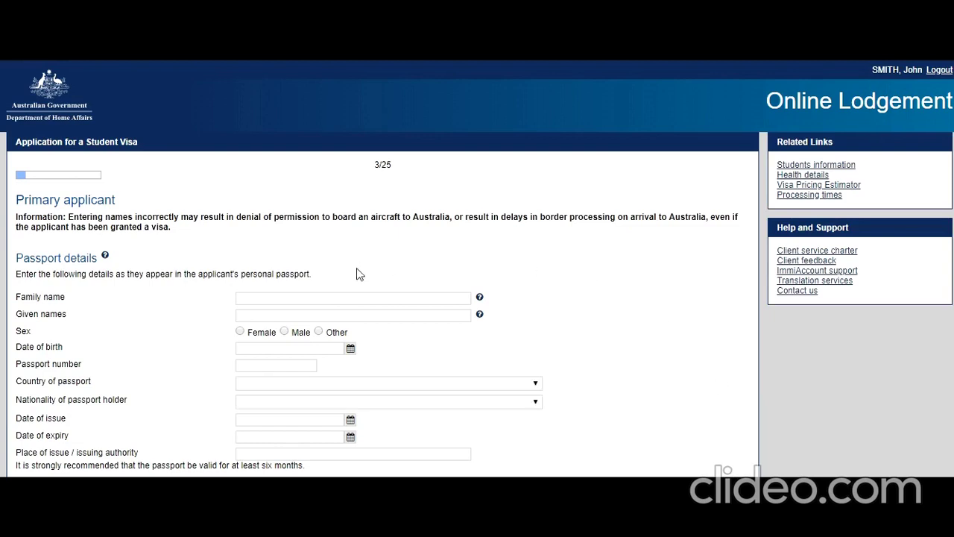
# Step: Enter the applicant's family and given names and set sex to Male
pyautogui.scroll(-1, 382, 293)
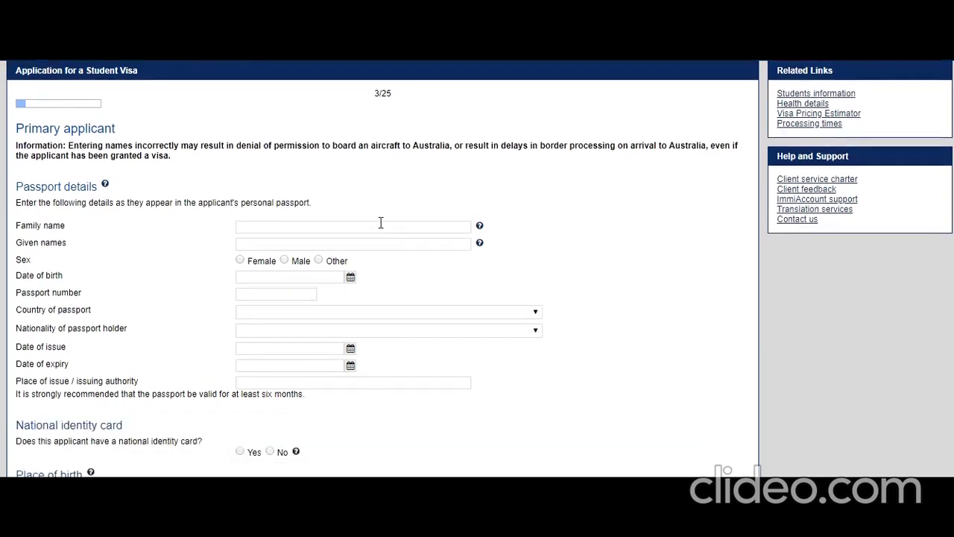
pyautogui.click(378, 228)
pyautogui.write('Snmth')
pyautogui.press('Tab')
pyautogui.press('Tab')
pyautogui.write('John')
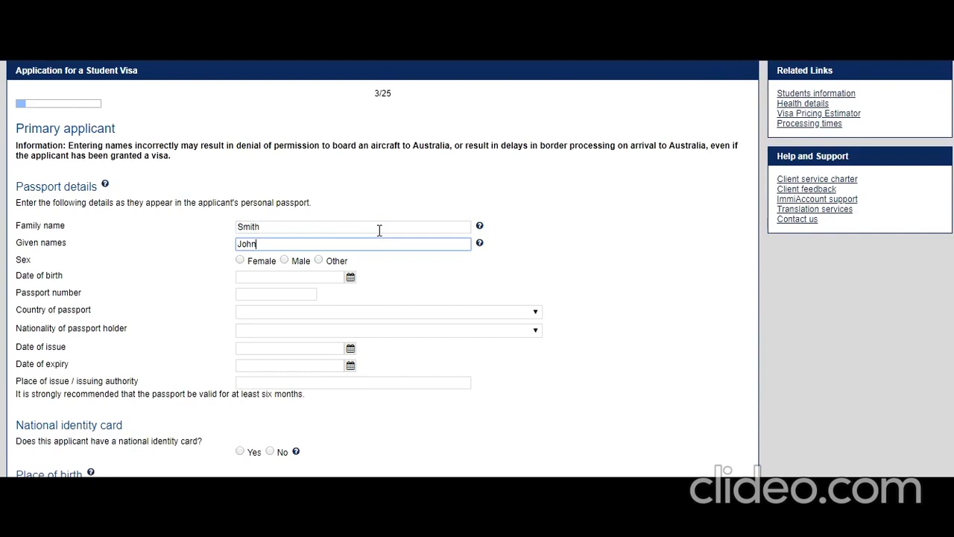
pyautogui.click(284, 260)
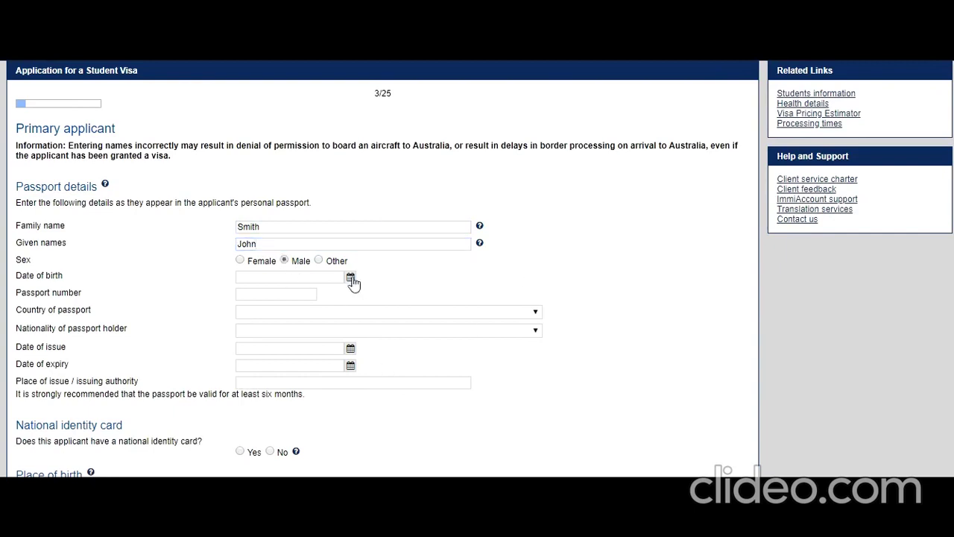
# Step: Set date of birth to 01 Aug 1994 and enter the passport number
pyautogui.click(350, 277)
pyautogui.click(224, 295)
pyautogui.moveTo(223, 300); pyautogui.dragTo(214, 307)
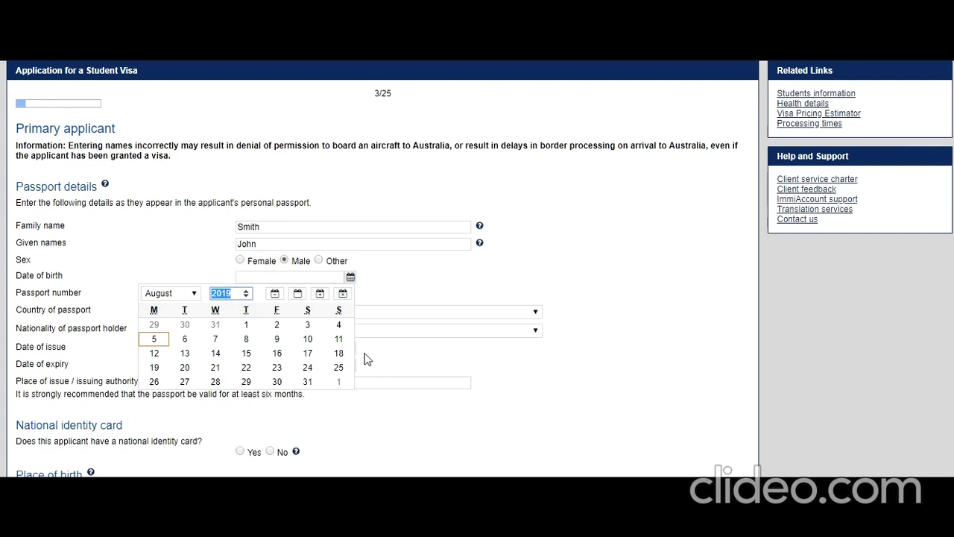
pyautogui.write('1994')
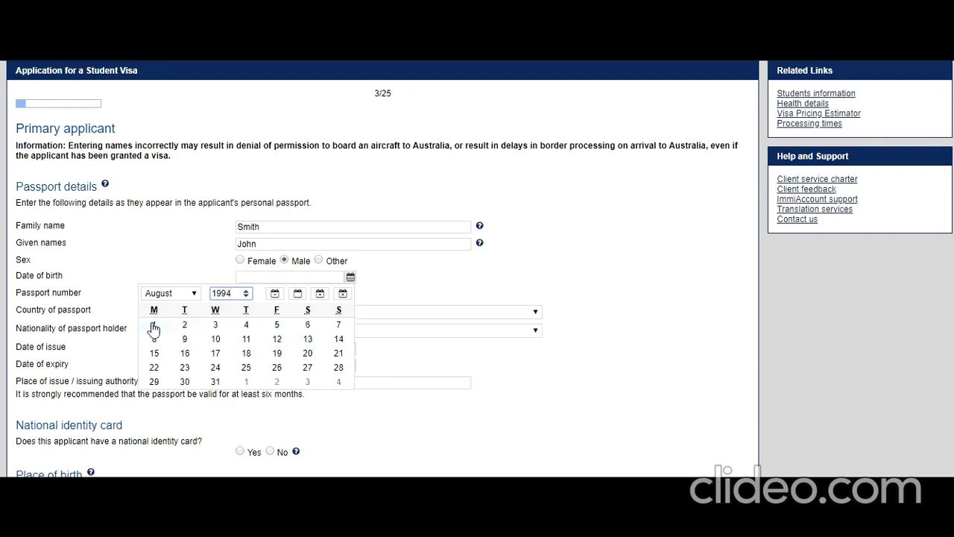
pyautogui.click(154, 325)
pyautogui.click(279, 295)
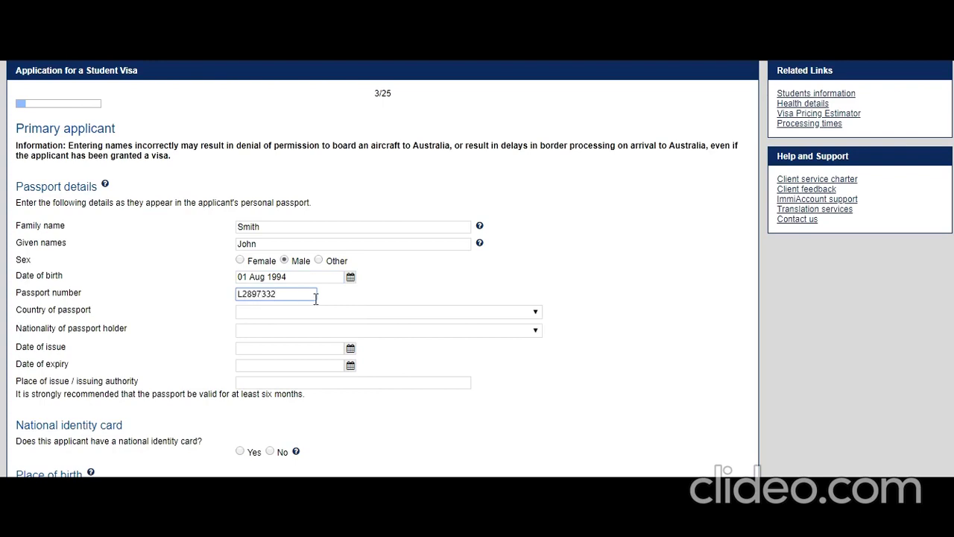
# Step: Choose INDIA - IND as both the passport country and the holder's nationality
pyautogui.click(443, 401)
pyautogui.click(337, 313)
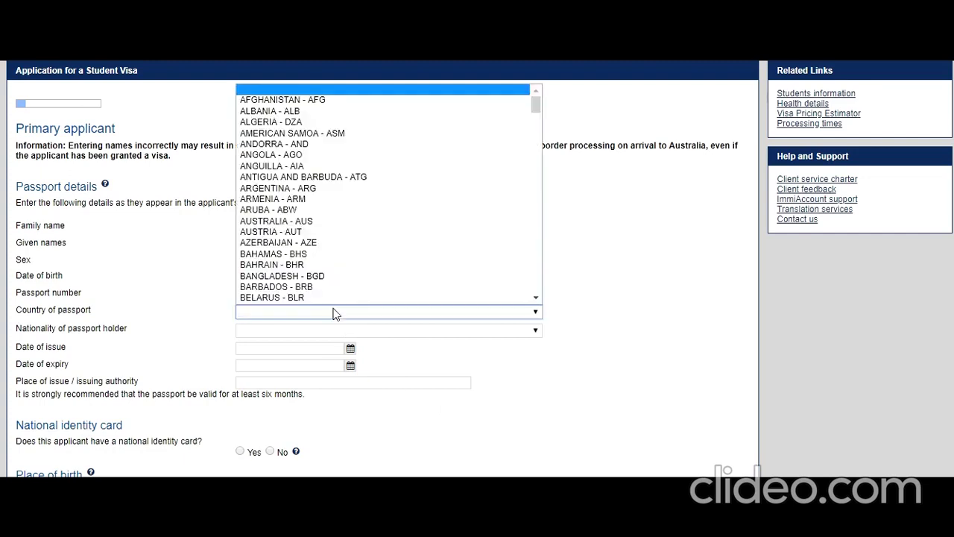
pyautogui.press('i')
pyautogui.press('n')
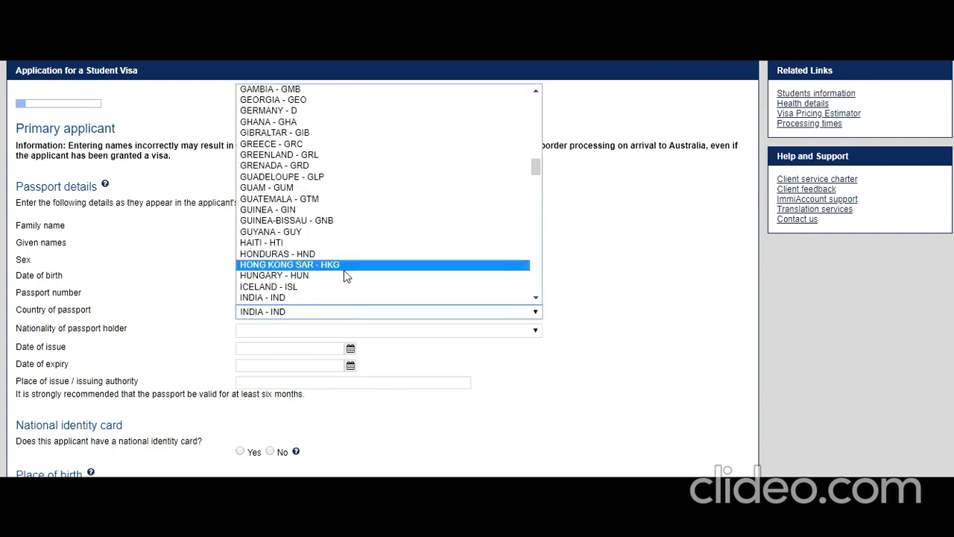
pyautogui.scroll(-2, 313, 295)
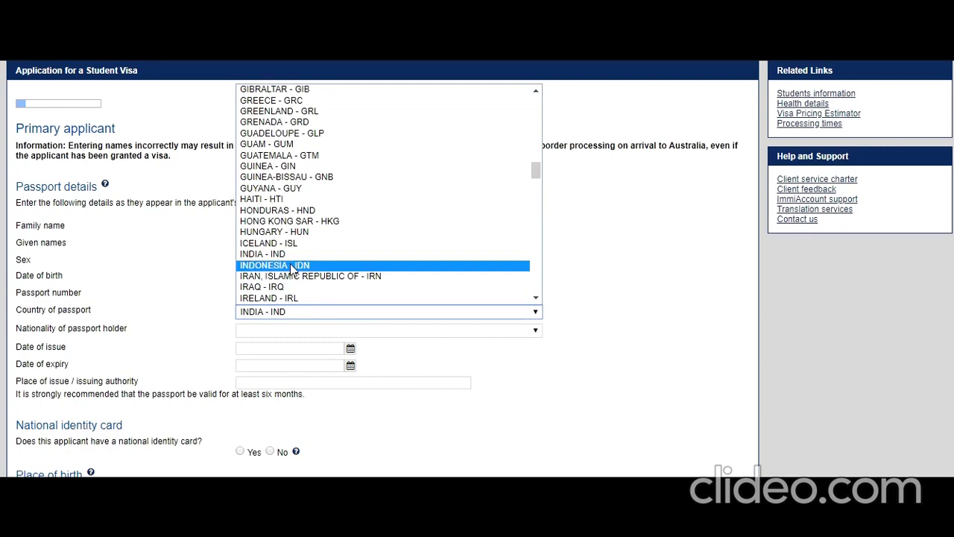
pyautogui.click(294, 254)
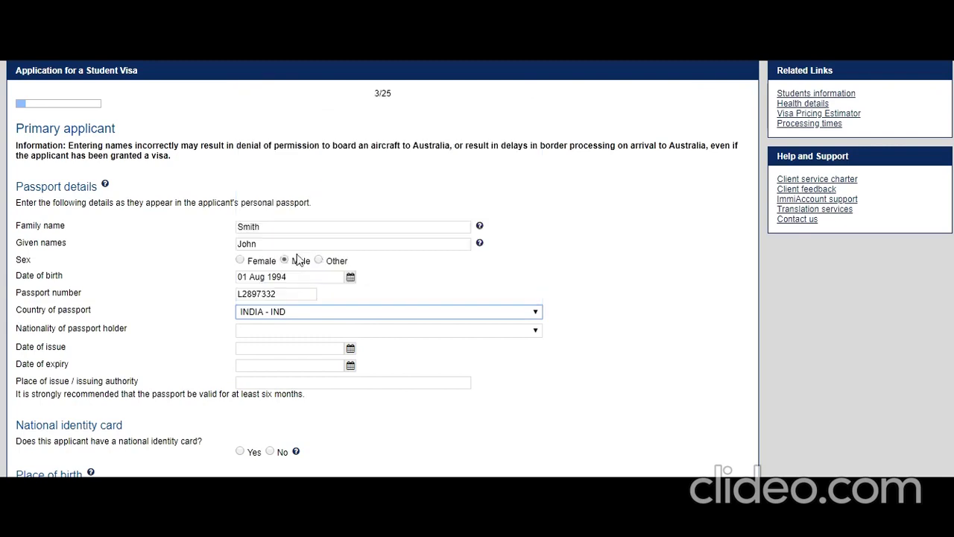
pyautogui.click(387, 335)
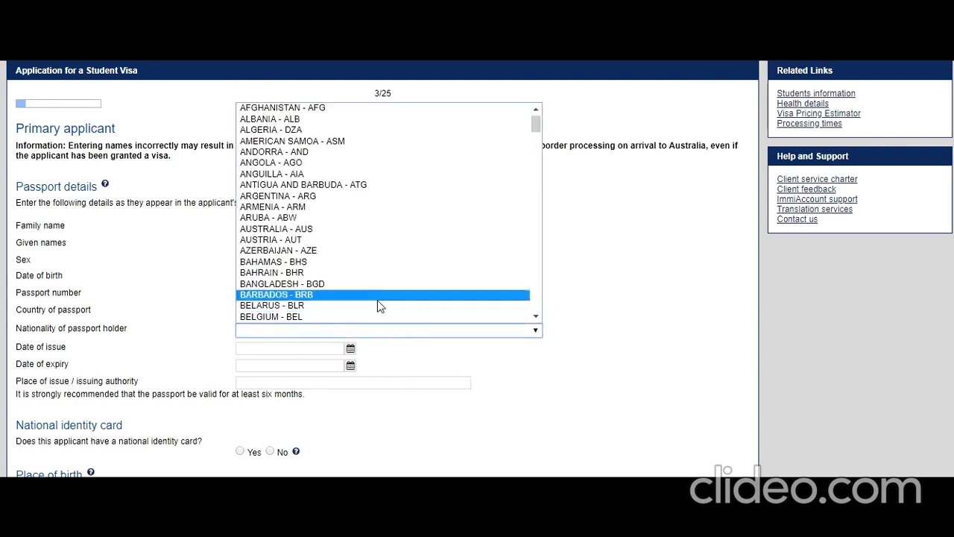
pyautogui.press('i')
pyautogui.press('Down')
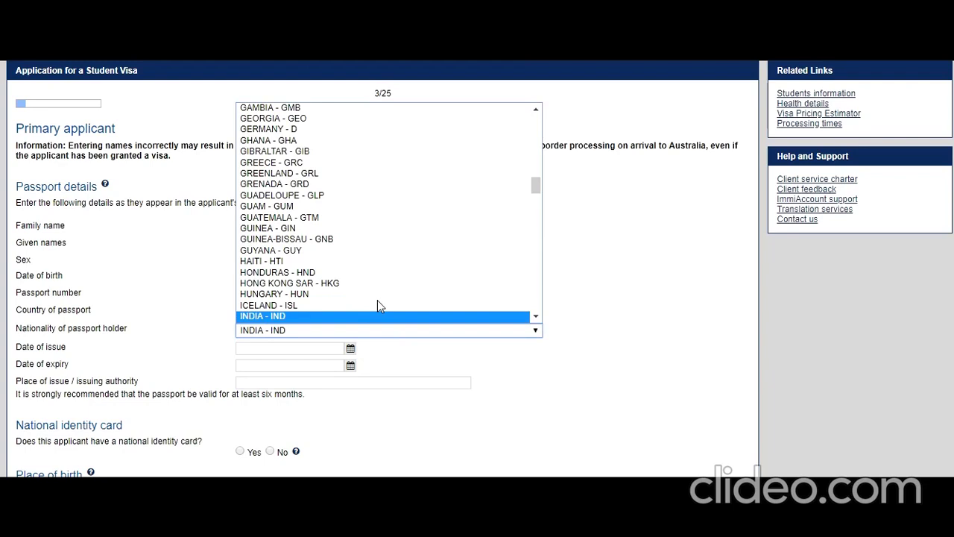
pyautogui.click(316, 318)
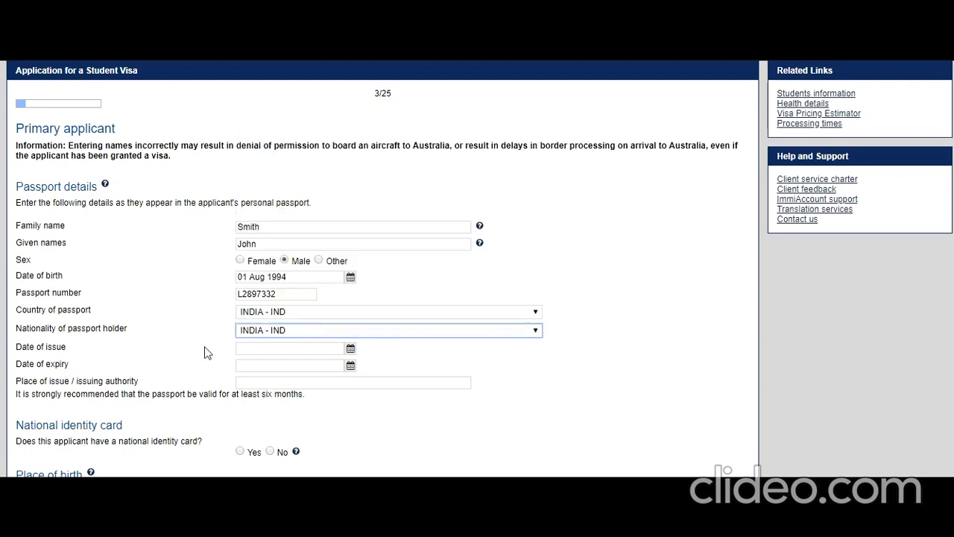
# Step: Set passport issue date 14 Aug 2015 and expiry date 14 Aug 2025
pyautogui.click(349, 348)
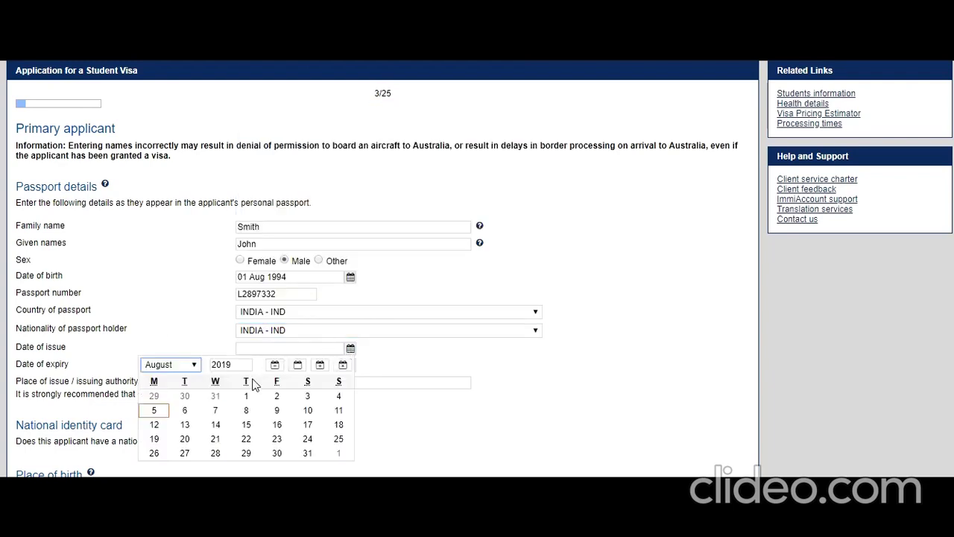
pyautogui.moveTo(235, 366); pyautogui.dragTo(225, 370)
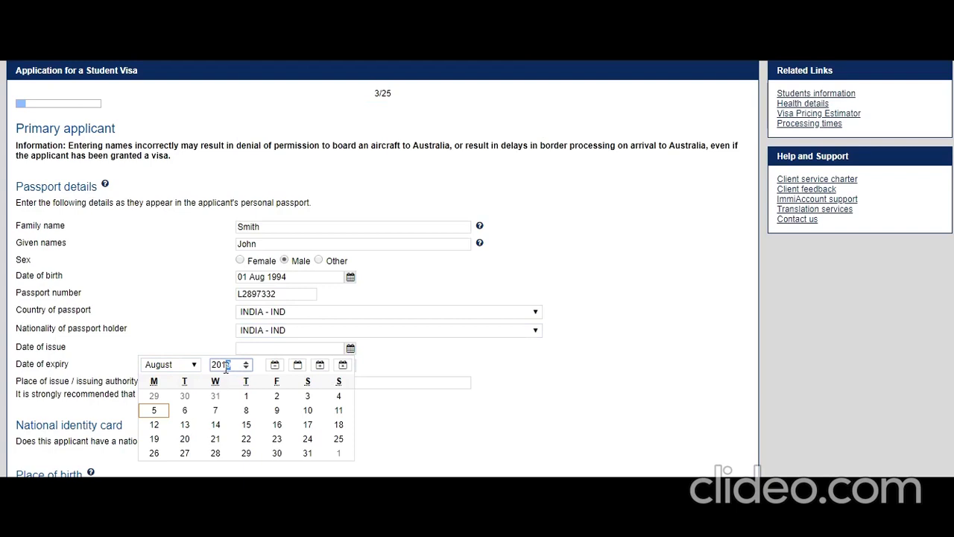
pyautogui.write('5')
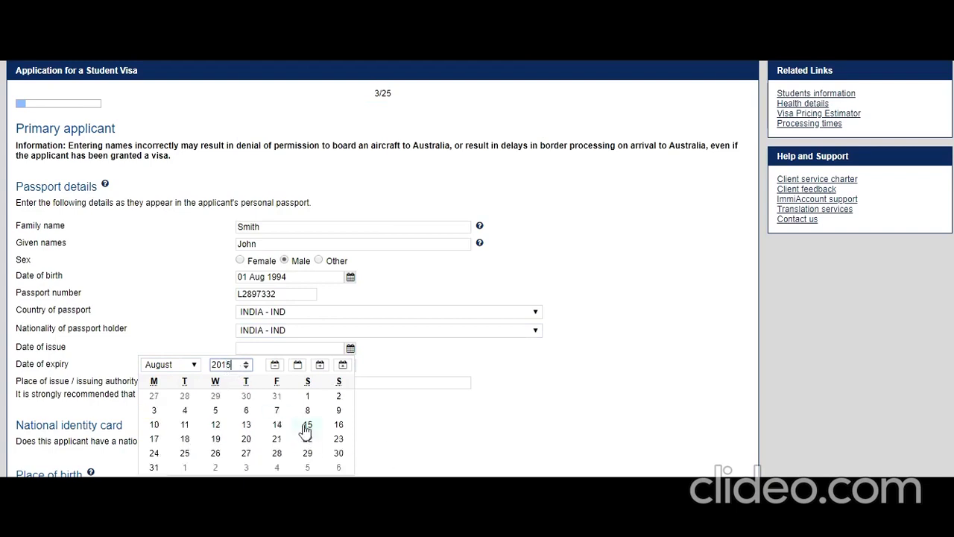
pyautogui.click(276, 424)
pyautogui.click(349, 368)
pyautogui.moveTo(232, 382); pyautogui.dragTo(221, 381)
pyautogui.write('25')
pyautogui.click(242, 441)
# Step: Enter New Delhi as place of issue and declare a national identity card
pyautogui.click(307, 381)
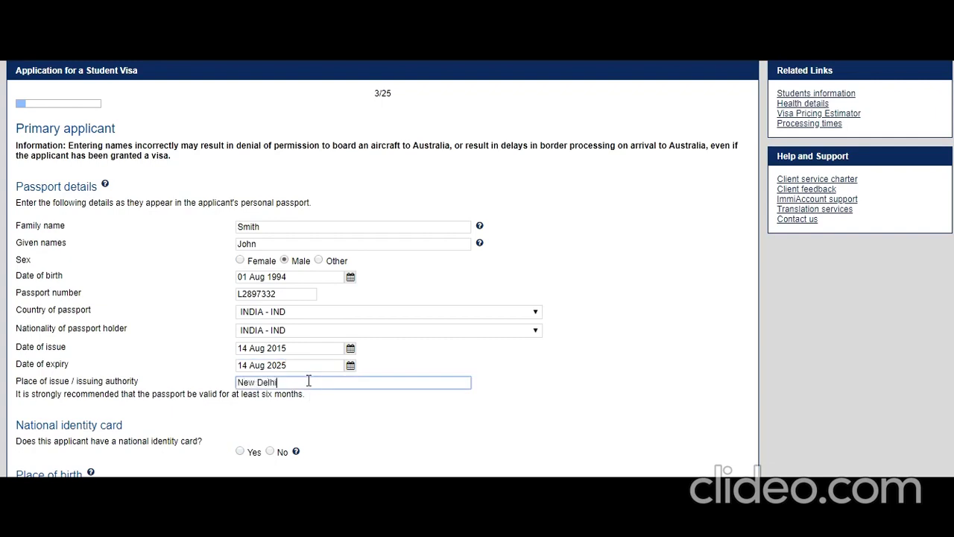
pyautogui.scroll(-2, 254, 405)
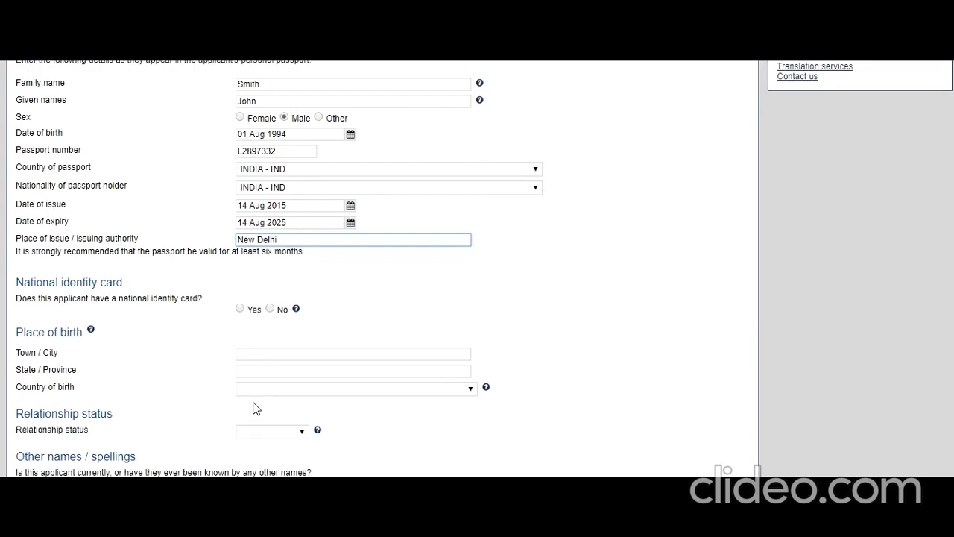
pyautogui.click(240, 308)
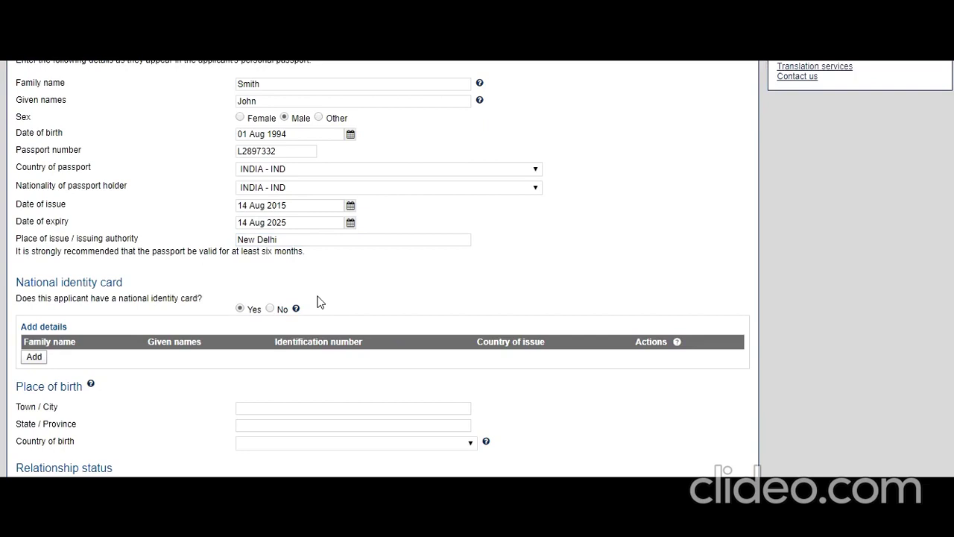
pyautogui.click(34, 357)
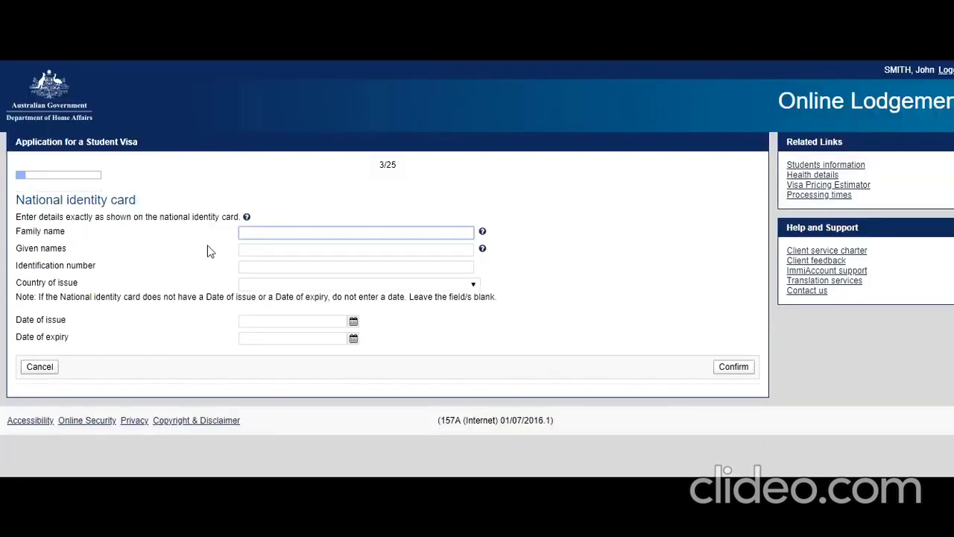
# Step: Enter the card holder's family and given names and the identification number
pyautogui.write('Smith')
pyautogui.click(273, 250)
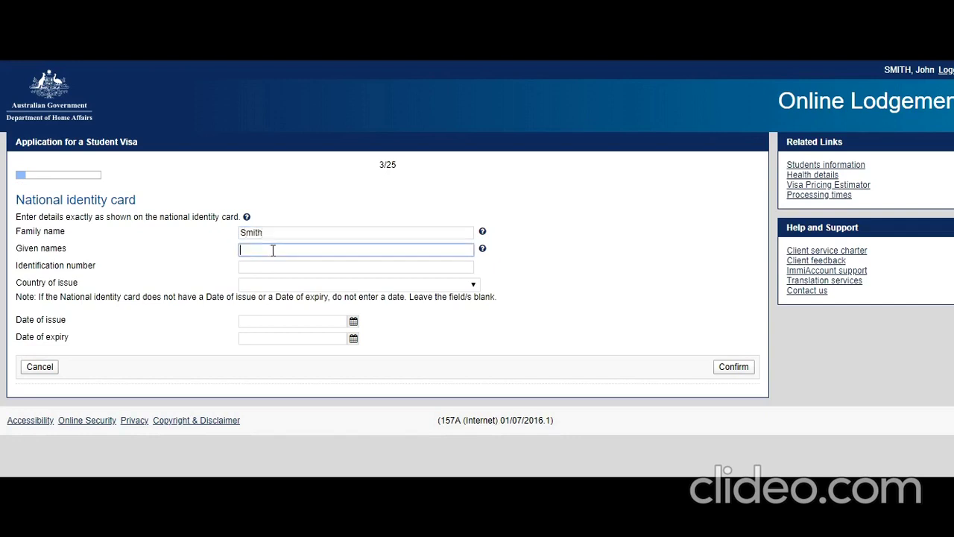
pyautogui.write('John')
pyautogui.click(273, 268)
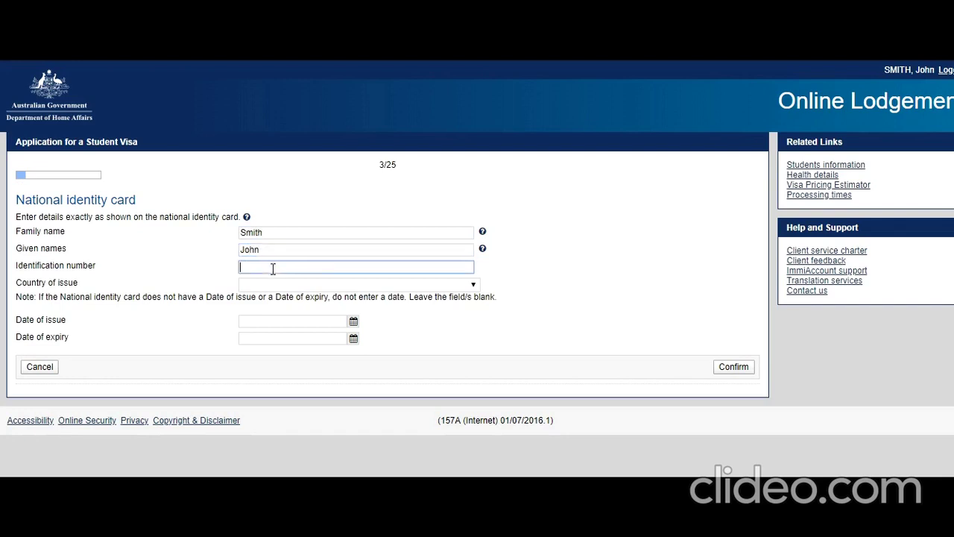
# Step: Set country of issue to INDIA and issue date 04 Aug 2017, then confirm the card
pyautogui.click(288, 285)
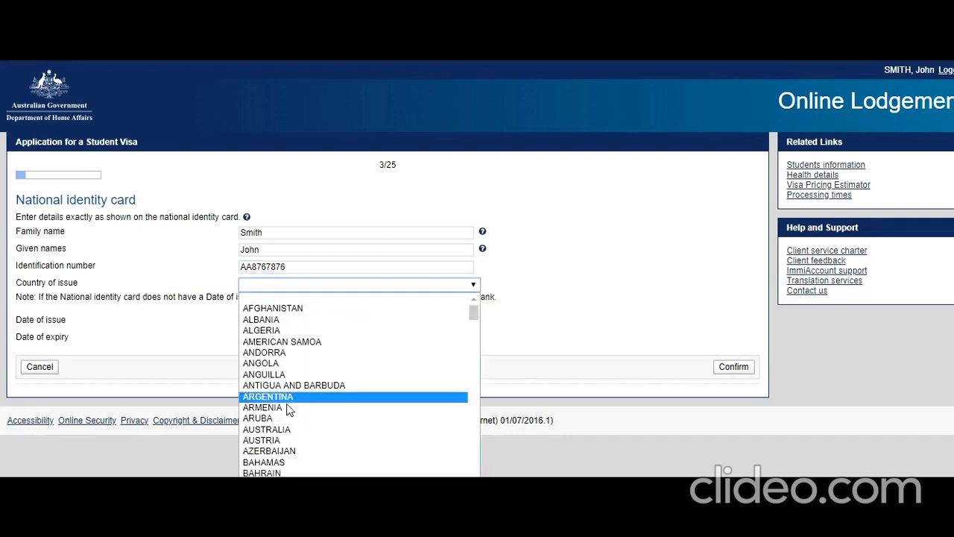
pyautogui.write('in')
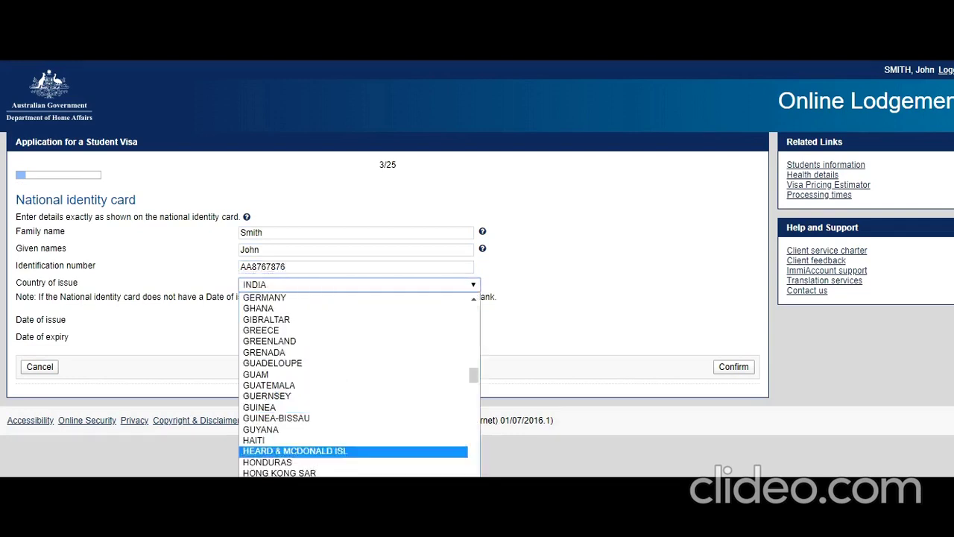
pyautogui.write('do')
pyautogui.press('Return')
pyautogui.click(272, 285)
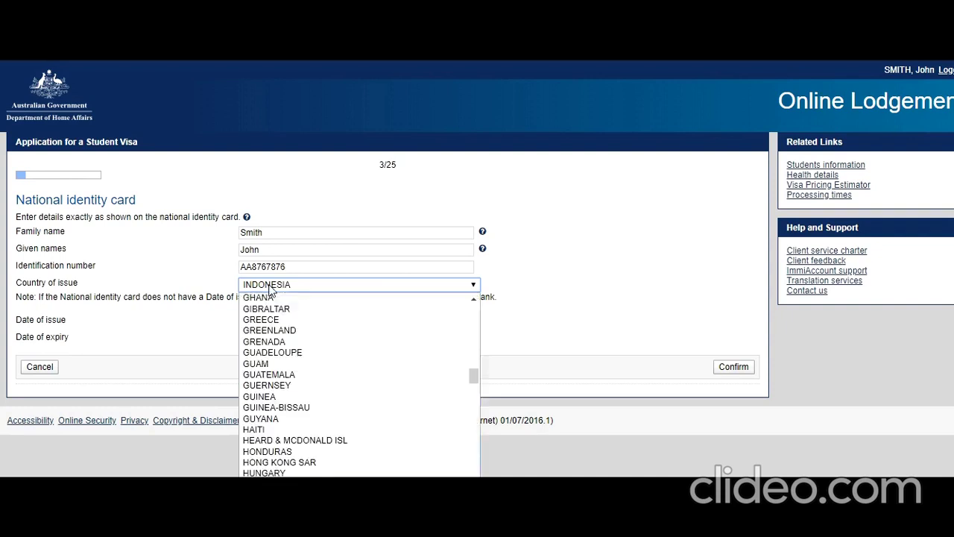
pyautogui.click(283, 494)
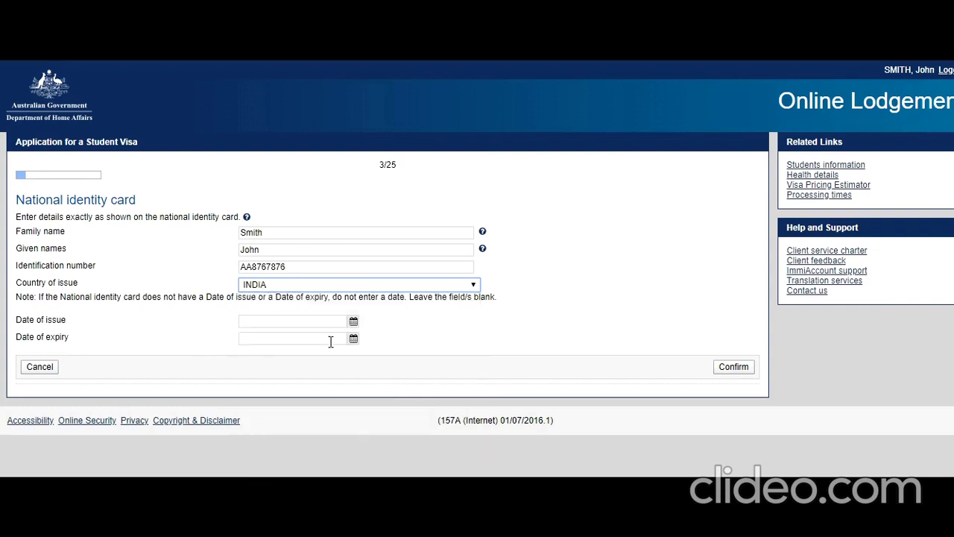
pyautogui.click(352, 323)
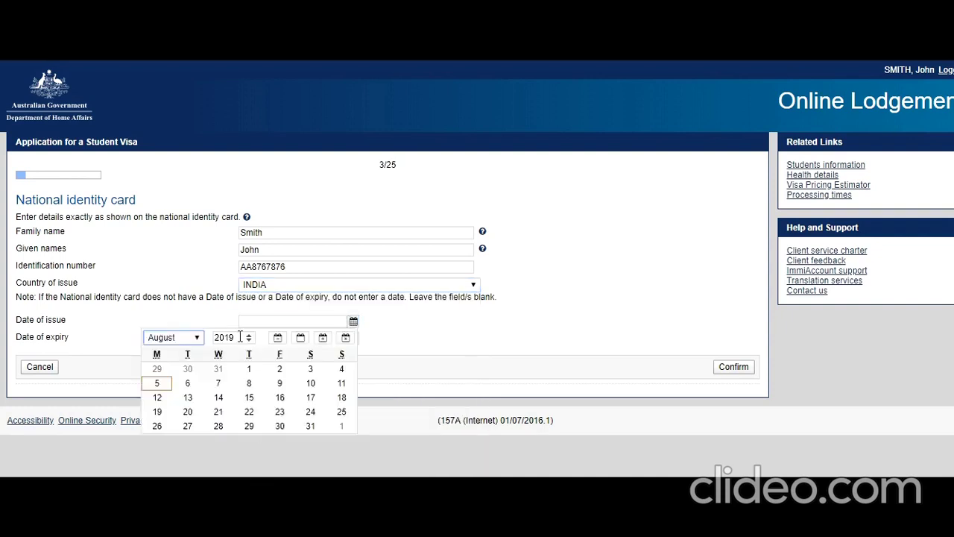
pyautogui.write('7')
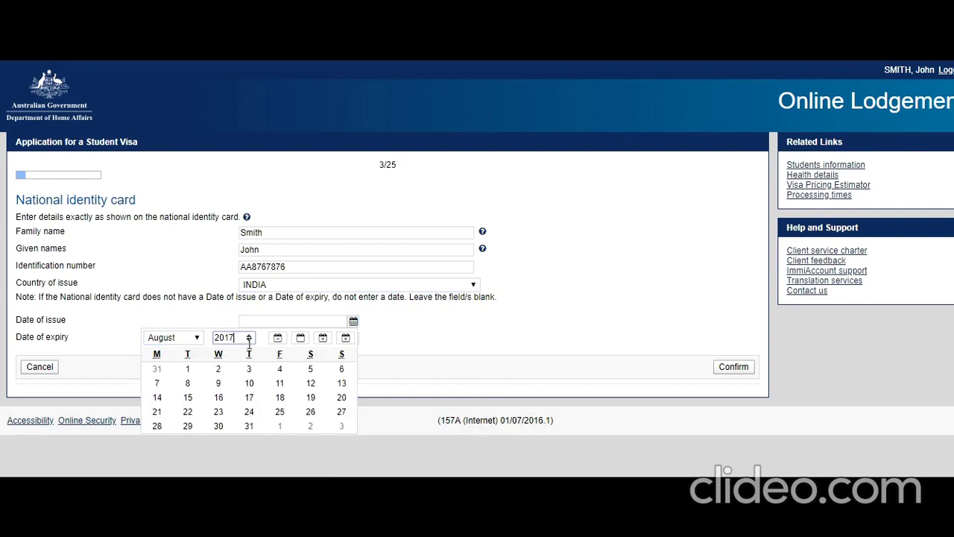
pyautogui.click(279, 368)
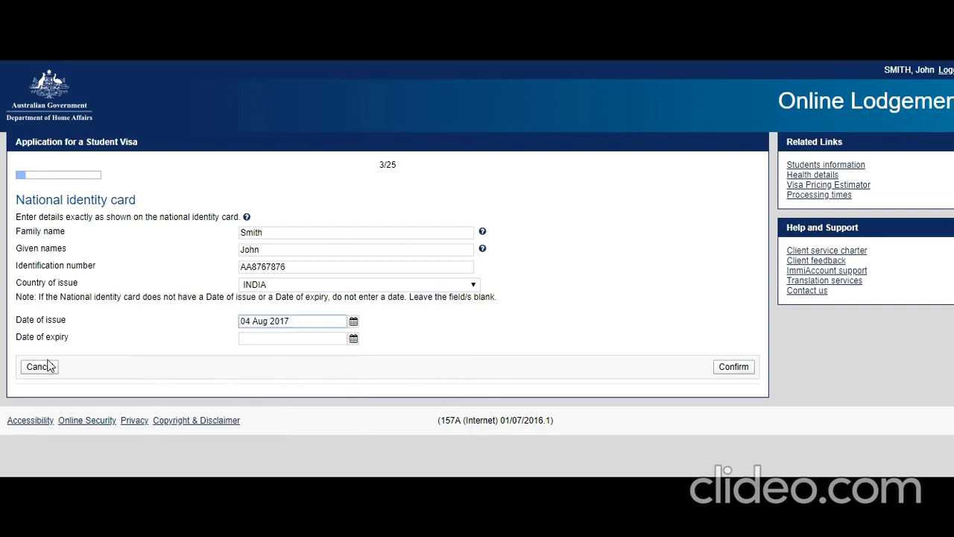
pyautogui.click(733, 366)
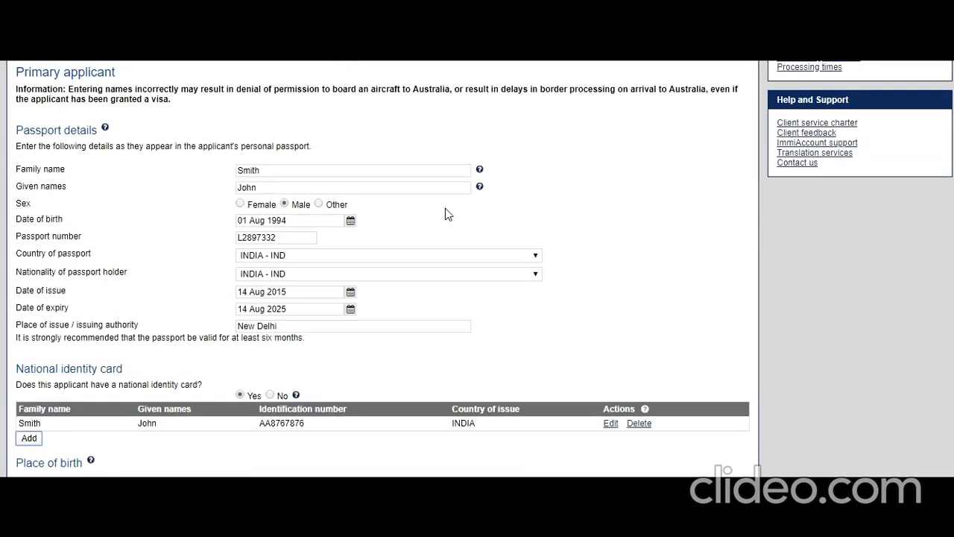
# Step: Enter town, state and country of birth (India) and set relationship status to Never Married
pyautogui.scroll(-1, 445, 216)
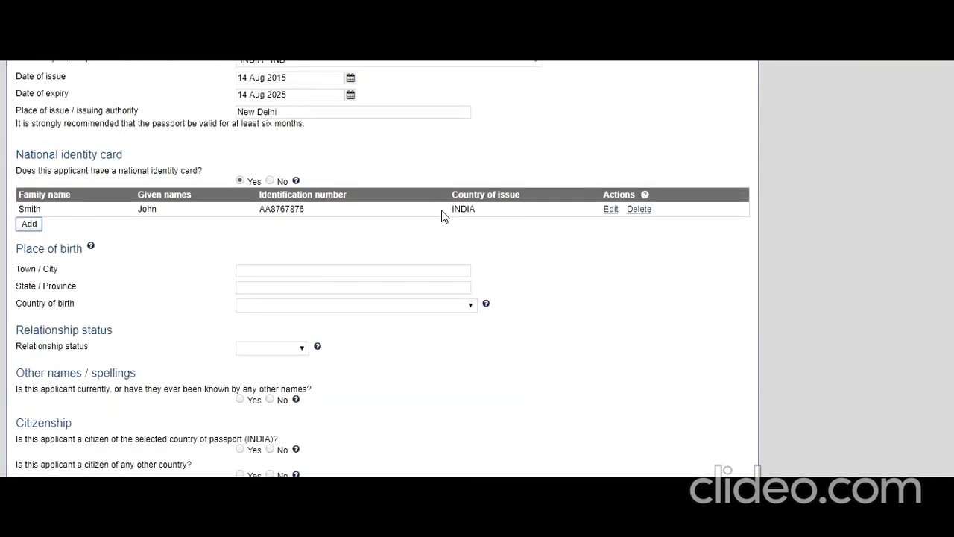
pyautogui.click(292, 270)
pyautogui.write('New Delhi')
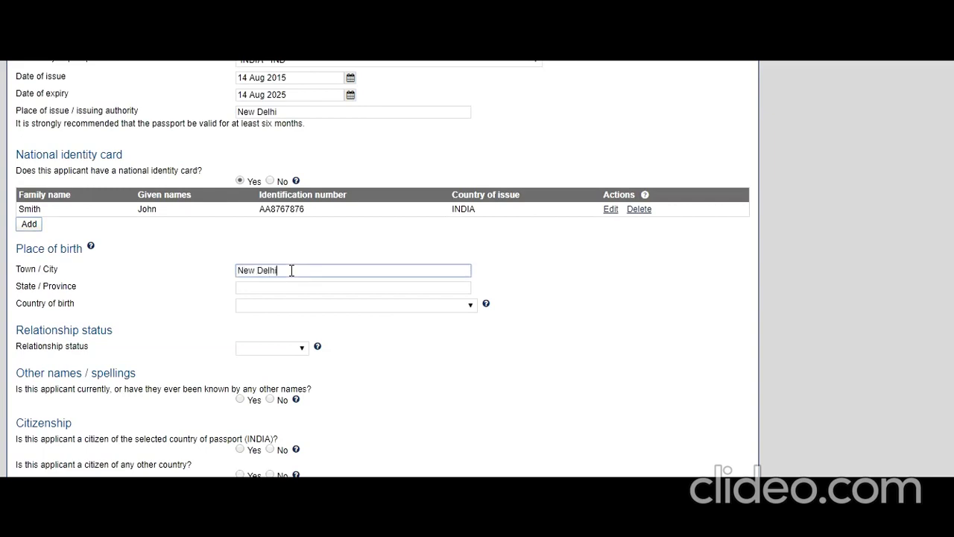
pyautogui.click(262, 293)
pyautogui.write('Delhi')
pyautogui.press('Tab')
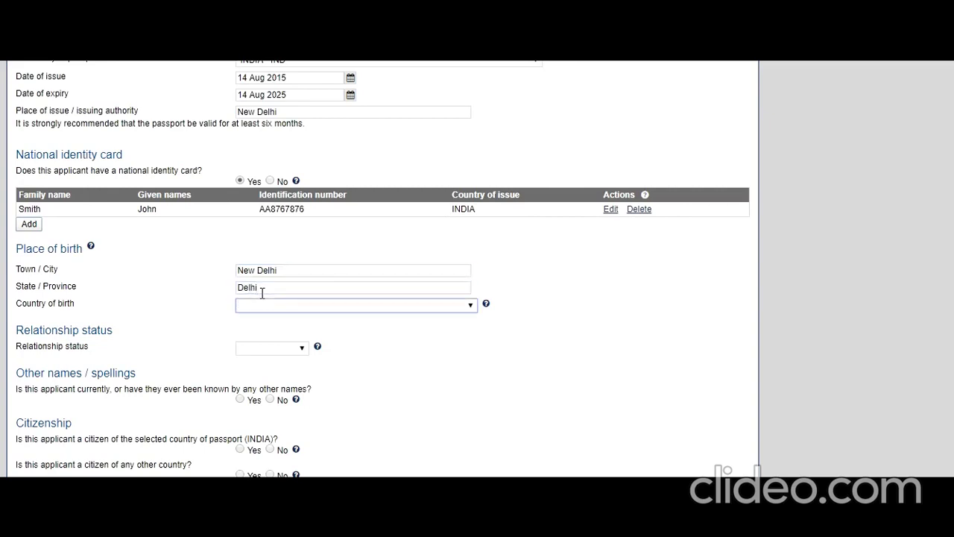
pyautogui.write('india')
pyautogui.click(301, 348)
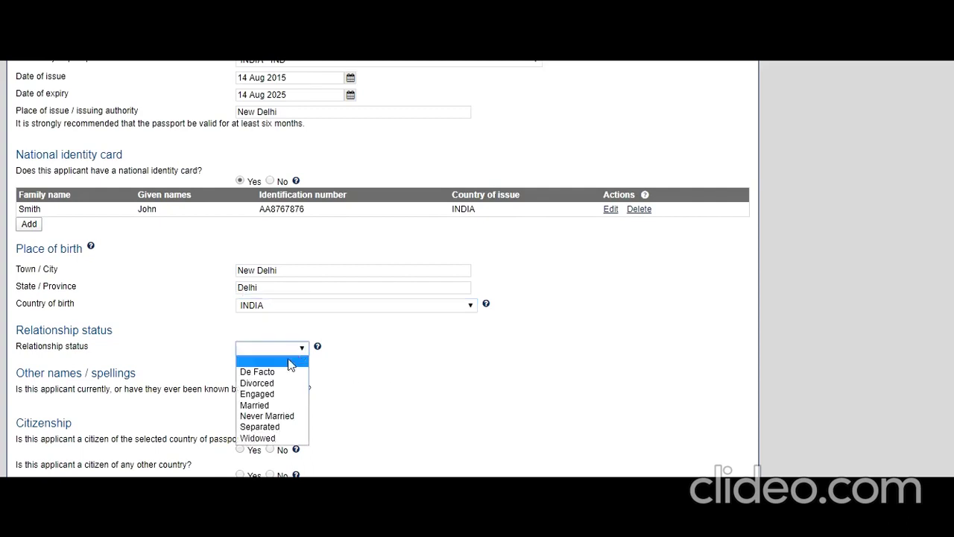
pyautogui.click(291, 415)
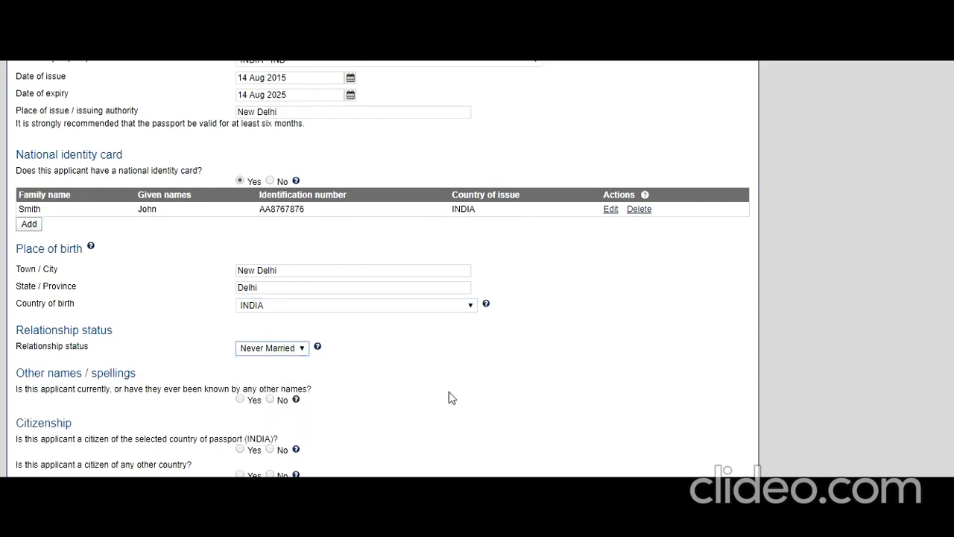
# Step: Answer No to other names, then Yes to INDIA citizenship and No to the remaining questions; continue
pyautogui.click(271, 399)
pyautogui.scroll(-1, 345, 370)
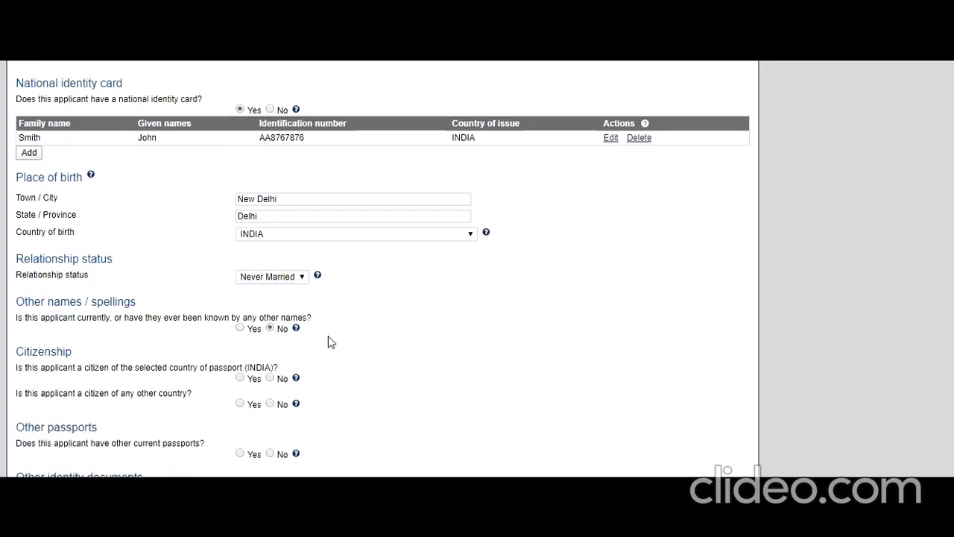
pyautogui.click(239, 378)
pyautogui.click(271, 403)
pyautogui.scroll(-3, 335, 362)
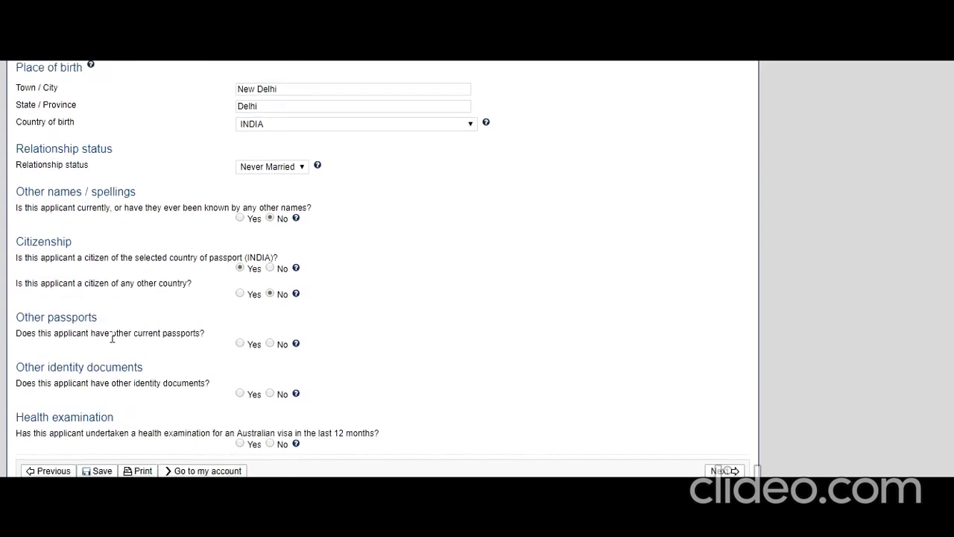
pyautogui.click(270, 343)
pyautogui.click(269, 394)
pyautogui.click(269, 444)
pyautogui.click(712, 471)
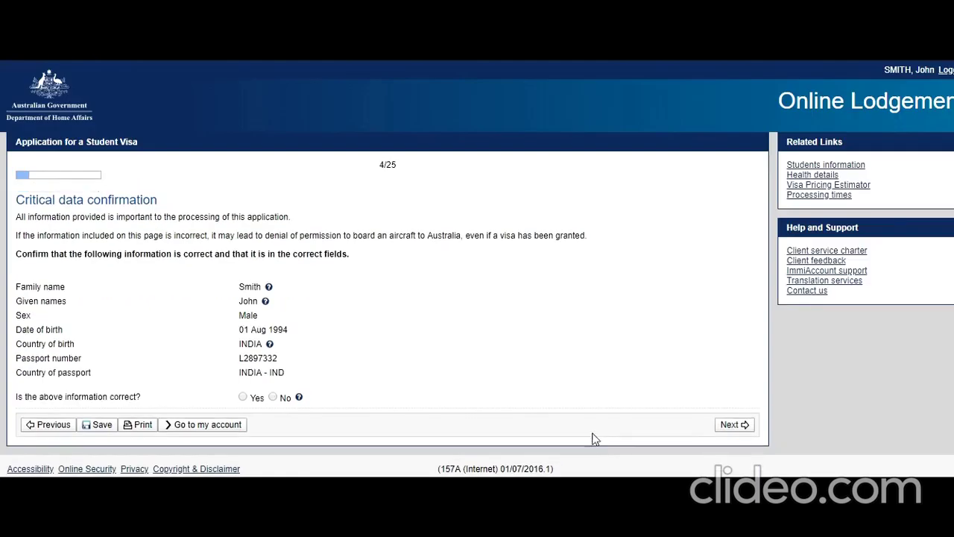
# Step: Mark the critical data as correct and confirm the enrolment mismatch warning
pyautogui.click(245, 398)
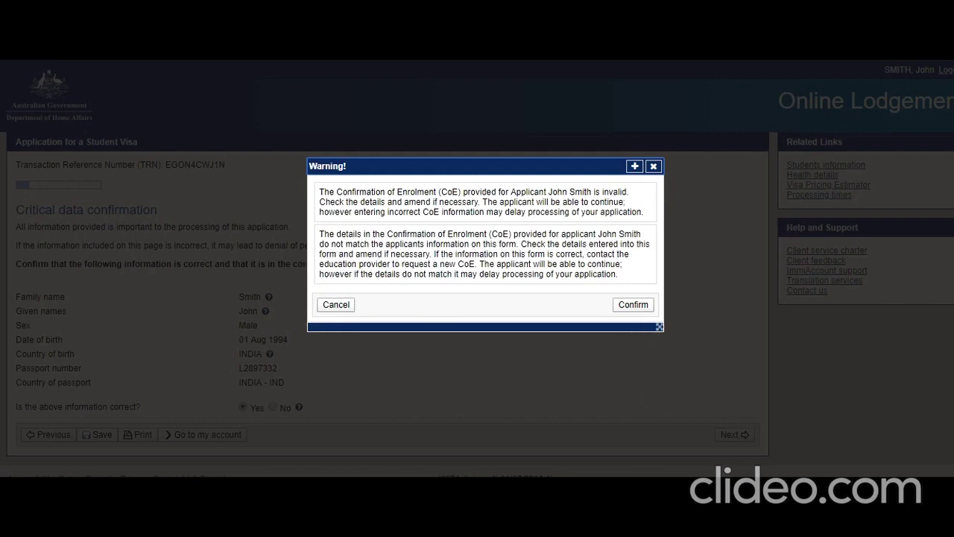
pyautogui.click(633, 304)
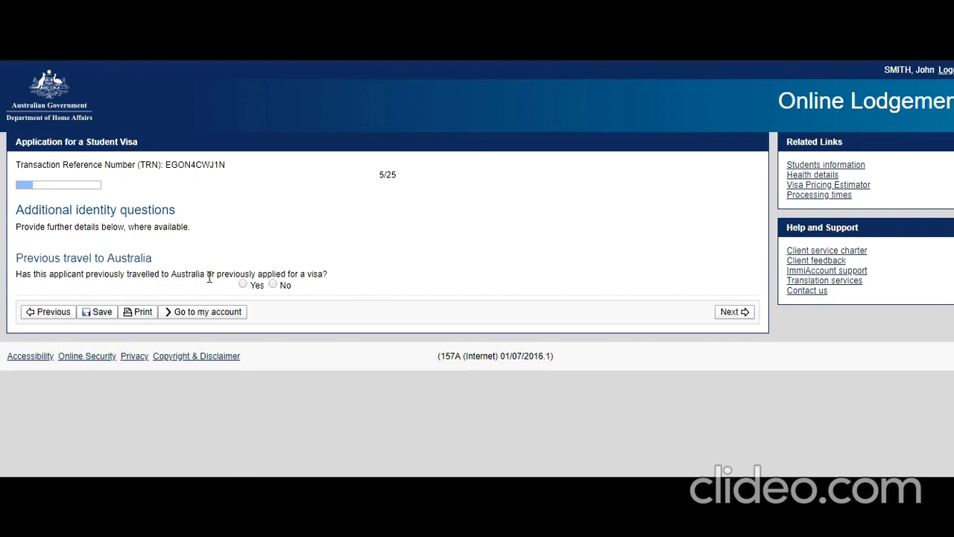
# Step: Answer No to previous travel to Australia and to accompanying family members, advancing past both pages
pyautogui.click(274, 285)
pyautogui.click(731, 312)
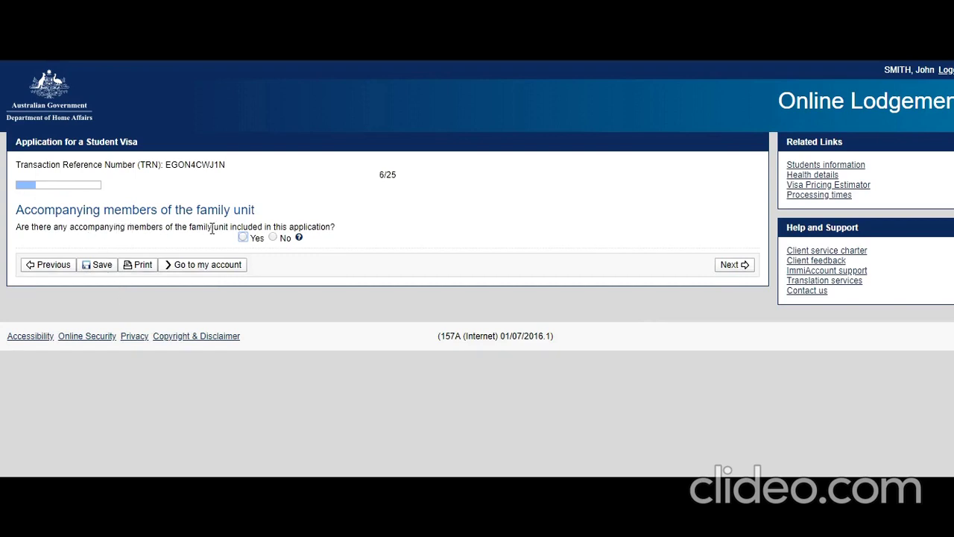
pyautogui.click(273, 238)
pyautogui.click(729, 267)
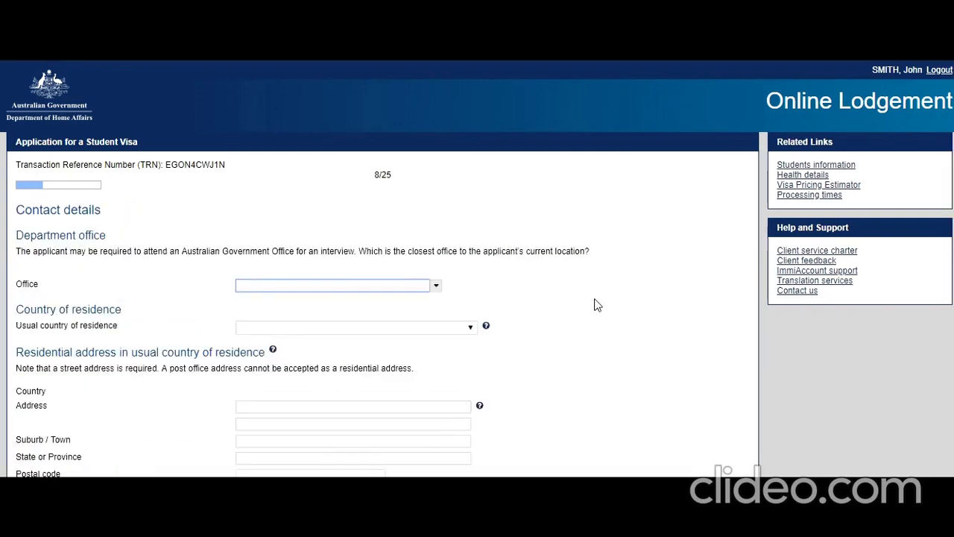
# Step: Pick India, New Delhi as the nearest office and INDIA as usual country of residence
pyautogui.click(436, 288)
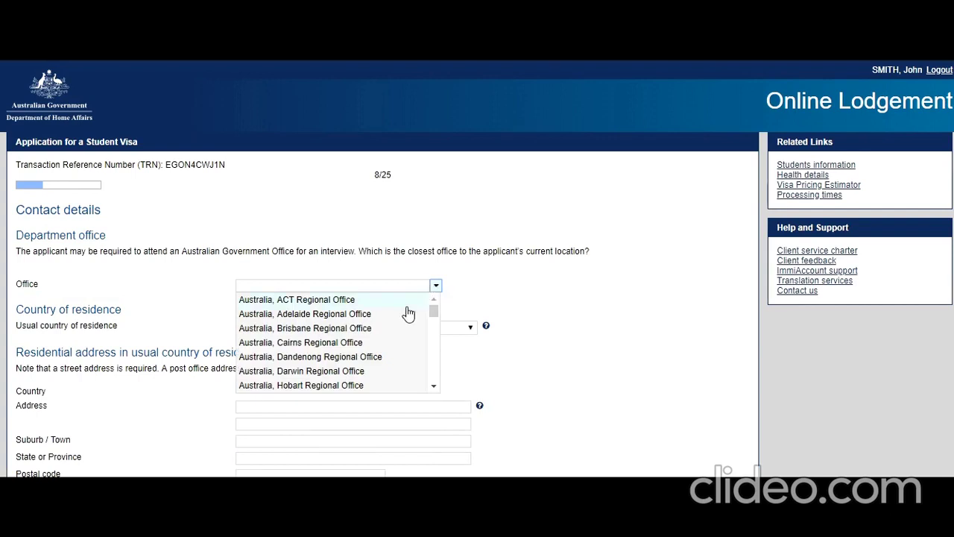
pyautogui.scroll(-2, 408, 314)
pyautogui.scroll(-4, 408, 313)
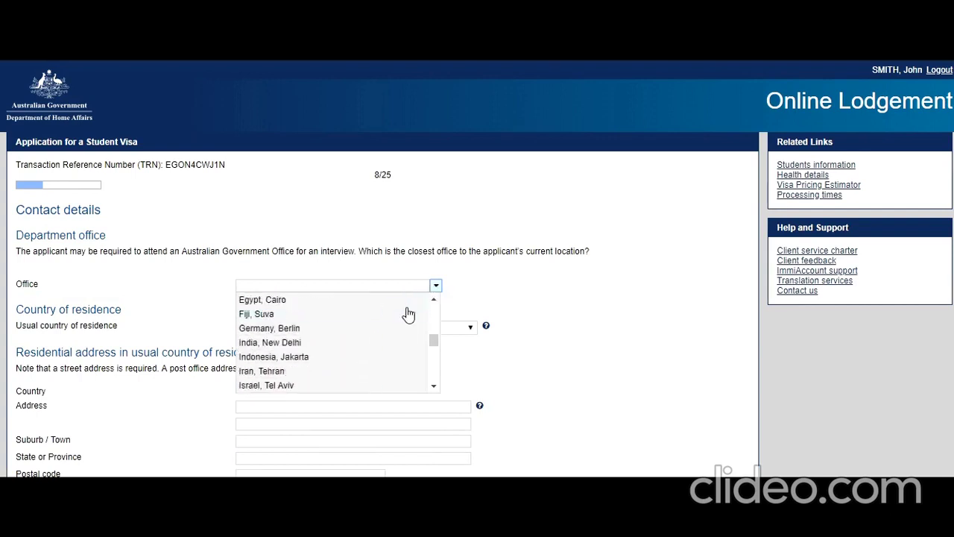
pyautogui.click(334, 344)
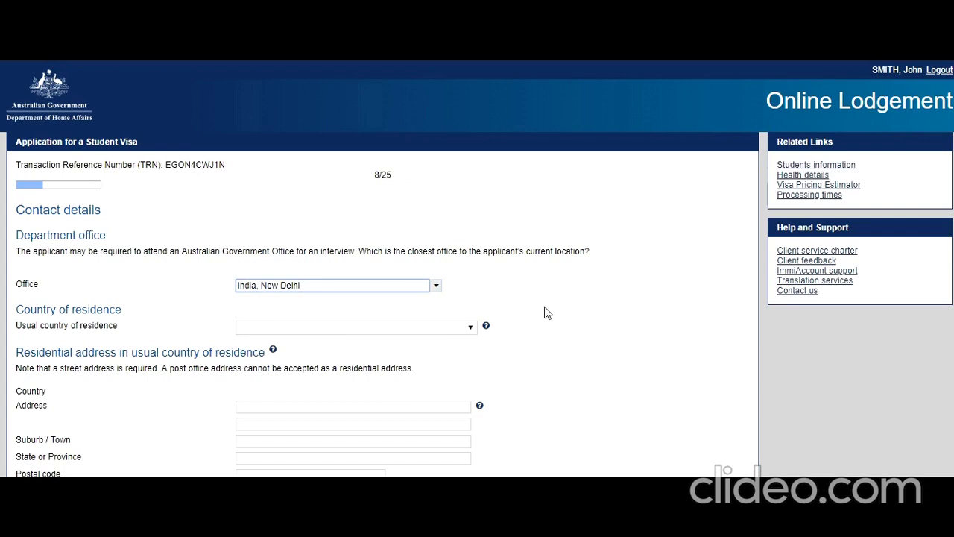
pyautogui.click(470, 327)
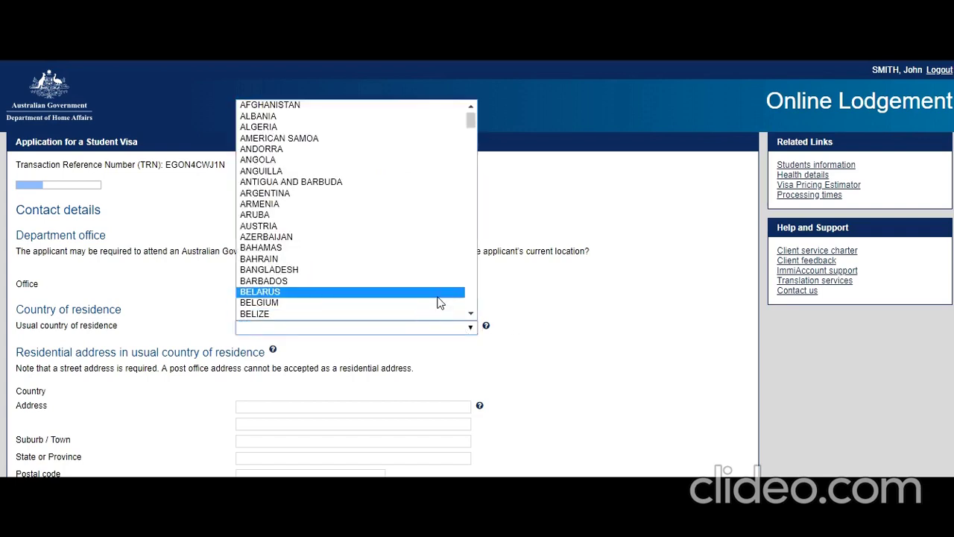
pyautogui.write('in')
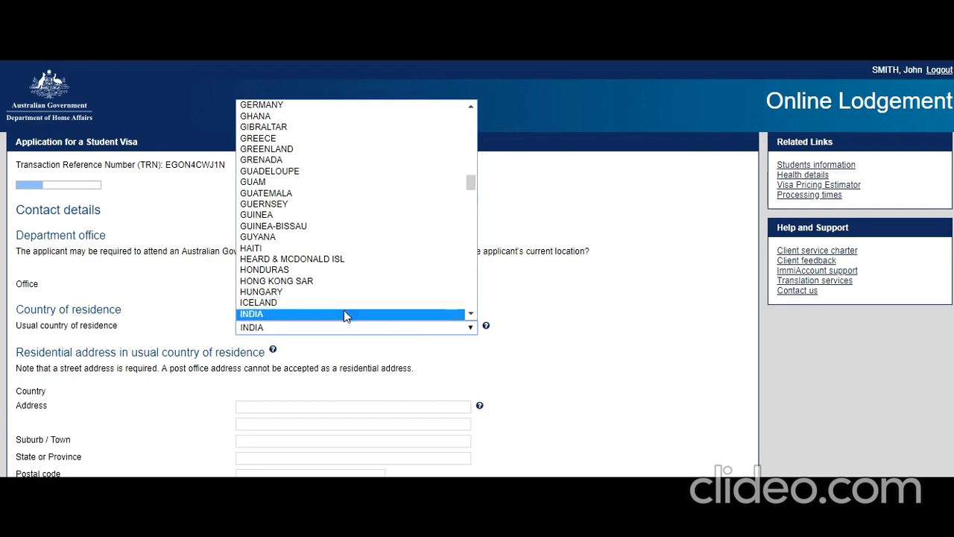
pyautogui.click(345, 315)
pyautogui.scroll(-1, 480, 346)
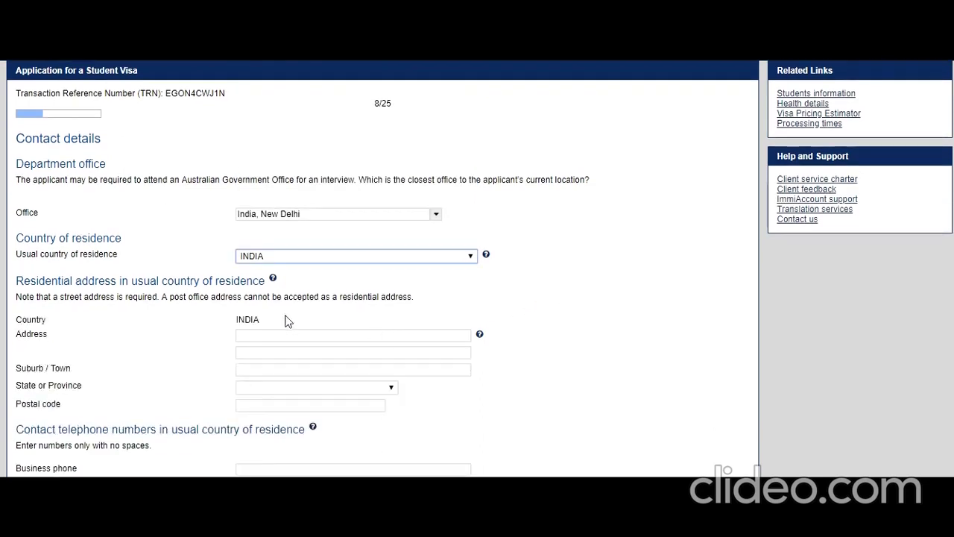
pyautogui.scroll(-1, 285, 321)
pyautogui.scroll(-2, 283, 322)
# Step: Enter the residential street address, suburb, state DELHI and postal code
pyautogui.click(334, 195)
pyautogui.write('1 N')
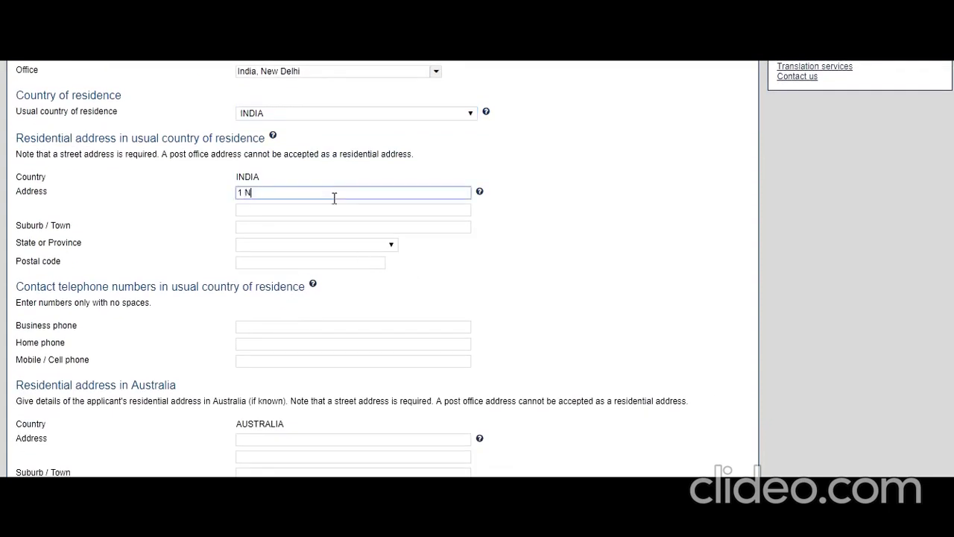
pyautogui.write('ew Delhi St')
pyautogui.press('Tab')
pyautogui.press('Tab')
pyautogui.write('New D')
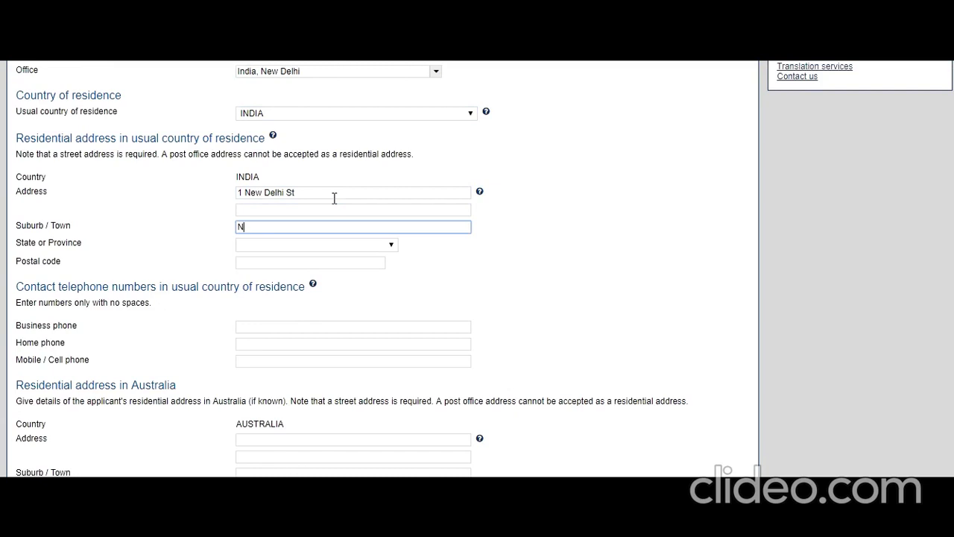
pyautogui.write('elh')
pyautogui.press('Tab')
pyautogui.press('d')
pyautogui.press('d')
pyautogui.press('d')
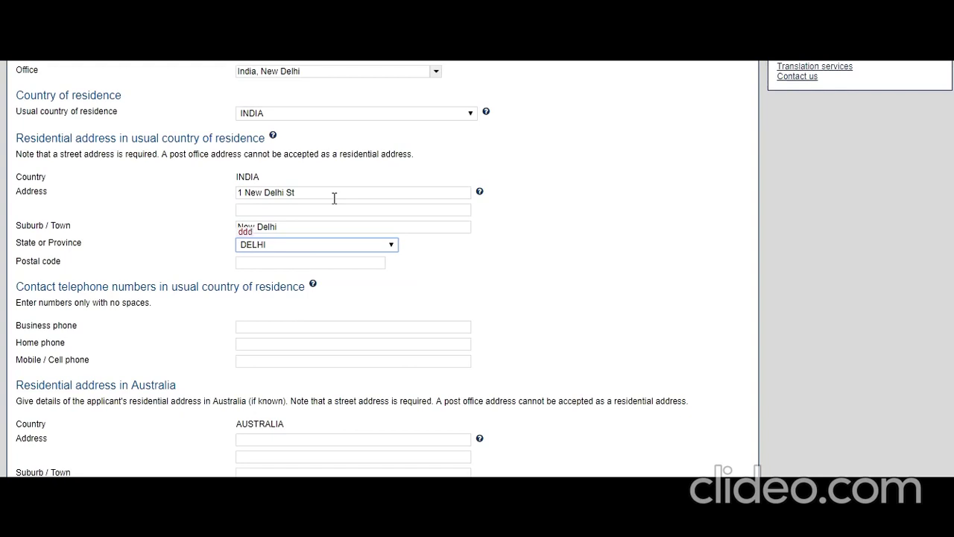
pyautogui.press('Tab')
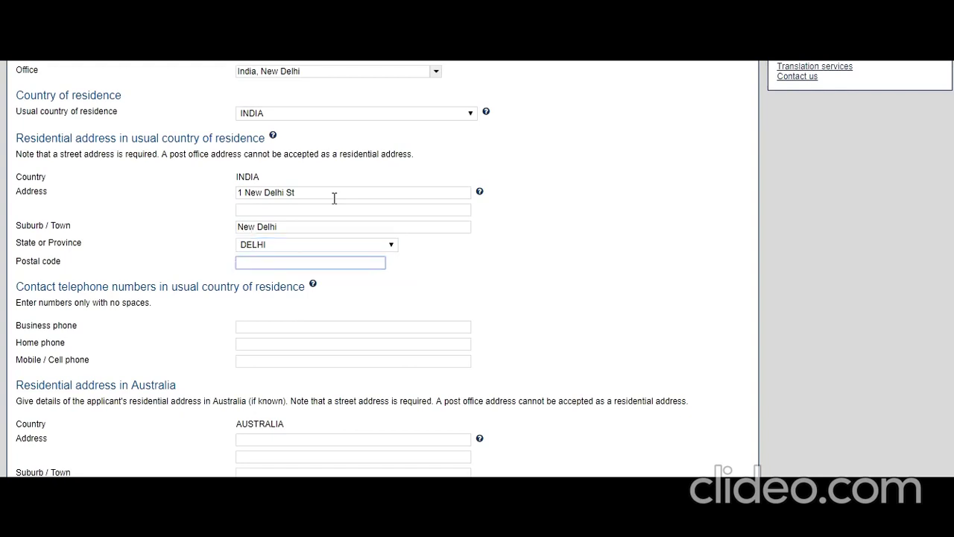
pyautogui.write('100100')
pyautogui.click(379, 290)
# Step: Enter the business and mobile phone numbers, correcting the mistyped mobile number
pyautogui.click(325, 325)
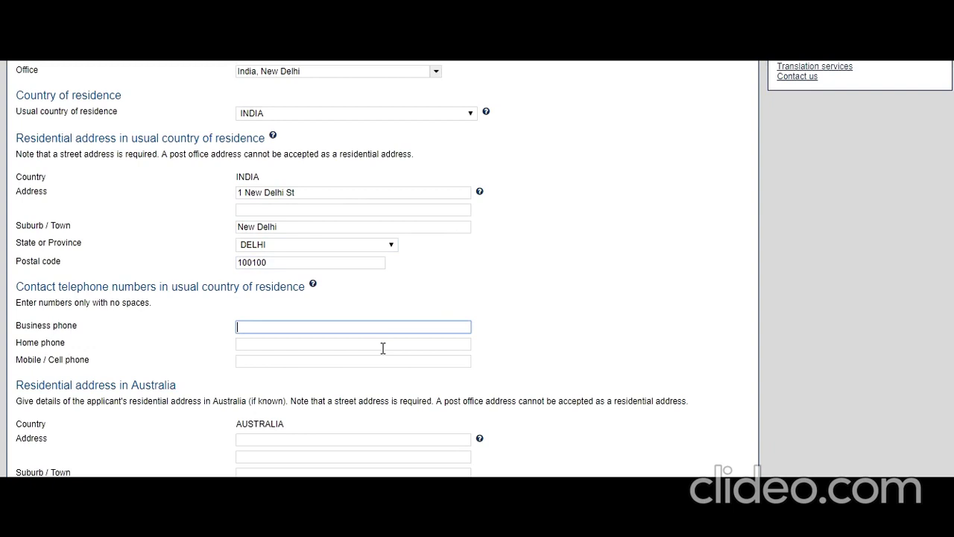
pyautogui.write('9234567899')
pyautogui.click(325, 361)
pyautogui.write('9898987')
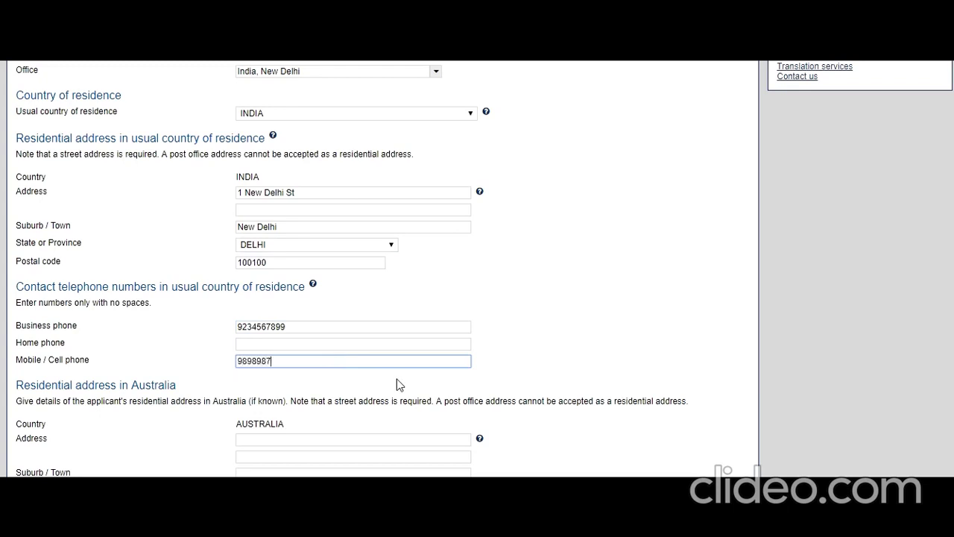
pyautogui.write('7777')
pyautogui.press('BackSpace')
pyautogui.press('BackSpace')
pyautogui.write('0')
pyautogui.press('BackSpace')
pyautogui.press('BackSpace')
pyautogui.press('BackSpace')
pyautogui.press('BackSpace')
pyautogui.press('BackSpace')
pyautogui.press('BackSpace')
pyautogui.press('BackSpace')
pyautogui.press('BackSpace')
pyautogui.press('BackSpace')
pyautogui.write('123456789')
# Step: Review the completed contact details and continue to the Authorised recipient page
pyautogui.scroll(-2, 416, 334)
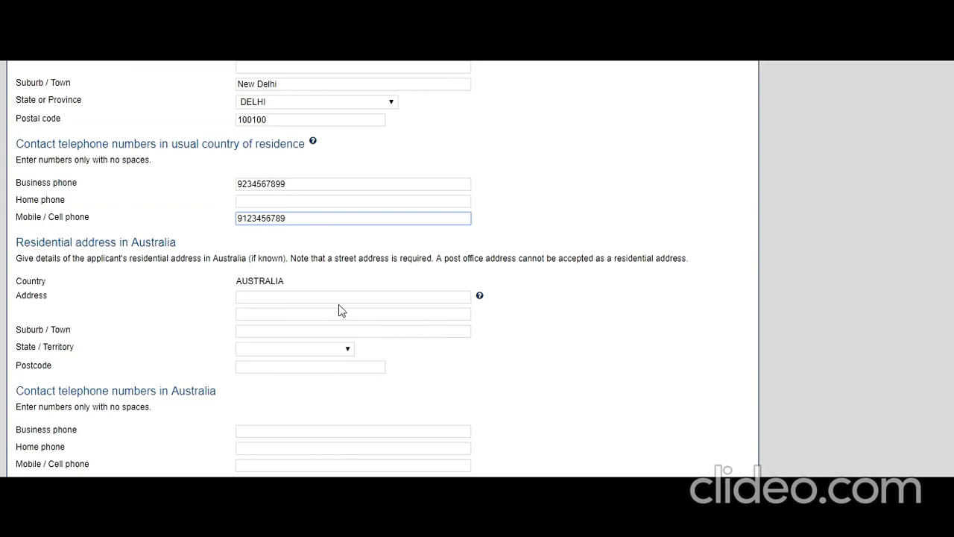
pyautogui.click(437, 298)
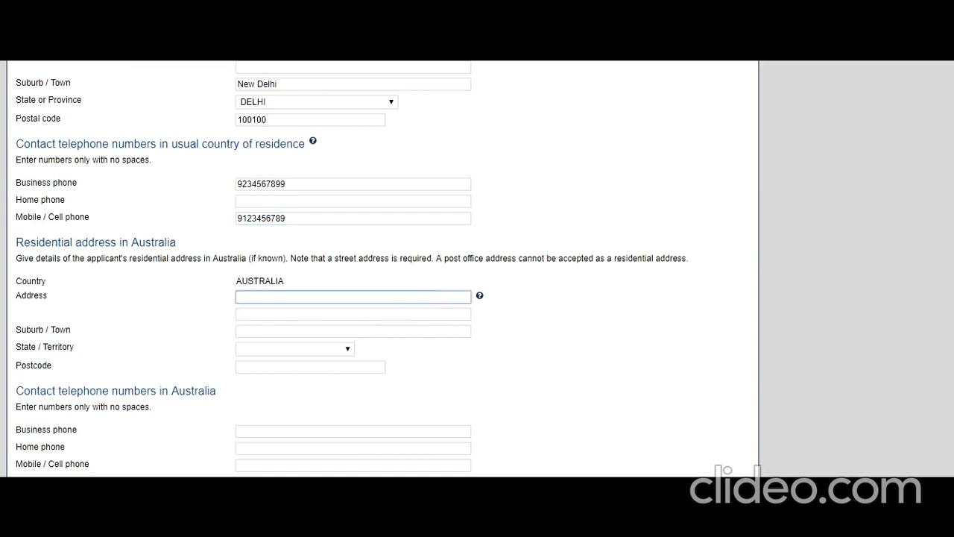
pyautogui.scroll(1, 498, 414)
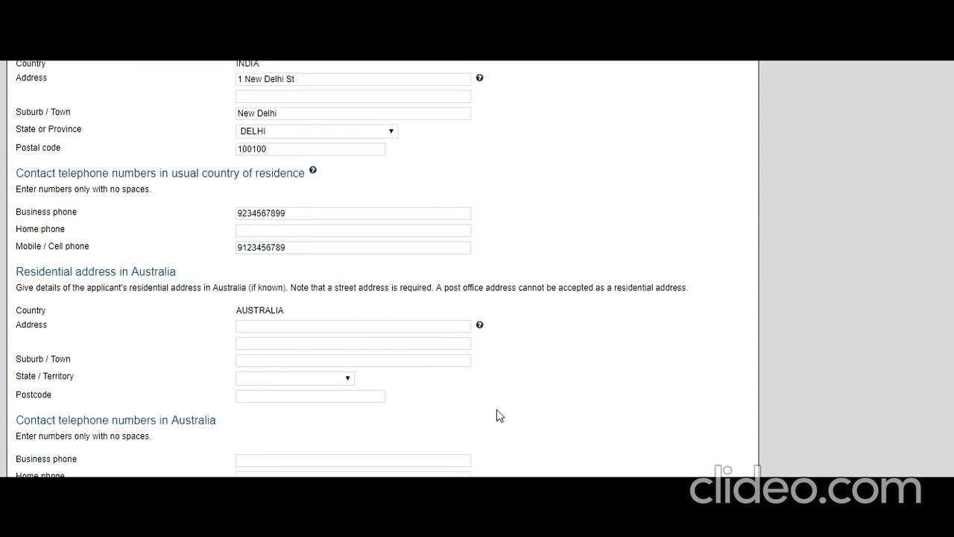
pyautogui.scroll(-2, 470, 412)
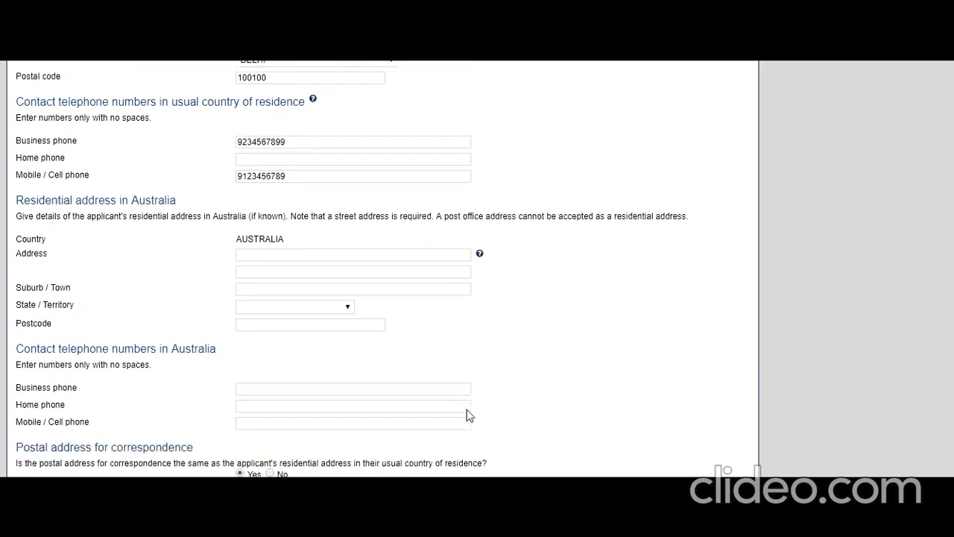
pyautogui.scroll(2, 467, 409)
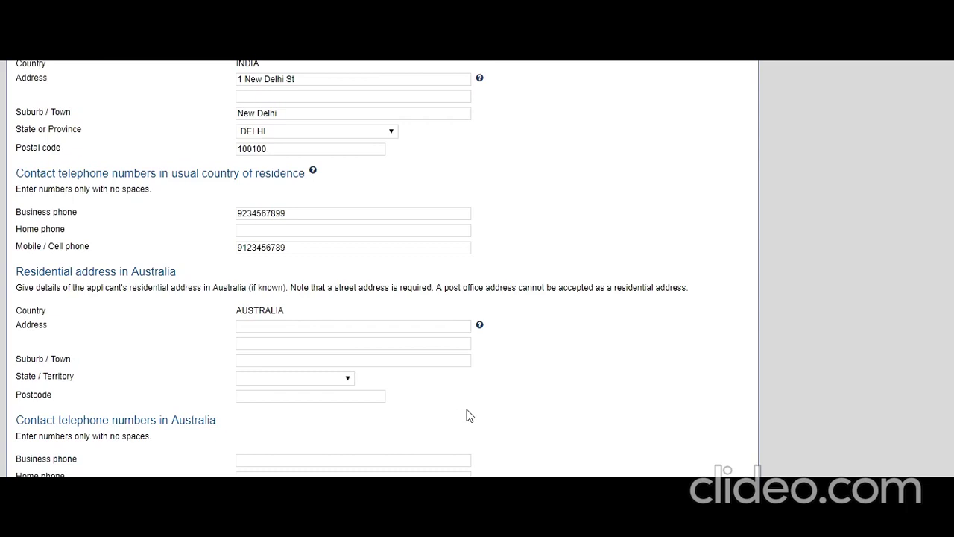
pyautogui.scroll(-4, 467, 409)
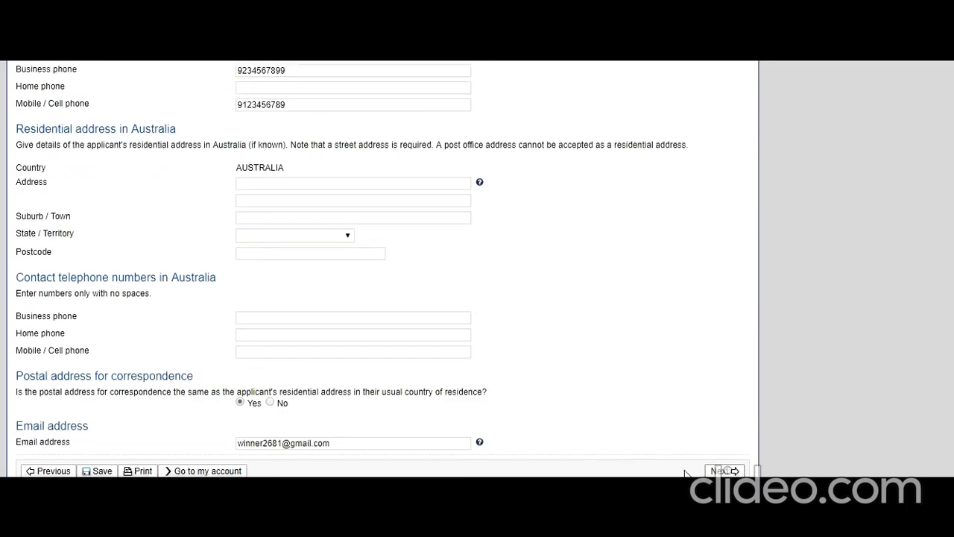
pyautogui.click(723, 470)
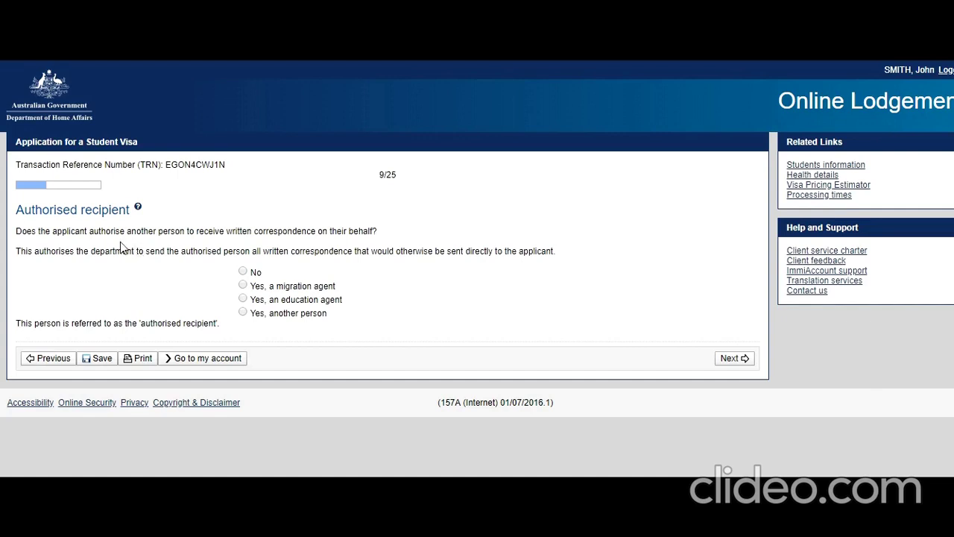
# Step: Answer No to authorised recipient and No to non-accompanying family members, advancing to page 11/25
pyautogui.click(243, 272)
pyautogui.scroll(-1, 388, 463)
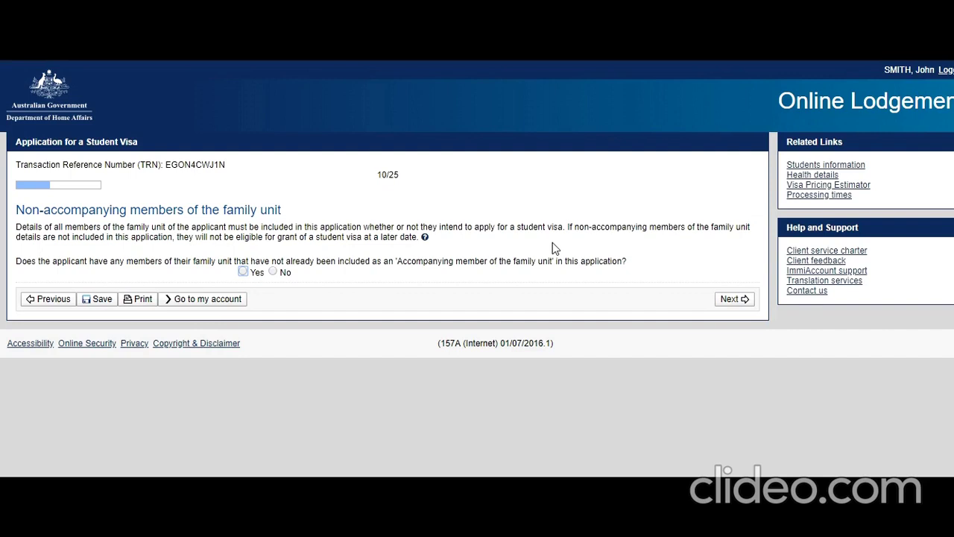
pyautogui.press('Right')
pyautogui.click(732, 299)
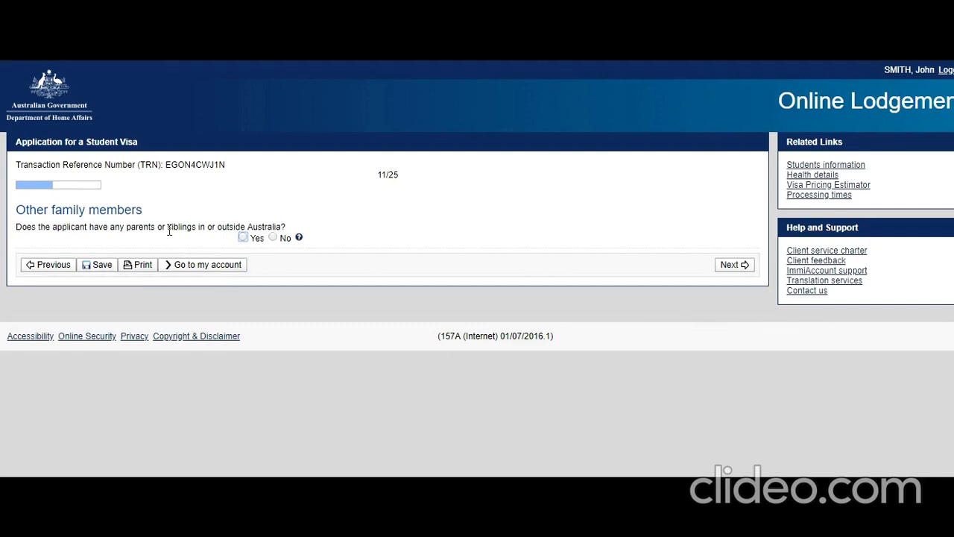
# Step: Answer Yes to parents or siblings and start a Parent record with family and given names
pyautogui.click(243, 237)
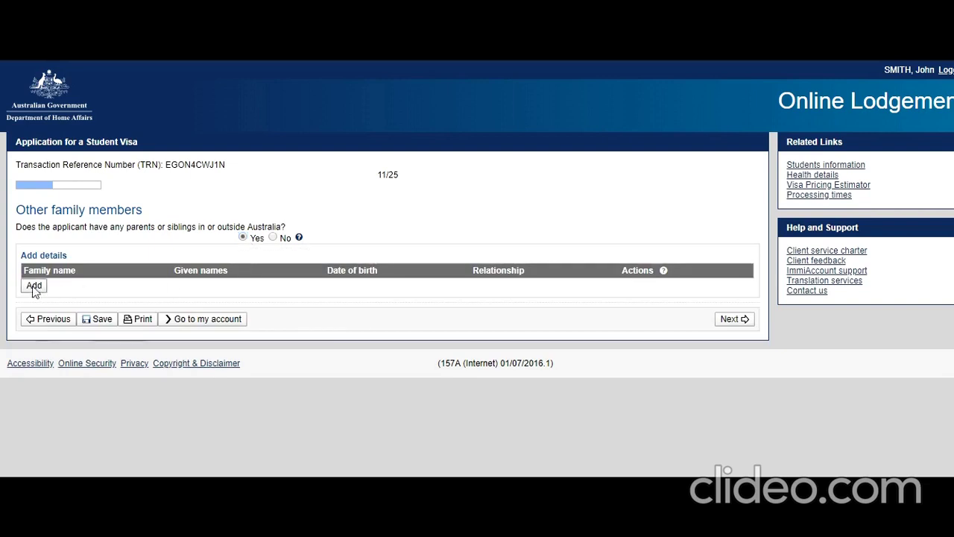
pyautogui.click(34, 286)
pyautogui.click(331, 253)
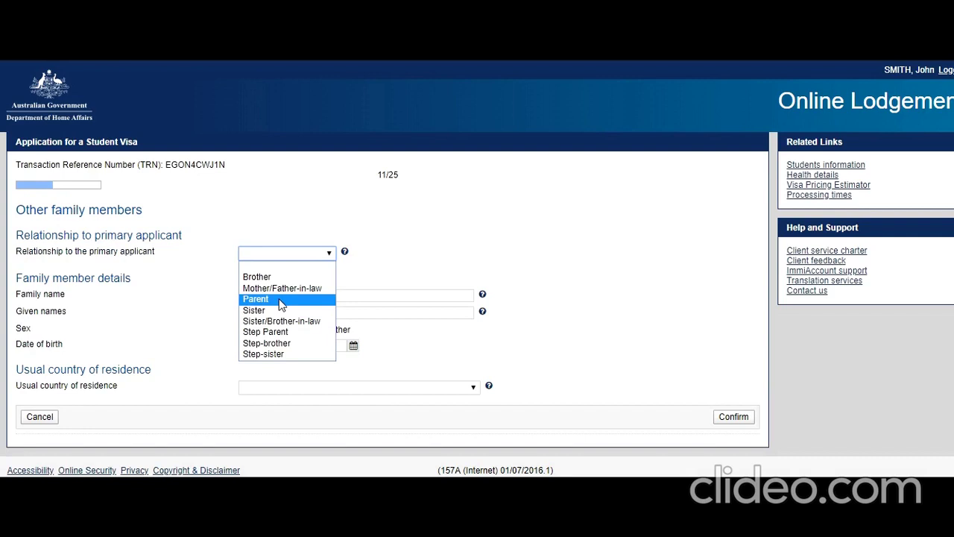
pyautogui.click(281, 305)
pyautogui.click(266, 298)
pyautogui.write('SMith')
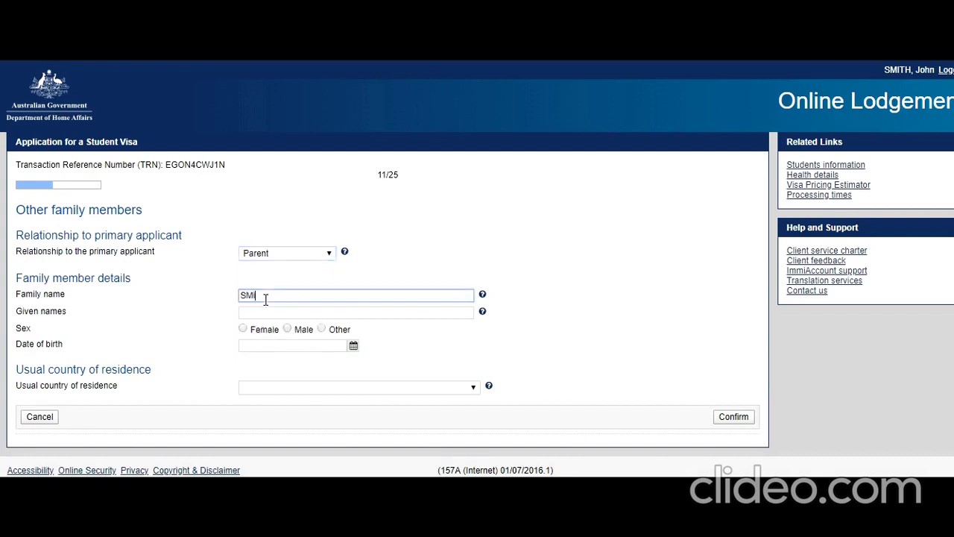
pyautogui.press('BackSpace')
pyautogui.press('BackSpace')
pyautogui.press('BackSpace')
pyautogui.press('BackSpace')
pyautogui.write('mith')
pyautogui.press('Tab')
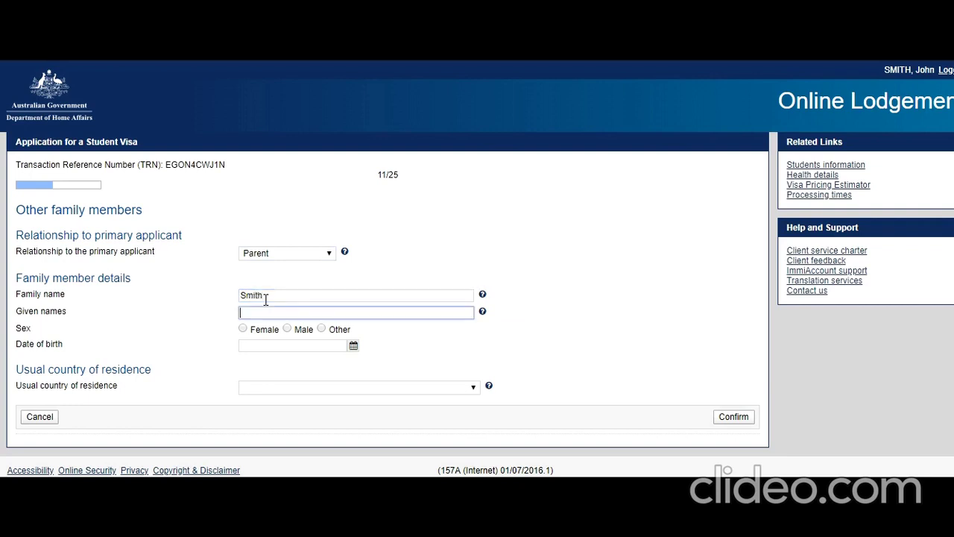
pyautogui.write('Shaun')
# Step: Mark the parent Male, born 1 Aug 1970, residing in INDIA, and confirm the record
pyautogui.click(287, 328)
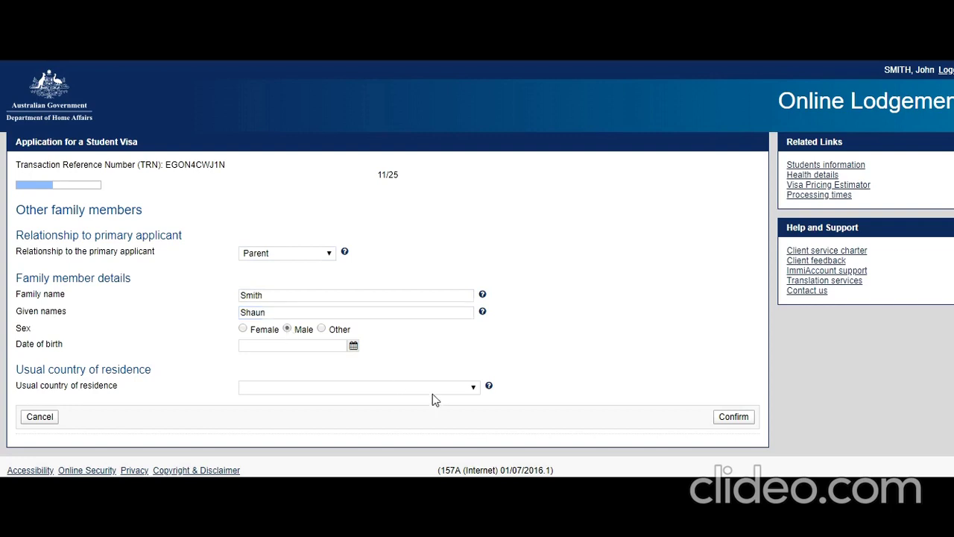
pyautogui.click(353, 348)
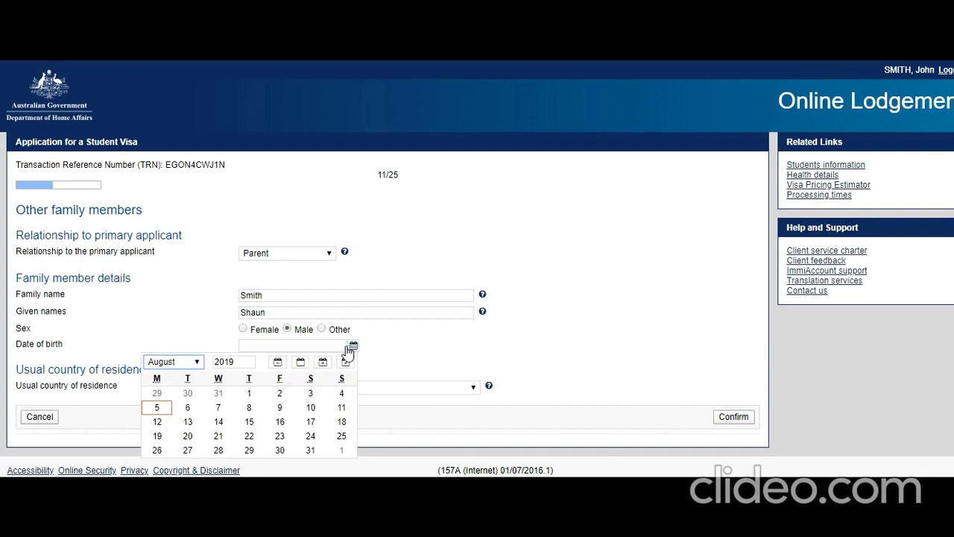
pyautogui.doubleClick(224, 361)
pyautogui.write('1970')
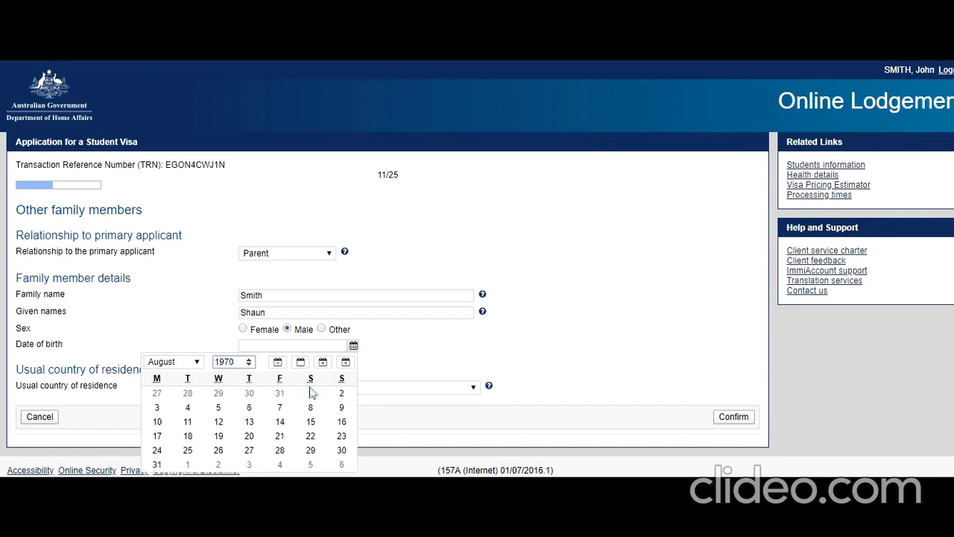
pyautogui.click(311, 393)
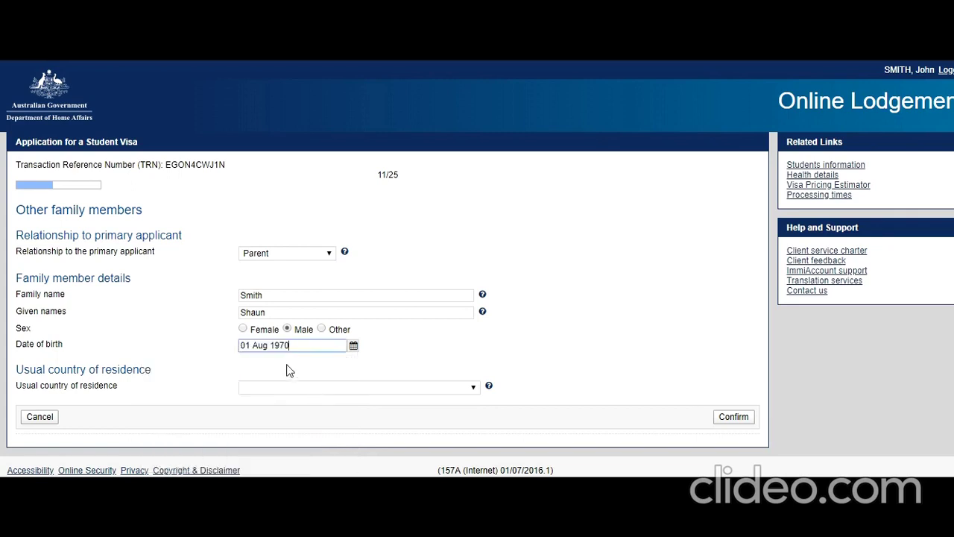
pyautogui.click(323, 387)
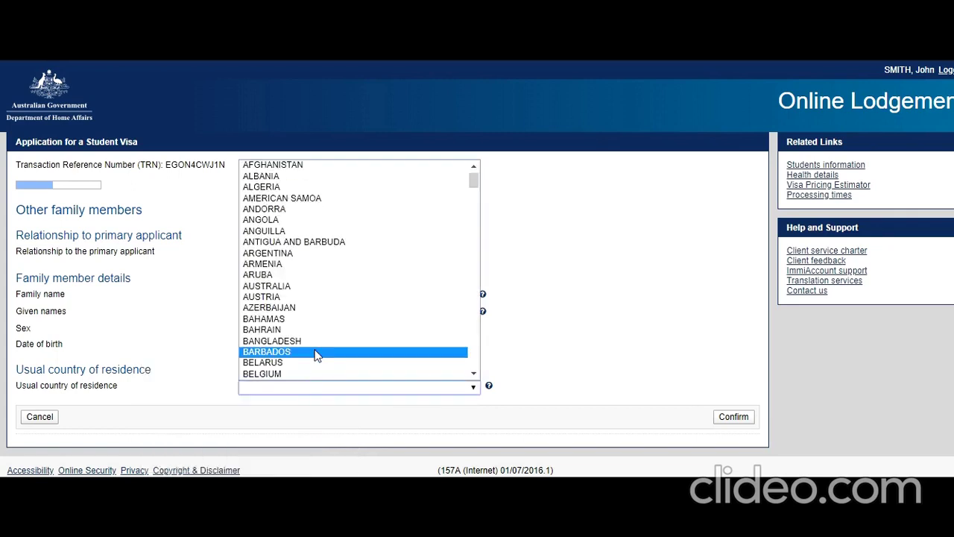
pyautogui.write('india')
pyautogui.click(315, 375)
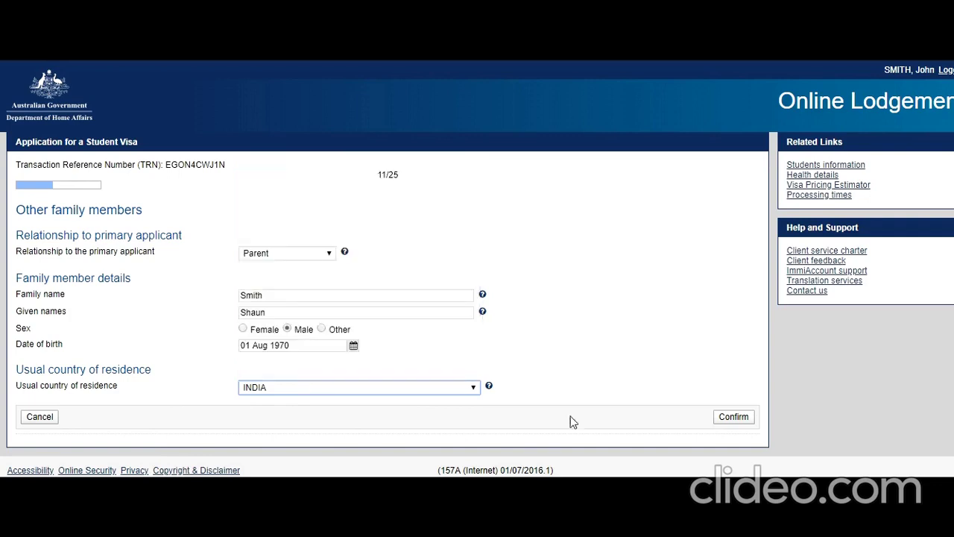
pyautogui.click(727, 417)
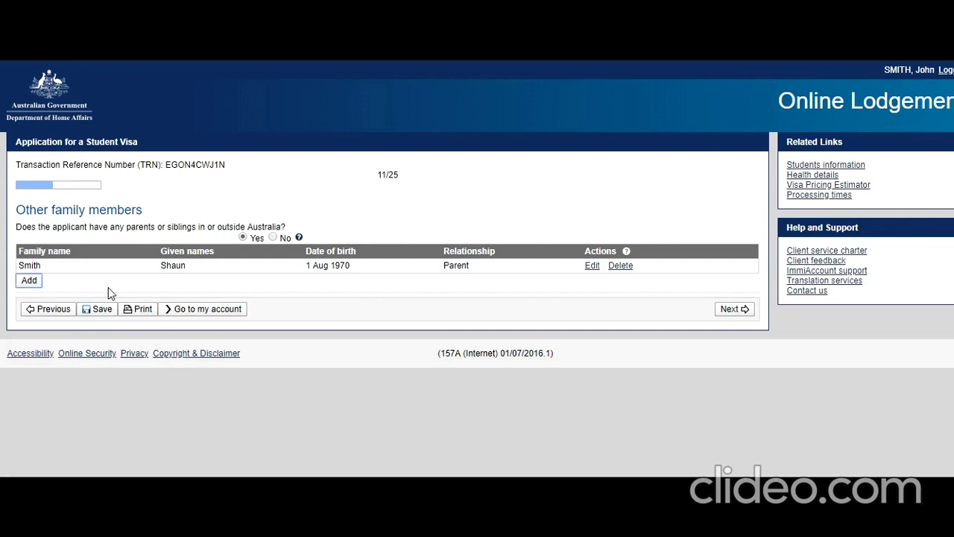
# Step: Start another Parent record and enter the family and given names
pyautogui.click(320, 257)
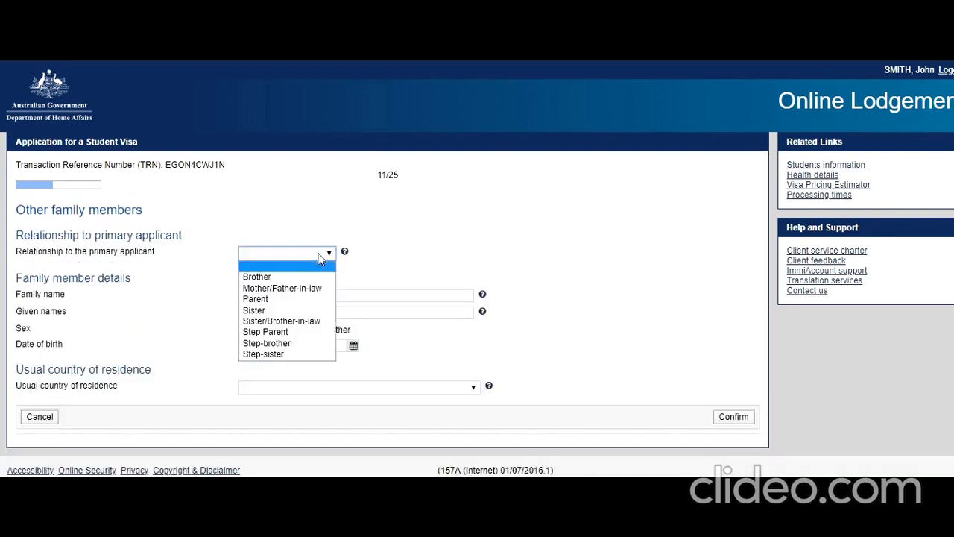
pyautogui.click(271, 299)
pyautogui.click(271, 298)
pyautogui.write('Smith')
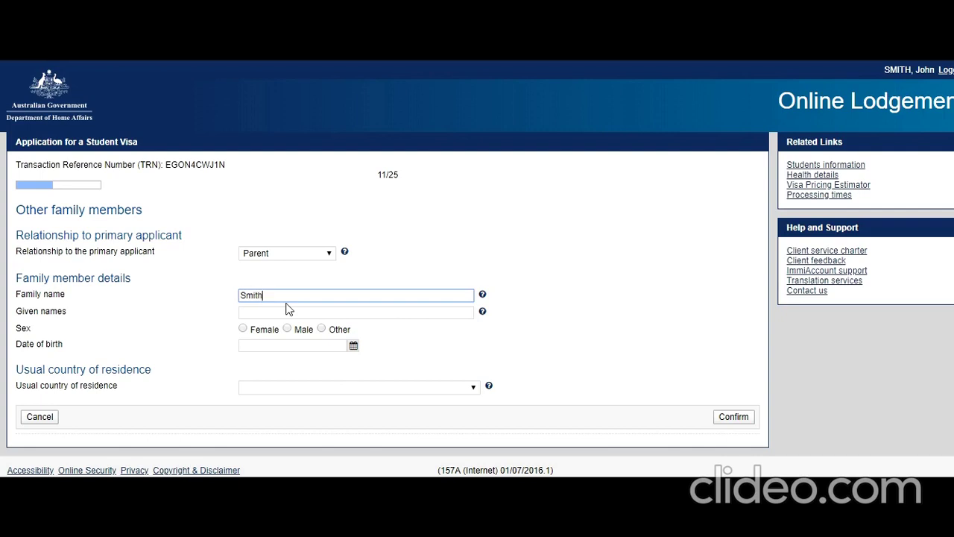
pyautogui.press('Tab')
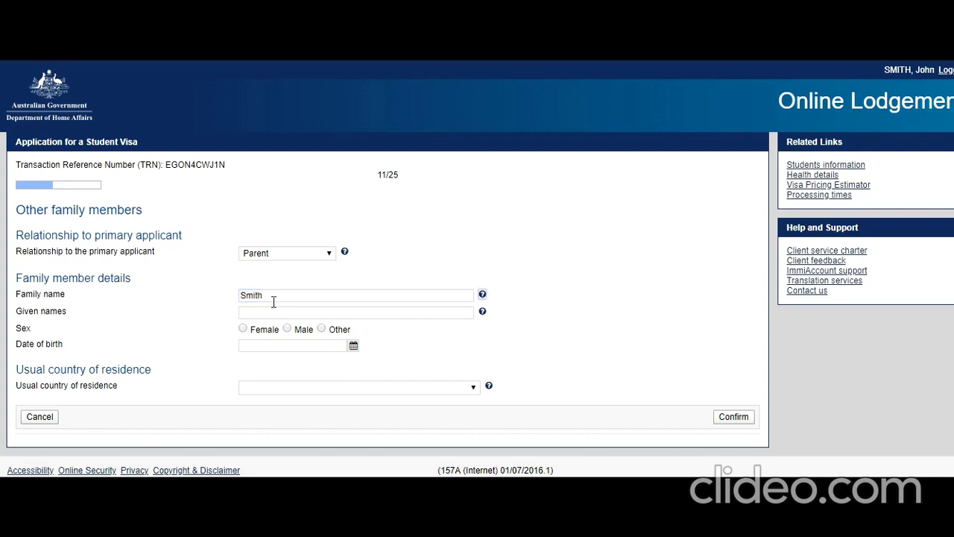
pyautogui.click(264, 314)
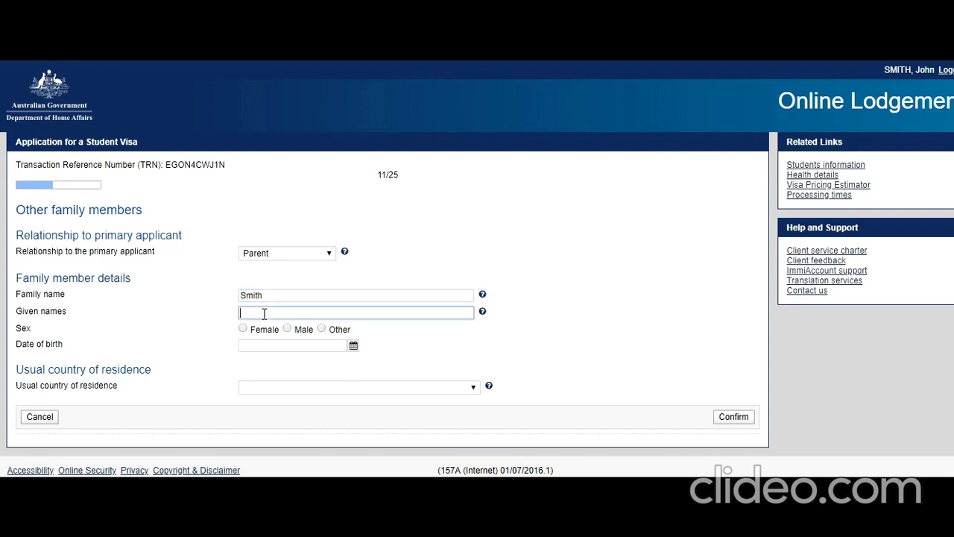
pyautogui.write('jenny')
pyautogui.press('BackSpace')
pyautogui.press('BackSpace')
pyautogui.press('BackSpace')
pyautogui.press('BackSpace')
pyautogui.press('BackSpace')
pyautogui.write('Jenny')
# Step: Mark the parent Female, born 18 Aug 1972, residing in INDIA, and confirm the record
pyautogui.click(242, 329)
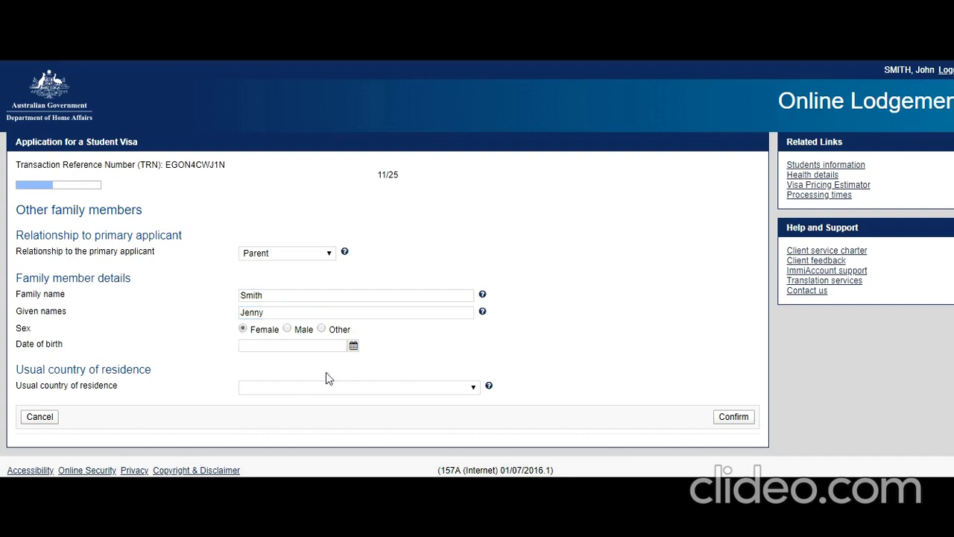
pyautogui.click(353, 345)
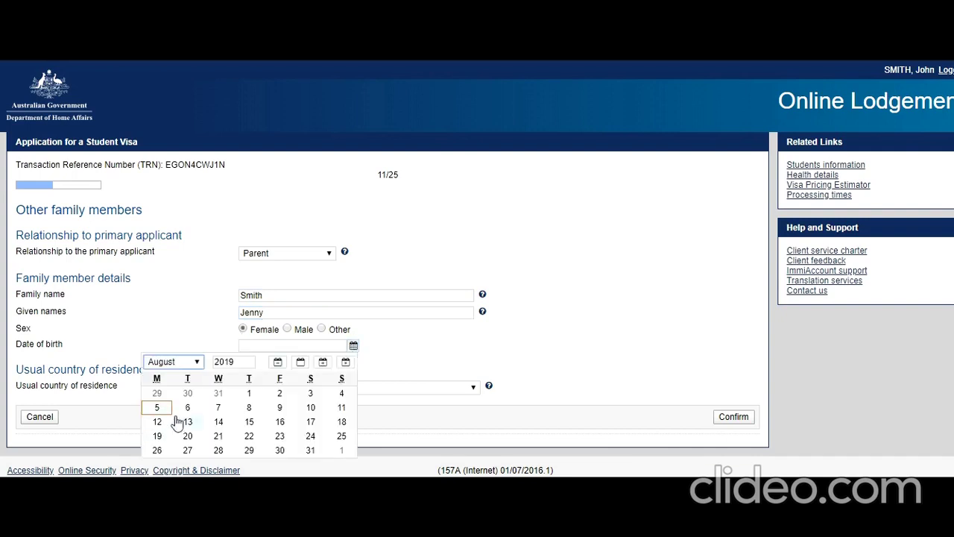
pyautogui.moveTo(234, 361); pyautogui.dragTo(214, 361)
pyautogui.write('1972')
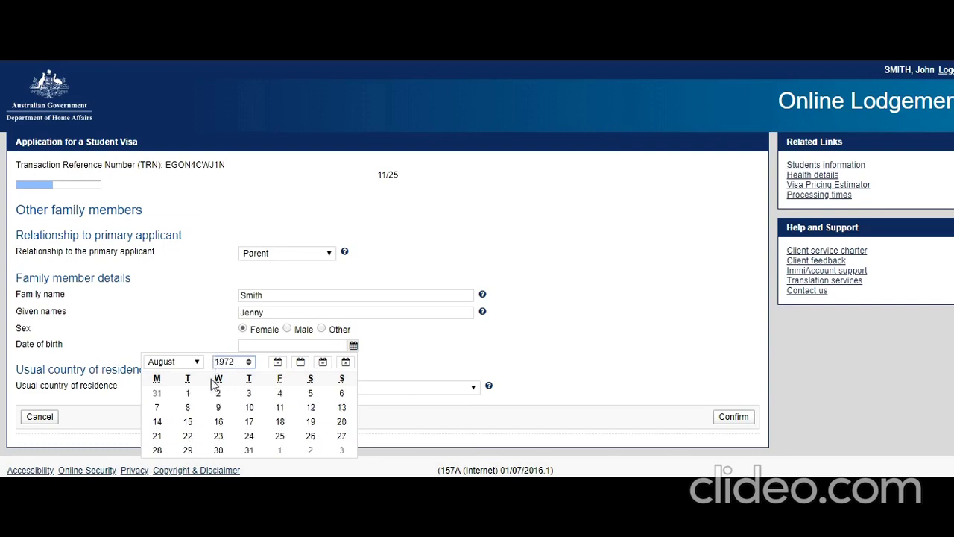
pyautogui.click(280, 421)
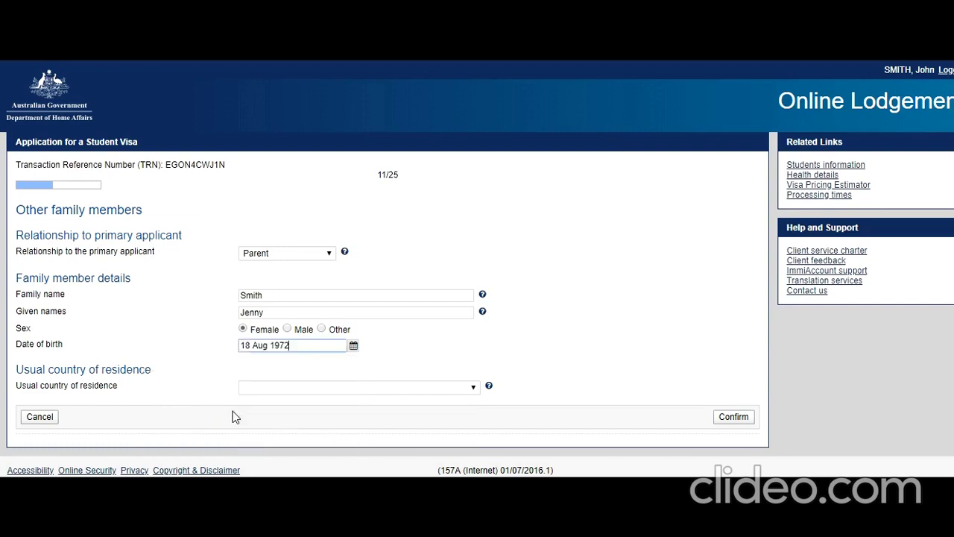
pyautogui.click(336, 388)
pyautogui.write('indo')
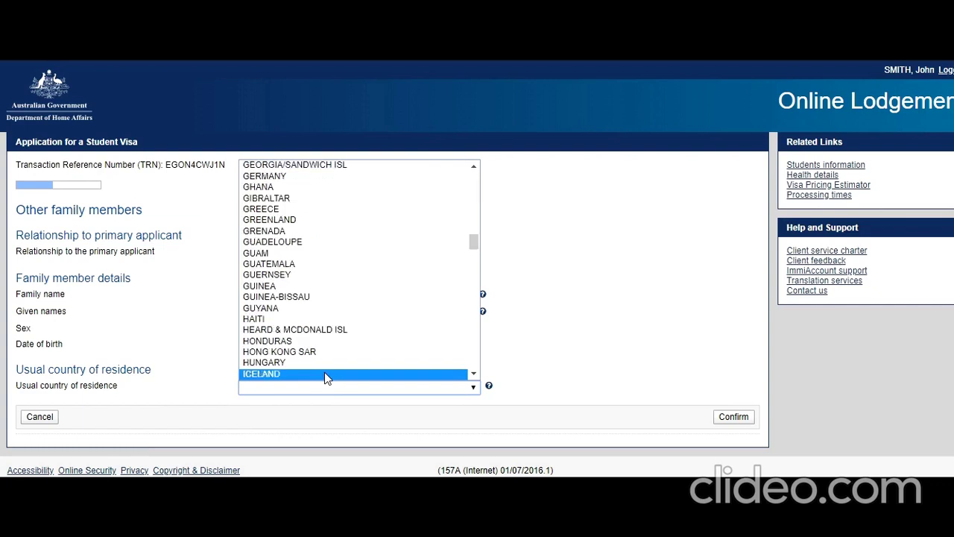
pyautogui.click(308, 363)
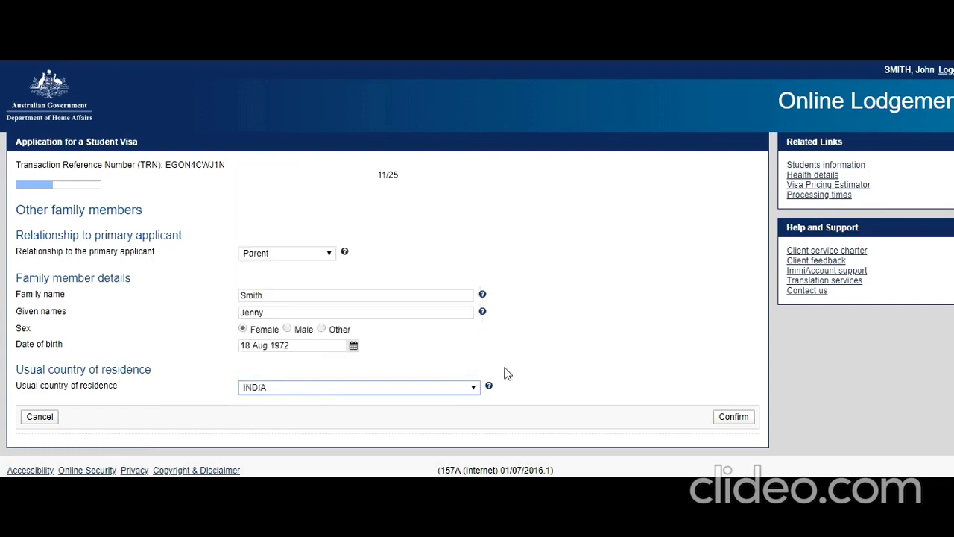
pyautogui.click(715, 422)
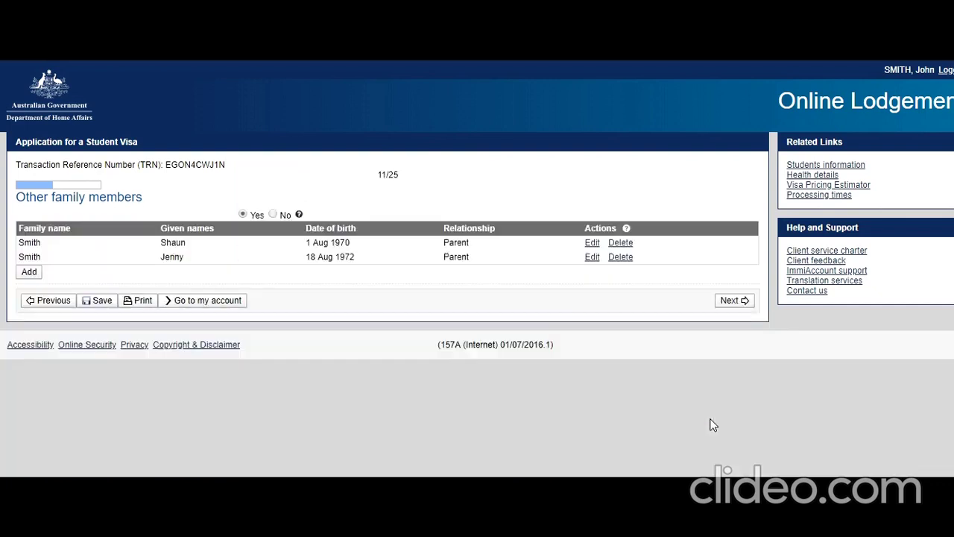
# Step: Continue from Other family members to page 14/25, Genuine temporary entrant
pyautogui.click(723, 324)
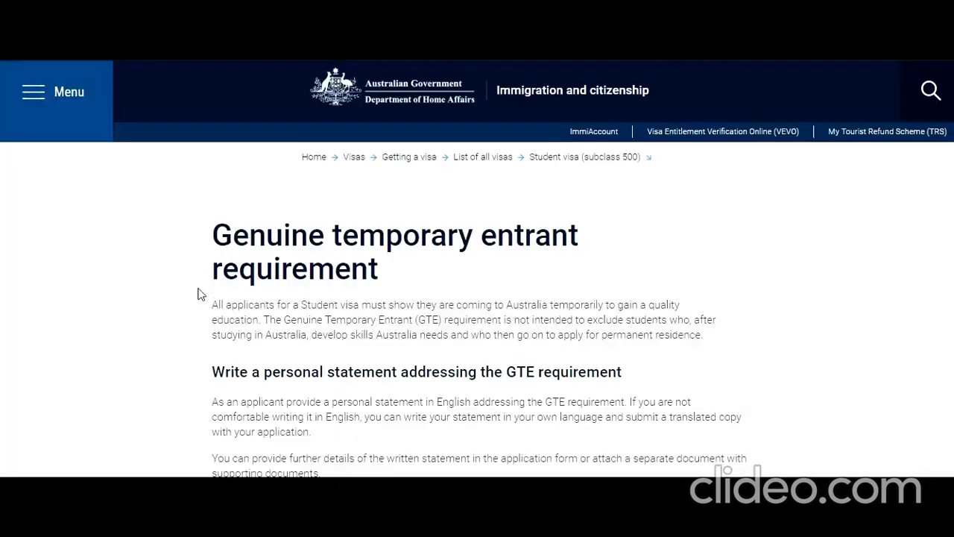
# Step: Read through the GTE statement guidance, highlighting key passages, then return to the Overview
pyautogui.scroll(-2, 200, 294)
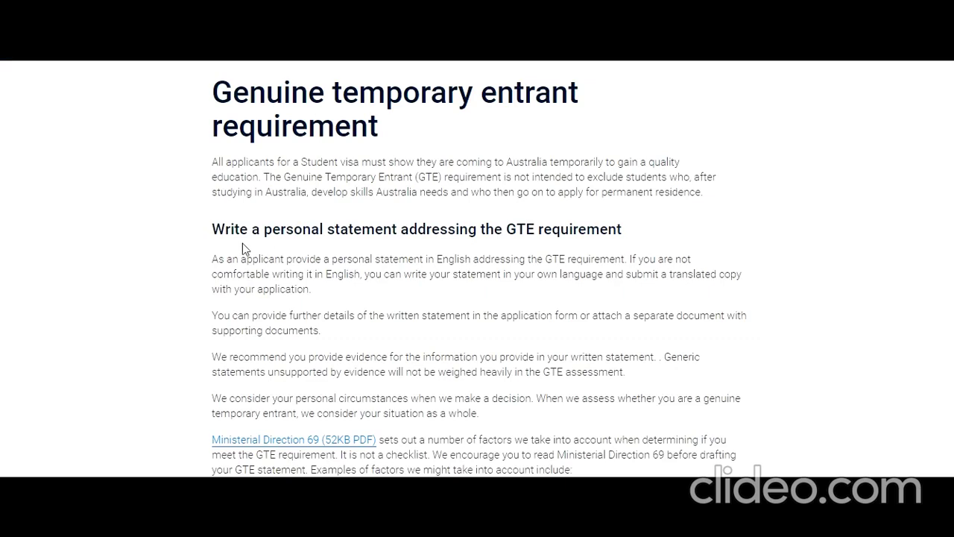
pyautogui.moveTo(212, 258); pyautogui.dragTo(314, 295)
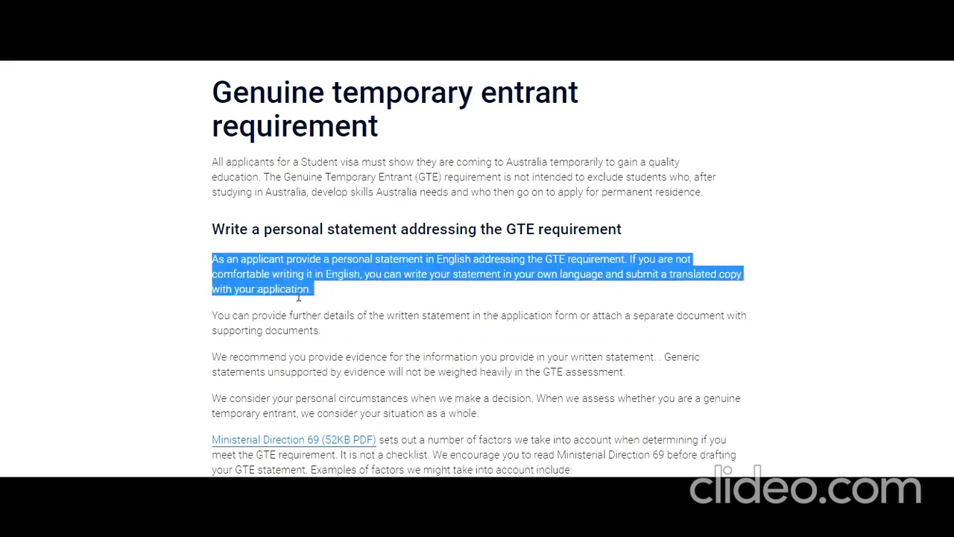
pyautogui.scroll(-3, 254, 293)
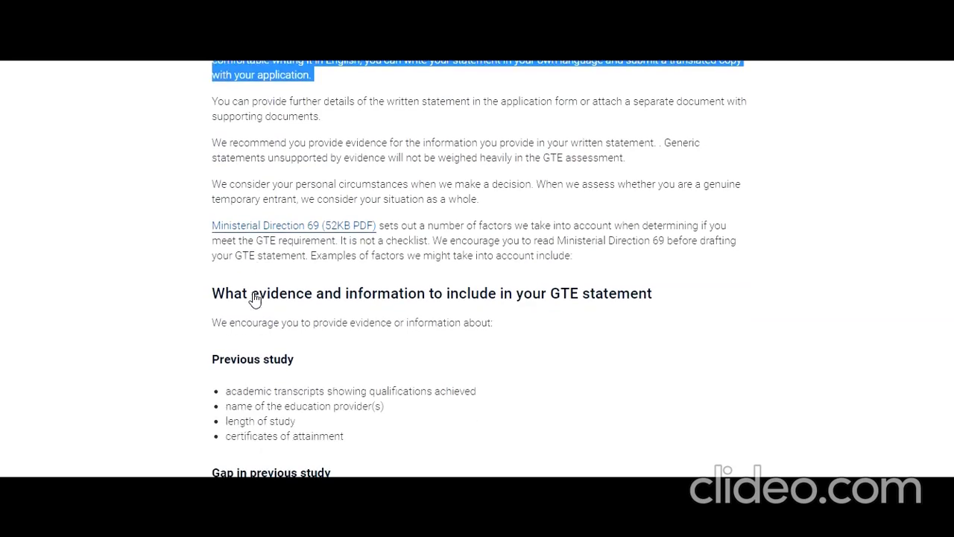
pyautogui.moveTo(212, 322); pyautogui.dragTo(370, 323)
pyautogui.scroll(-2, 238, 350)
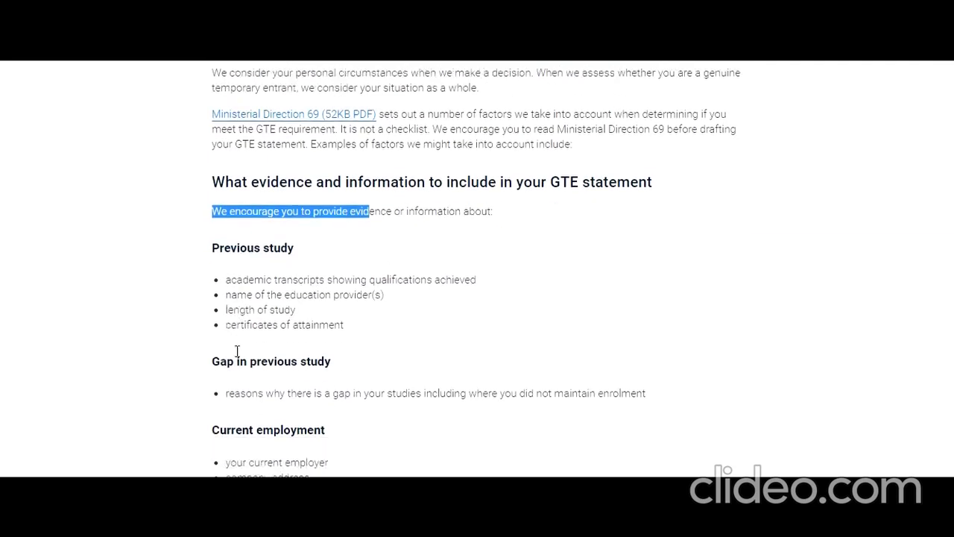
pyautogui.scroll(-2, 232, 363)
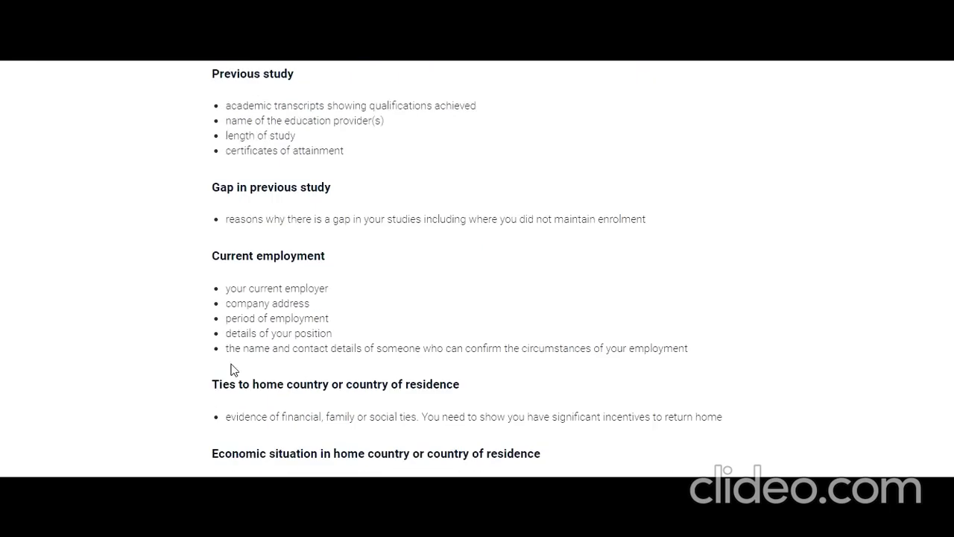
pyautogui.scroll(-1, 231, 367)
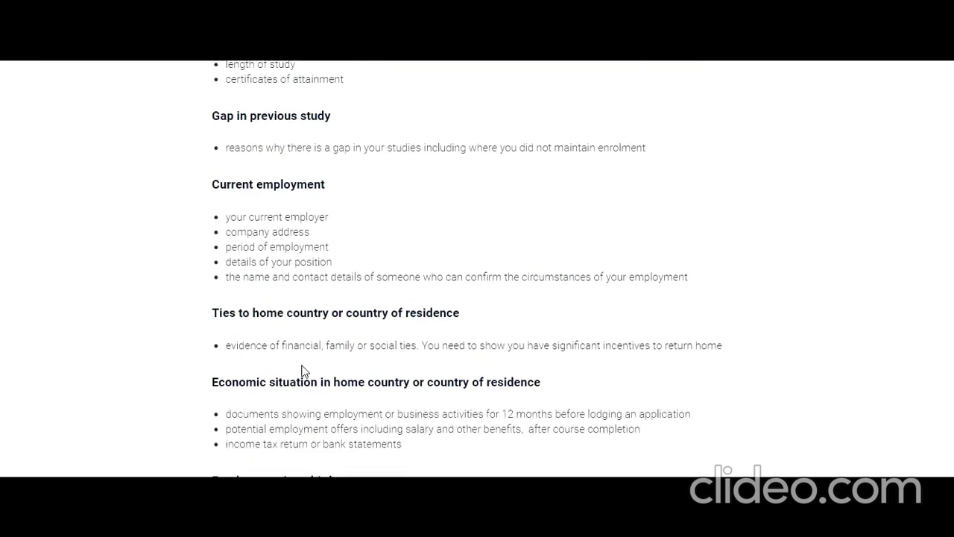
pyautogui.scroll(-2, 302, 371)
pyautogui.scroll(-1, 332, 357)
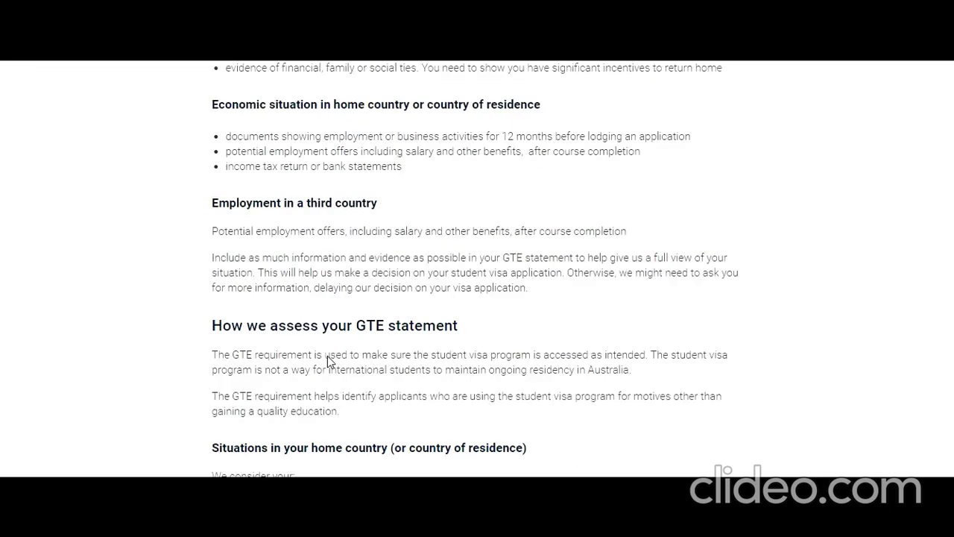
pyautogui.scroll(-1, 327, 356)
pyautogui.scroll(-3, 264, 326)
pyautogui.scroll(-5, 265, 326)
pyautogui.scroll(7, 265, 328)
pyautogui.scroll(6, 264, 326)
pyautogui.click(362, 44)
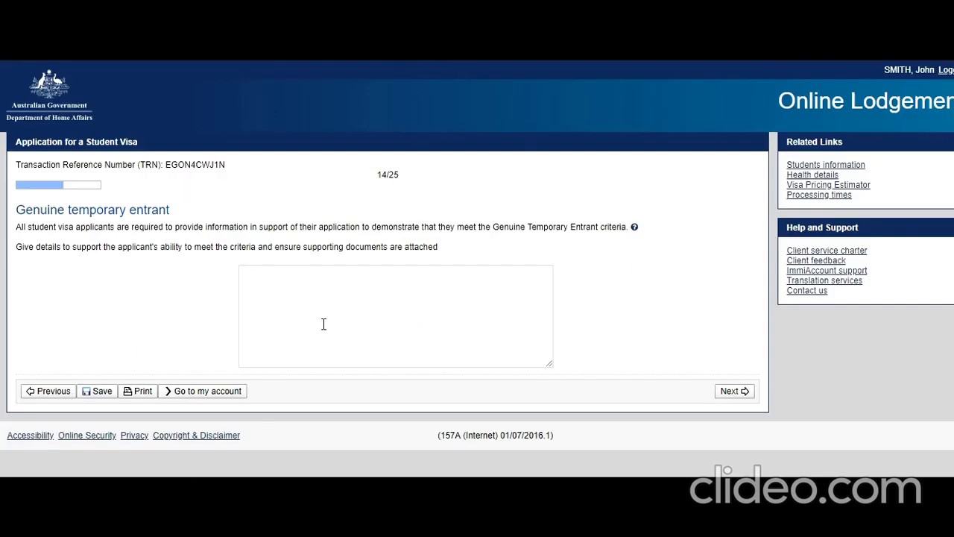
# Step: Write the GTE statement about the family's 5 New Delhi companies, continue, and answer Yes to sufficient funds
pyautogui.click(527, 58)
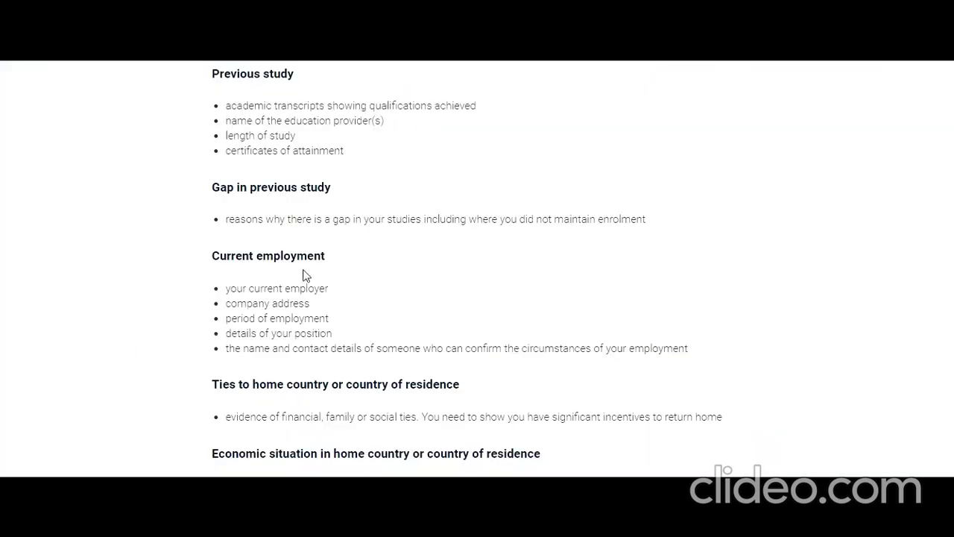
pyautogui.scroll(-2, 291, 283)
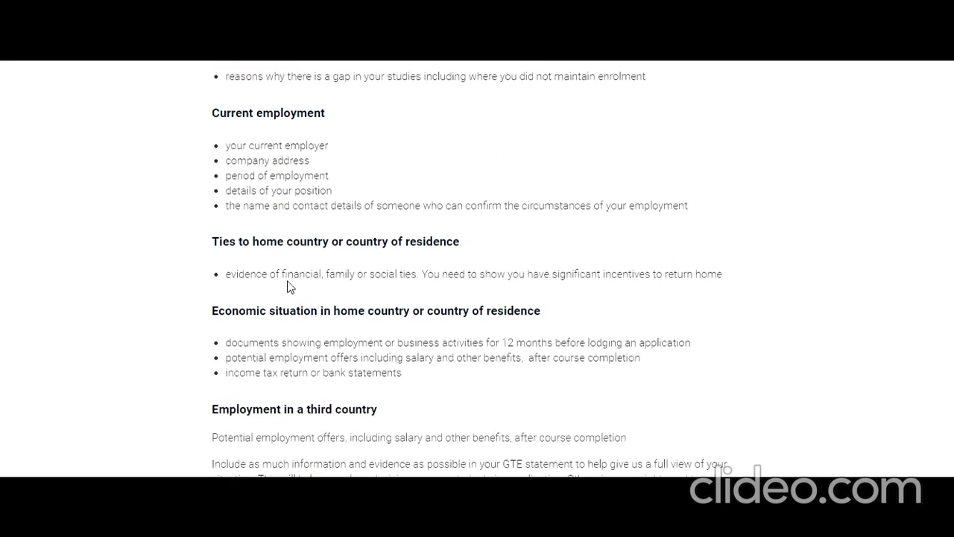
pyautogui.scroll(-1, 291, 287)
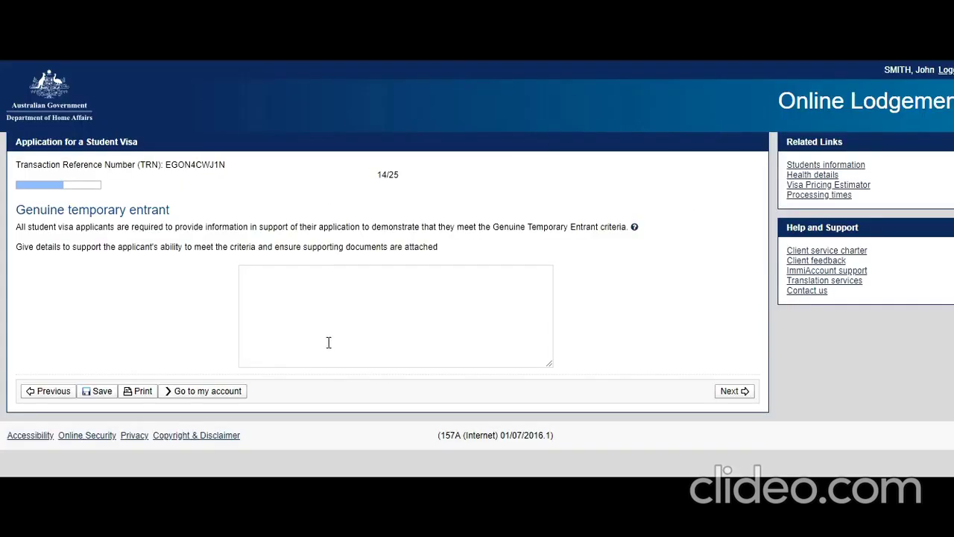
pyautogui.click(328, 342)
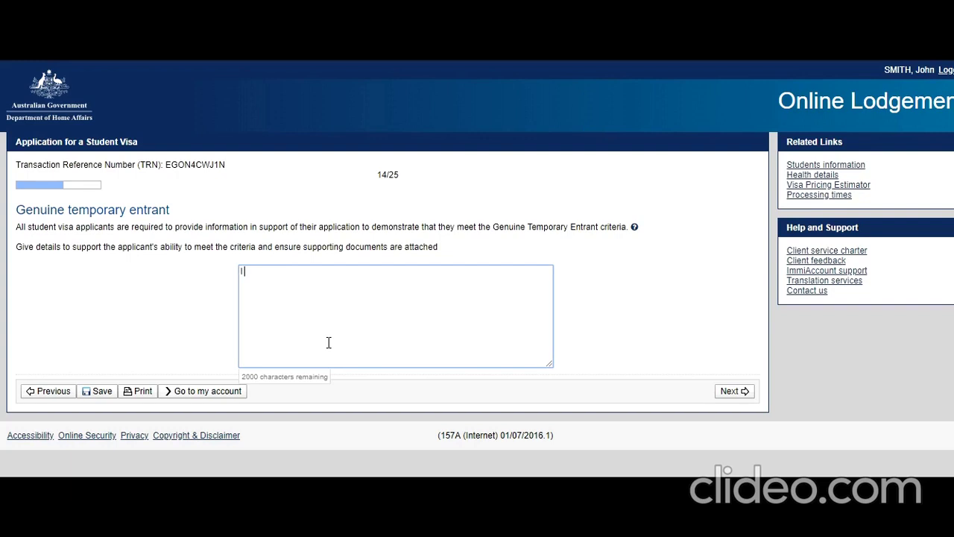
pyautogui.write('I belong to a business')
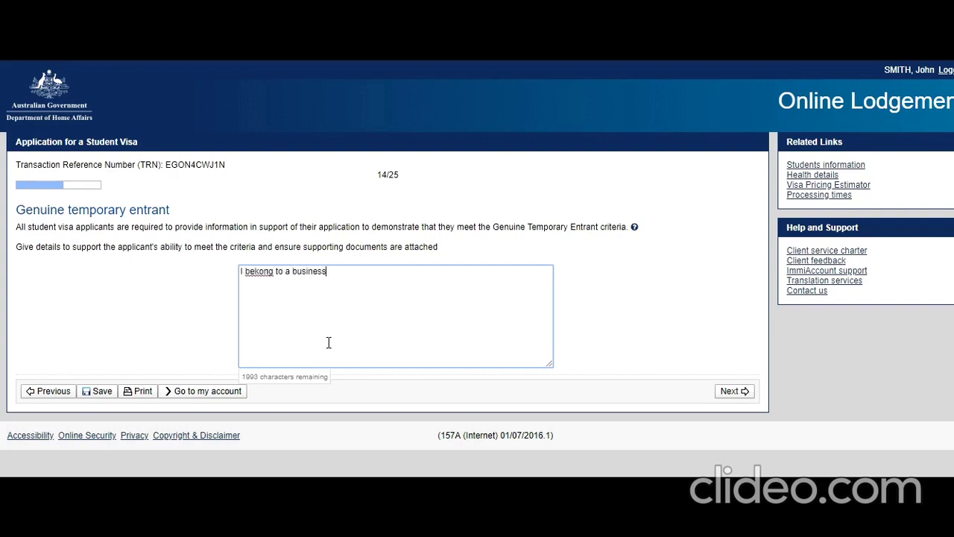
pyautogui.write(' family we hown 5 companies in New Delhi')
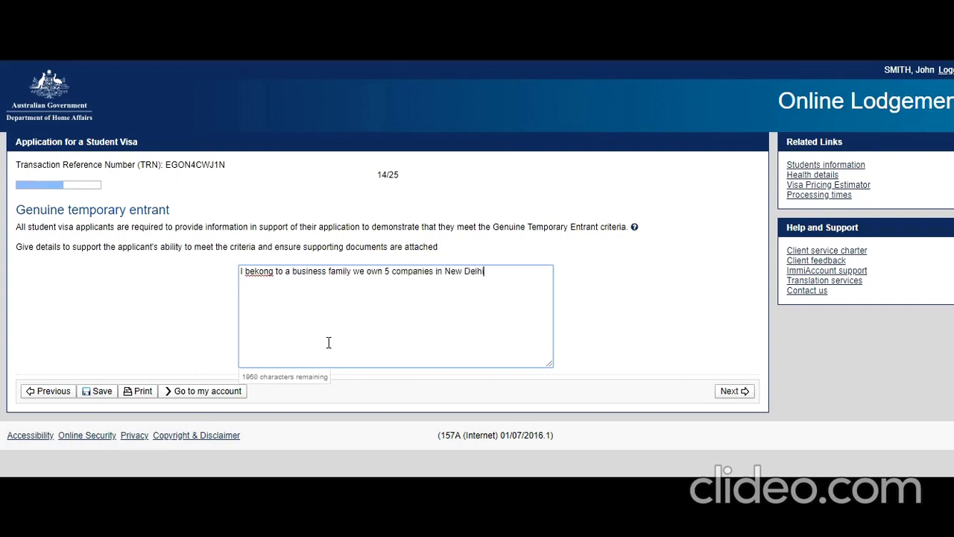
pyautogui.write(' amounting more than')
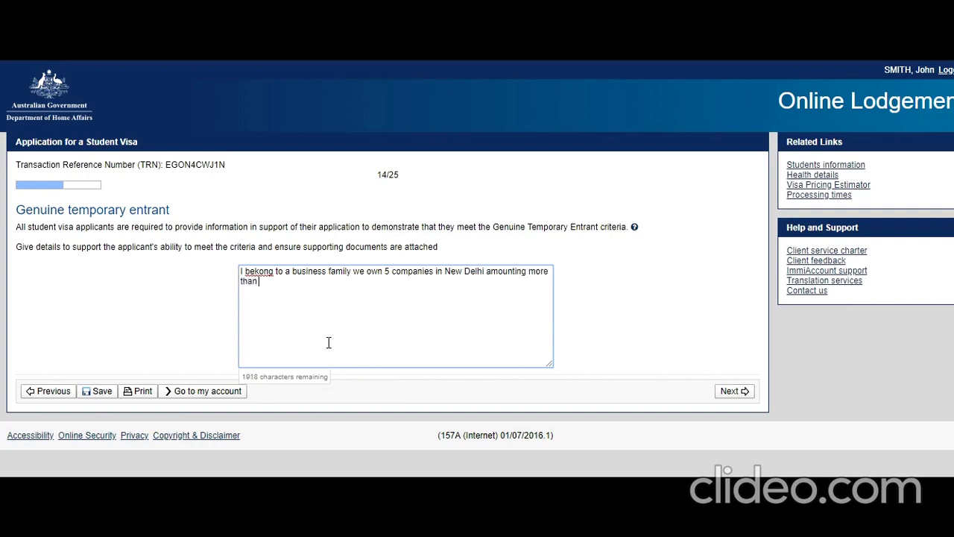
pyautogui.write(' 50 Million USD. I want')
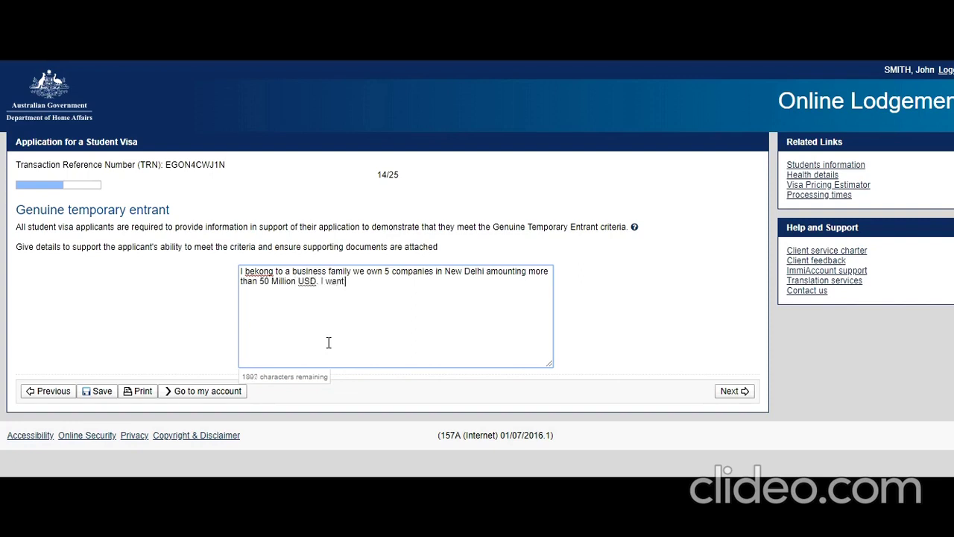
pyautogui.write(' to do higher study in order to gain')
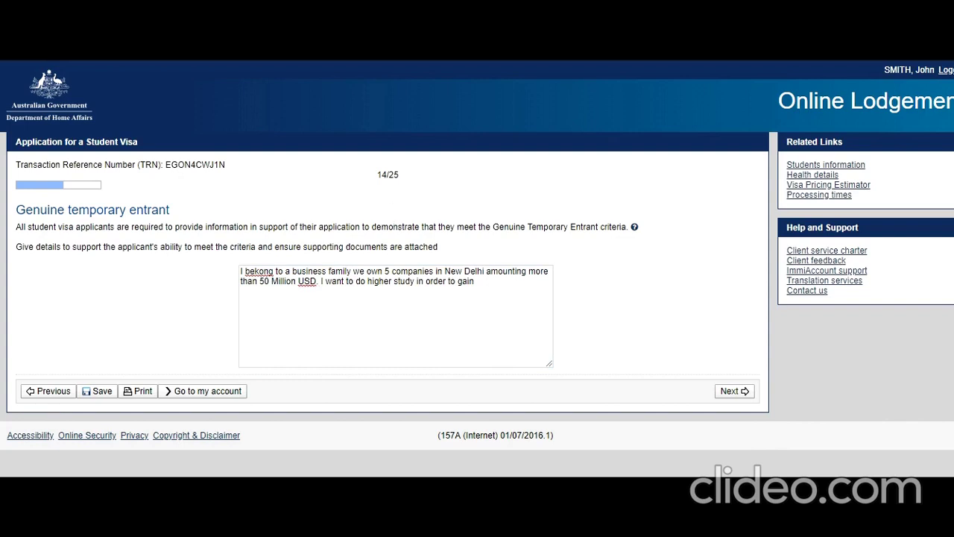
pyautogui.click(734, 391)
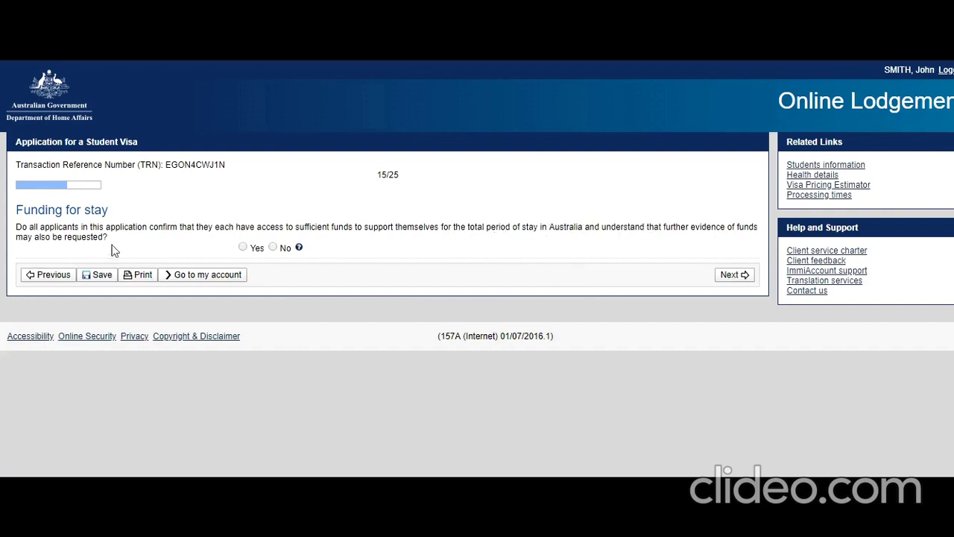
pyautogui.click(242, 247)
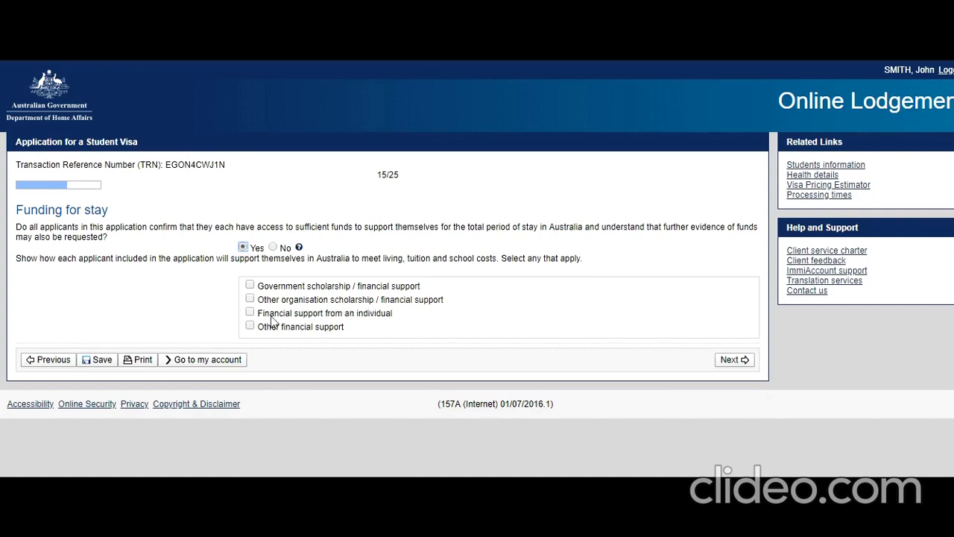
# Step: Declare financial support from an individual, a Parent, as a deposit in a financial institution
pyautogui.click(250, 314)
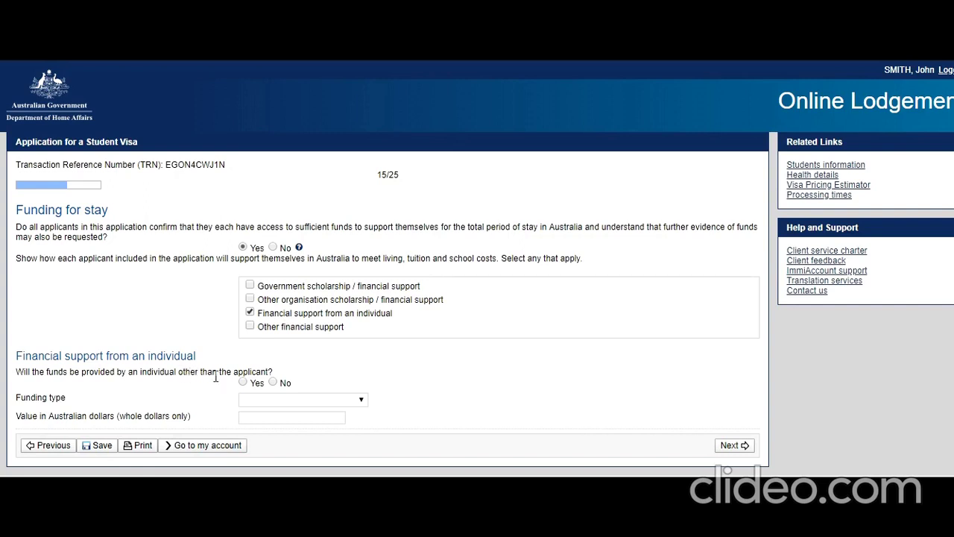
pyautogui.click(273, 383)
pyautogui.click(356, 401)
pyautogui.click(344, 375)
pyautogui.click(243, 382)
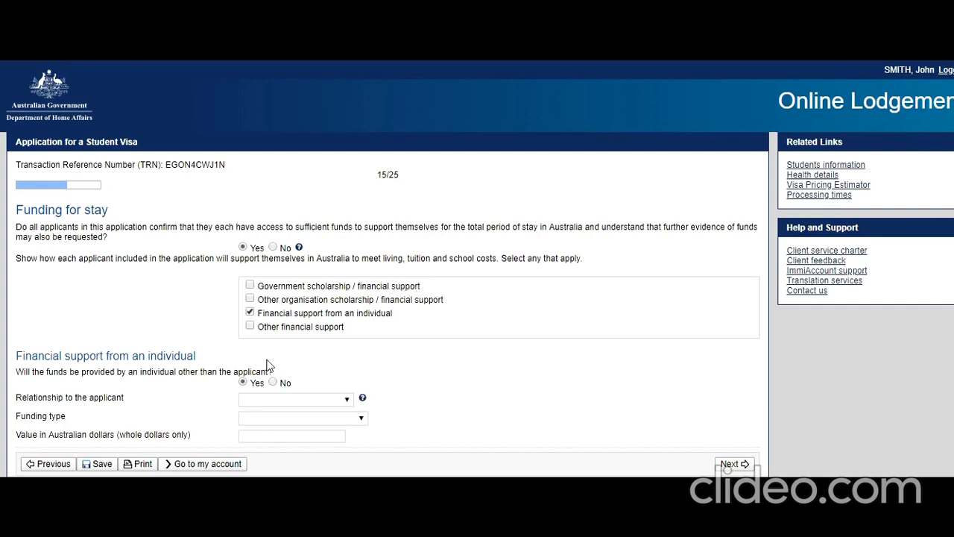
pyautogui.click(346, 403)
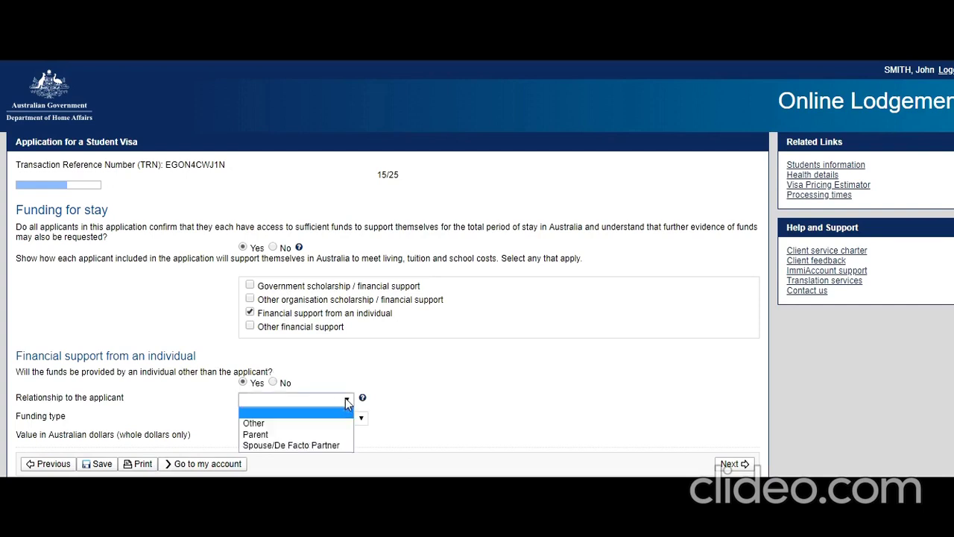
pyautogui.click(311, 433)
pyautogui.click(313, 420)
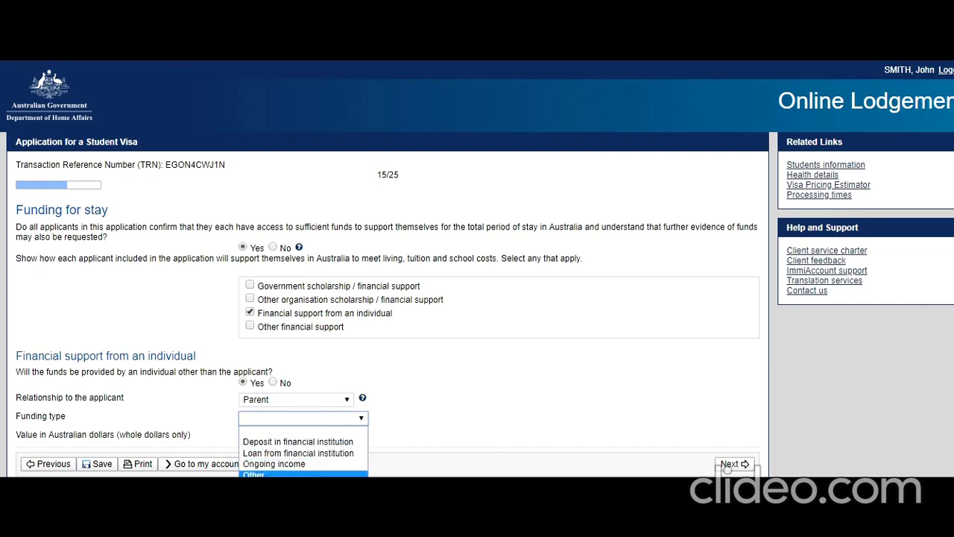
pyautogui.click(299, 442)
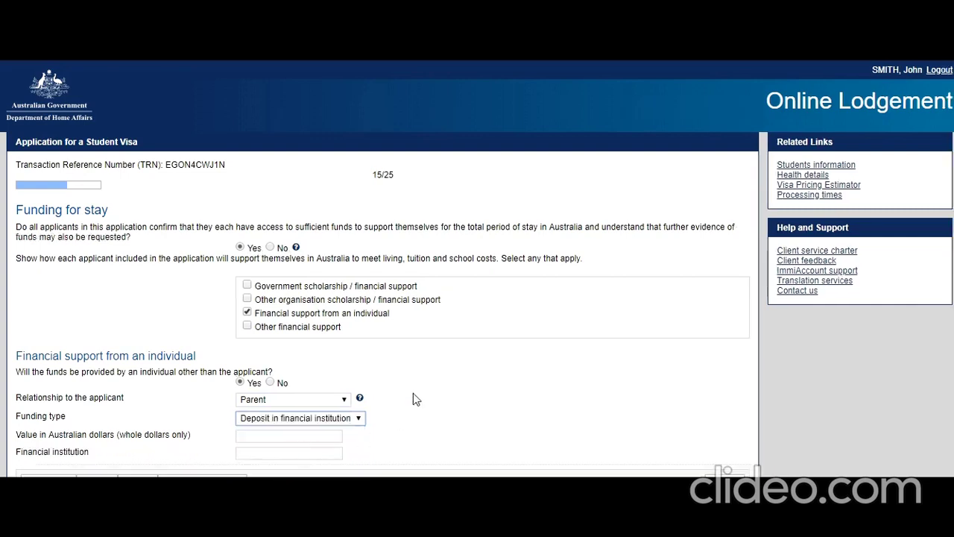
# Step: Enter 90000 AUD held at Commonwealth bank of Australia and continue to Health insurance
pyautogui.scroll(-1, 413, 393)
pyautogui.click(298, 425)
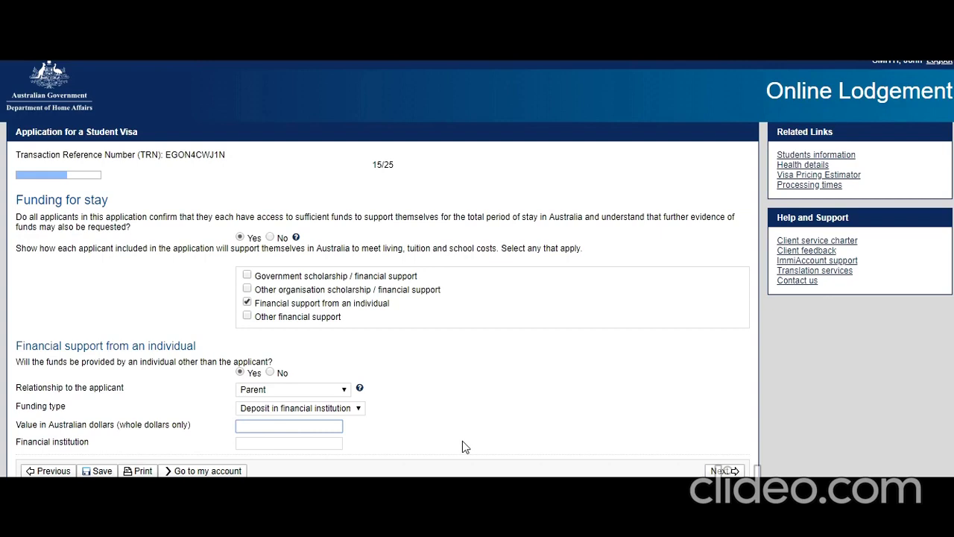
pyautogui.write('000')
pyautogui.press('BackSpace')
pyautogui.press('BackSpace')
pyautogui.press('BackSpace')
pyautogui.press('BackSpace')
pyautogui.press('BackSpace')
pyautogui.write('90000')
pyautogui.click(289, 444)
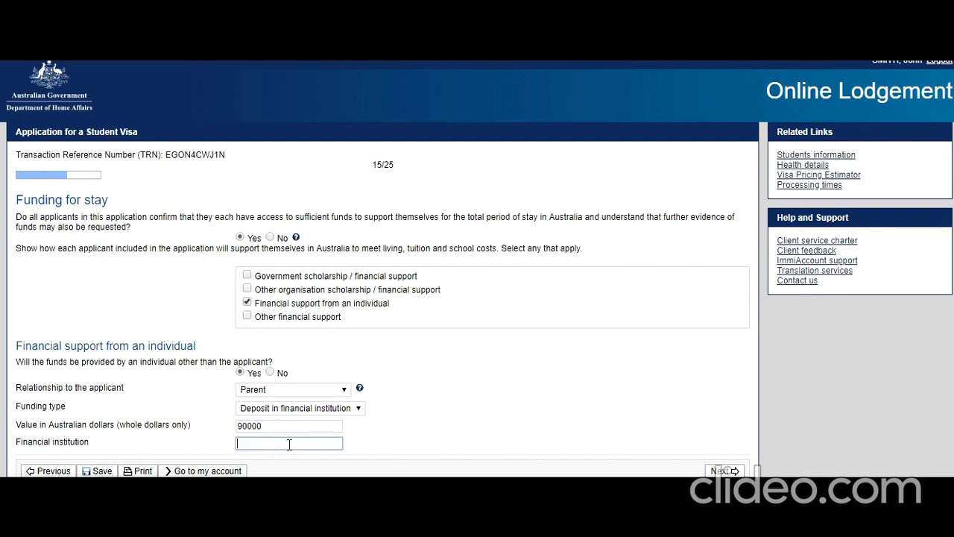
pyautogui.write('Comm')
pyautogui.write('onwealth')
pyautogui.write(' bank')
pyautogui.write(' of Australia')
pyautogui.click(701, 472)
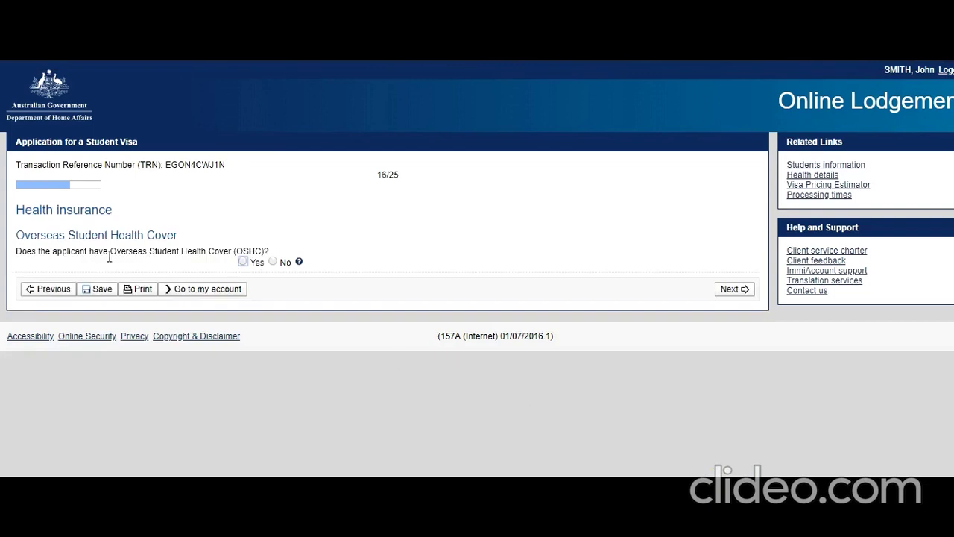
# Step: Confirm Overseas Student Health Cover arranged by the provider with BUPA Australia, starting 20 Oct 2019
pyautogui.click(243, 261)
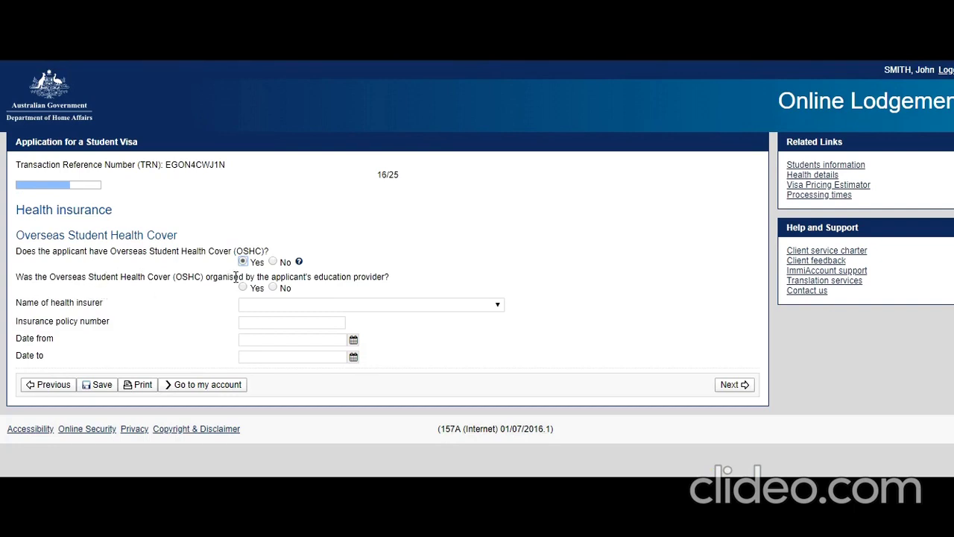
pyautogui.click(272, 288)
pyautogui.click(243, 288)
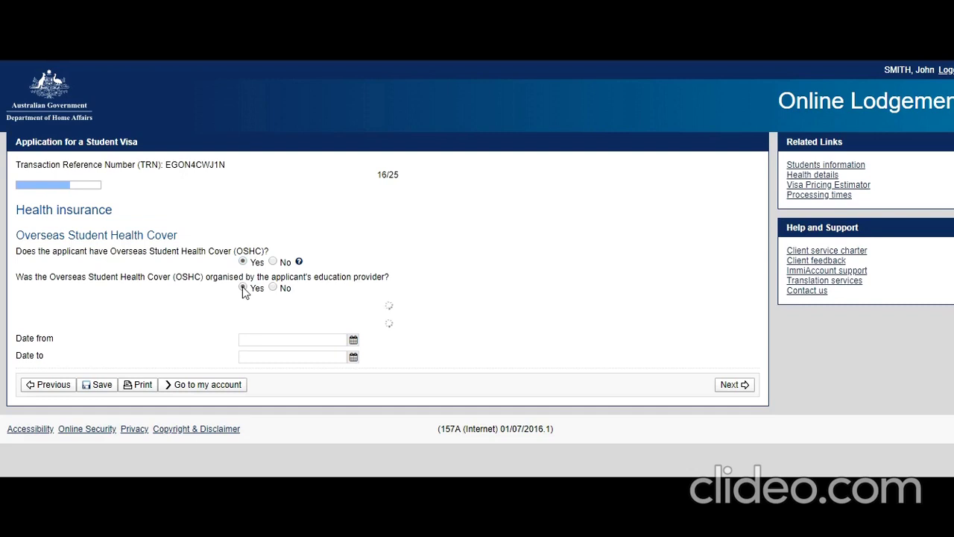
pyautogui.click(409, 304)
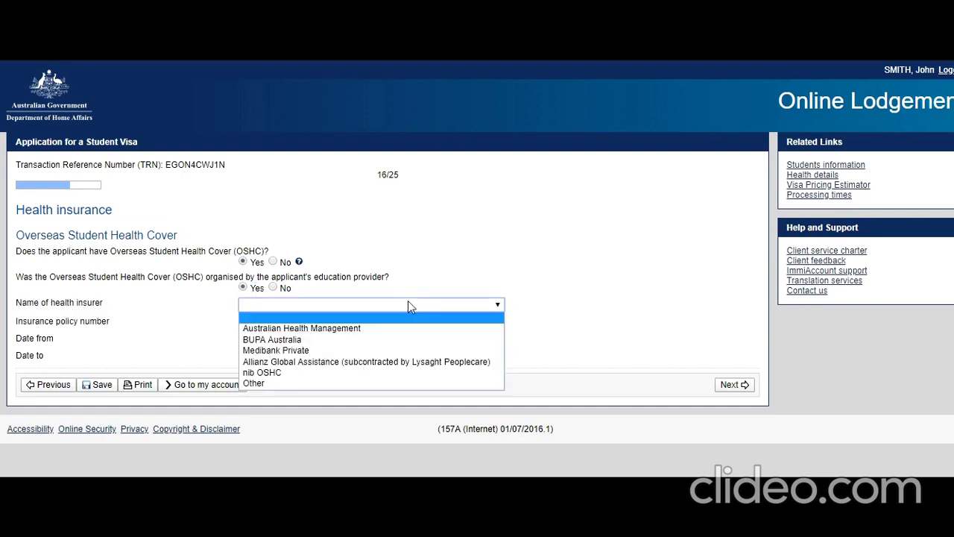
pyautogui.click(374, 342)
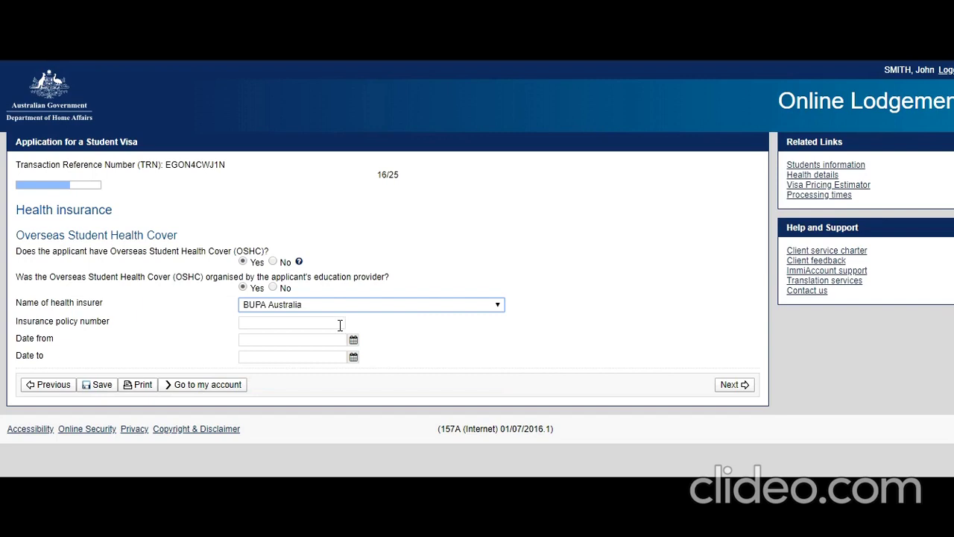
pyautogui.click(354, 340)
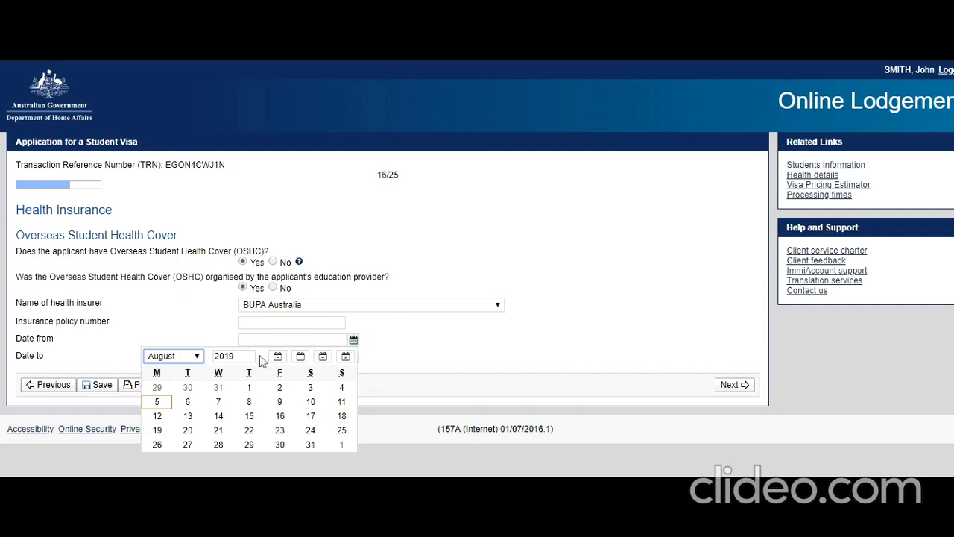
pyautogui.click(198, 357)
pyautogui.click(184, 468)
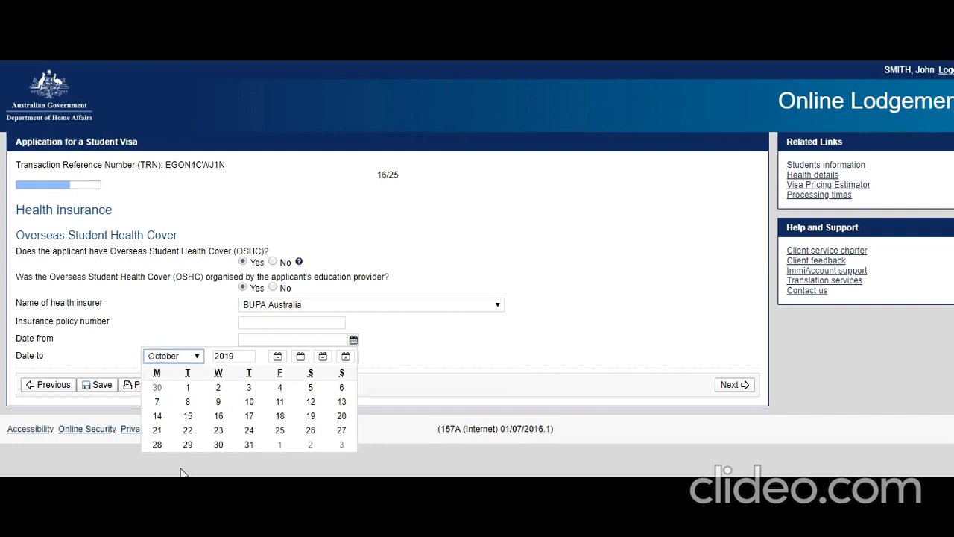
pyautogui.click(340, 416)
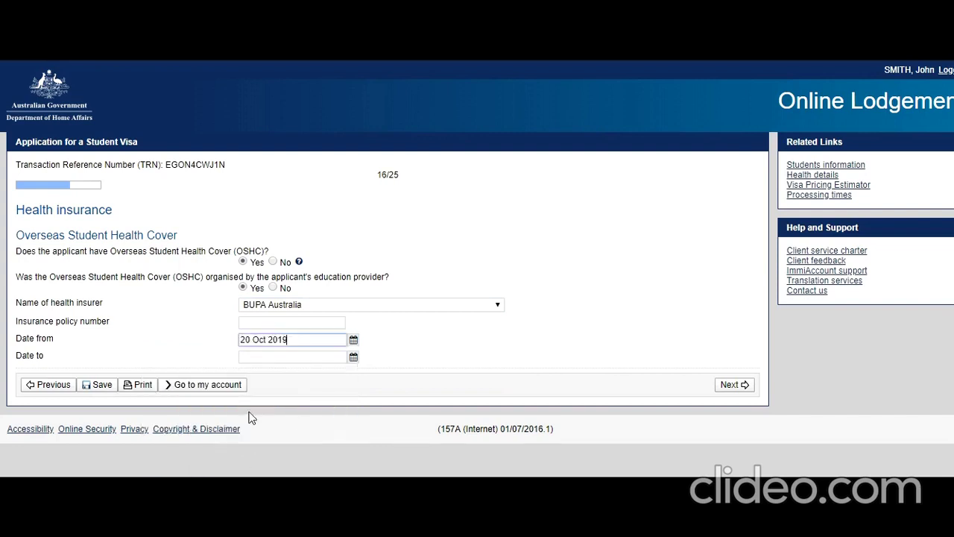
# Step: Set the cover end date to 31 Oct 2021 and continue to the Education page
pyautogui.click(355, 357)
pyautogui.moveTo(240, 373); pyautogui.dragTo(224, 373)
pyautogui.write('21')
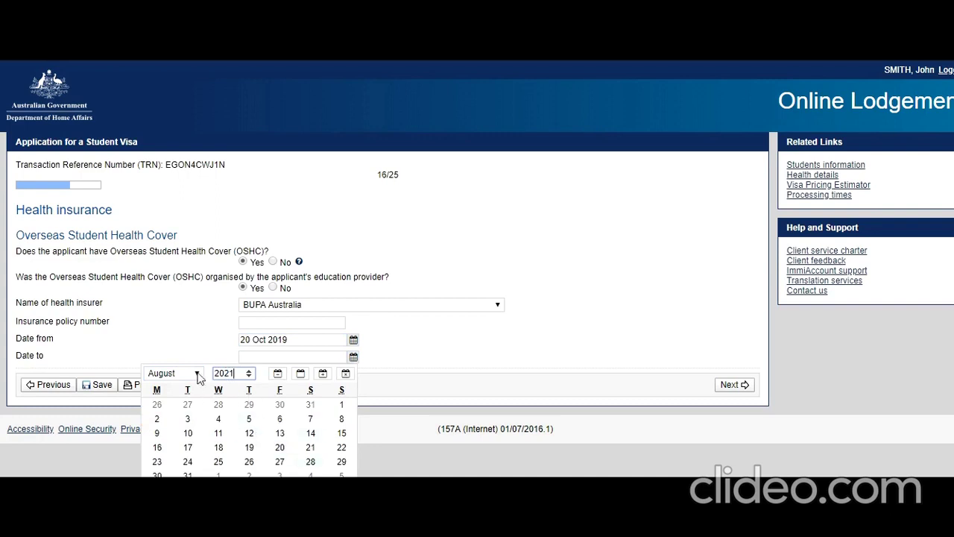
pyautogui.click(198, 376)
pyautogui.click(168, 485)
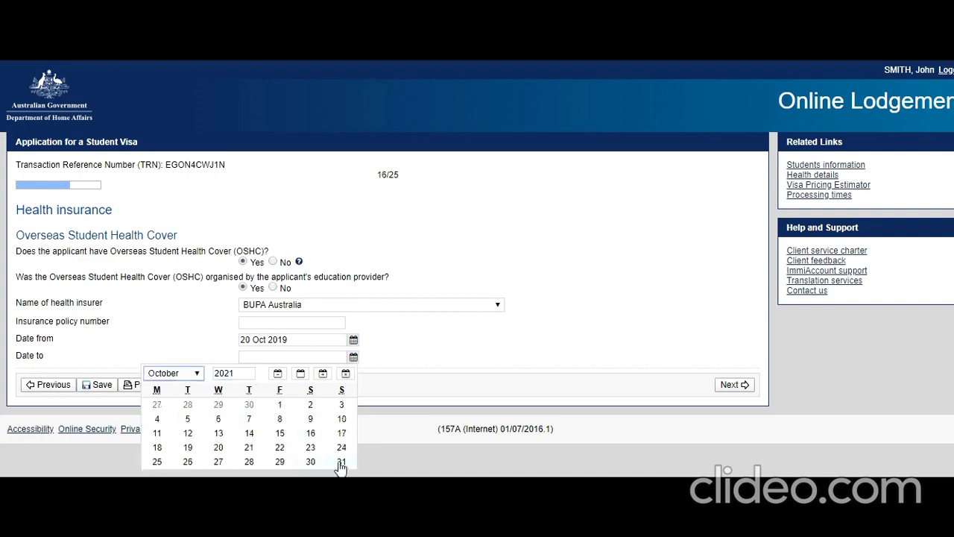
pyautogui.click(340, 464)
pyautogui.click(717, 388)
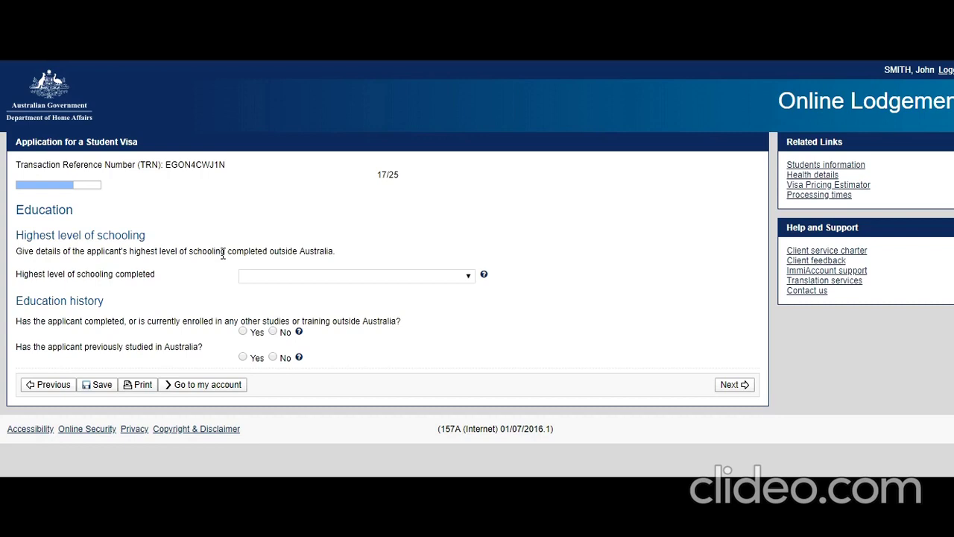
# Step: Record a Bachelor degree in Business Administration from Delhi Business School, INDIA
pyautogui.click(286, 279)
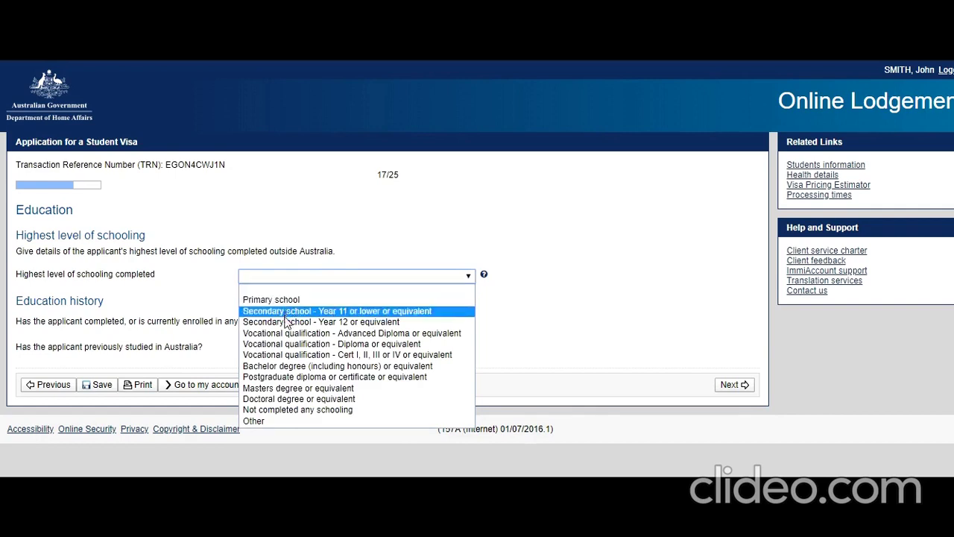
pyautogui.click(290, 366)
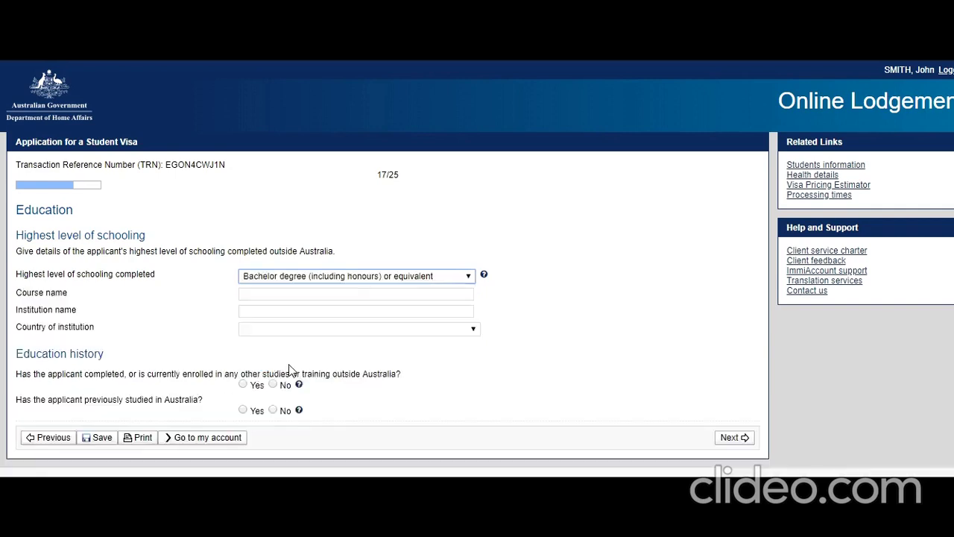
pyautogui.click(298, 293)
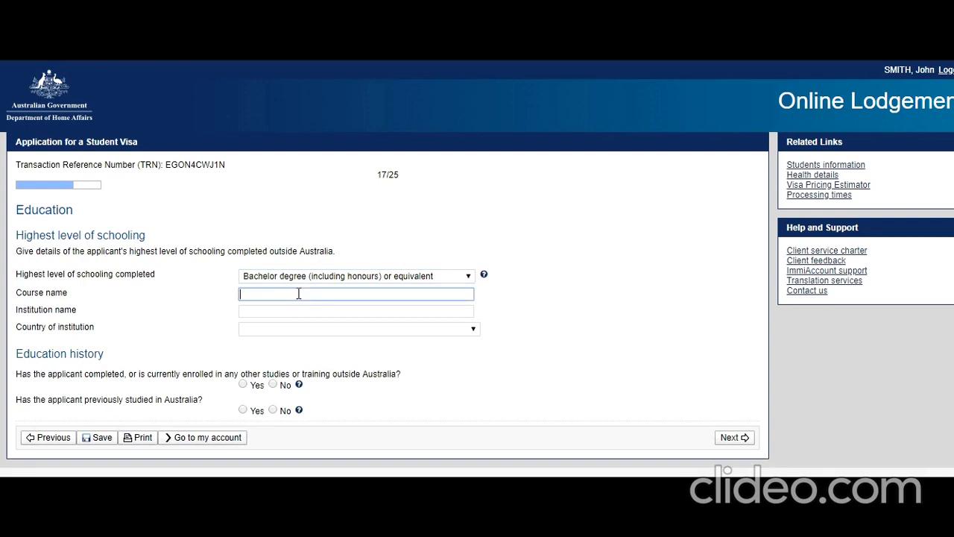
pyautogui.write('Bachelors of Business Administration')
pyautogui.press('Tab')
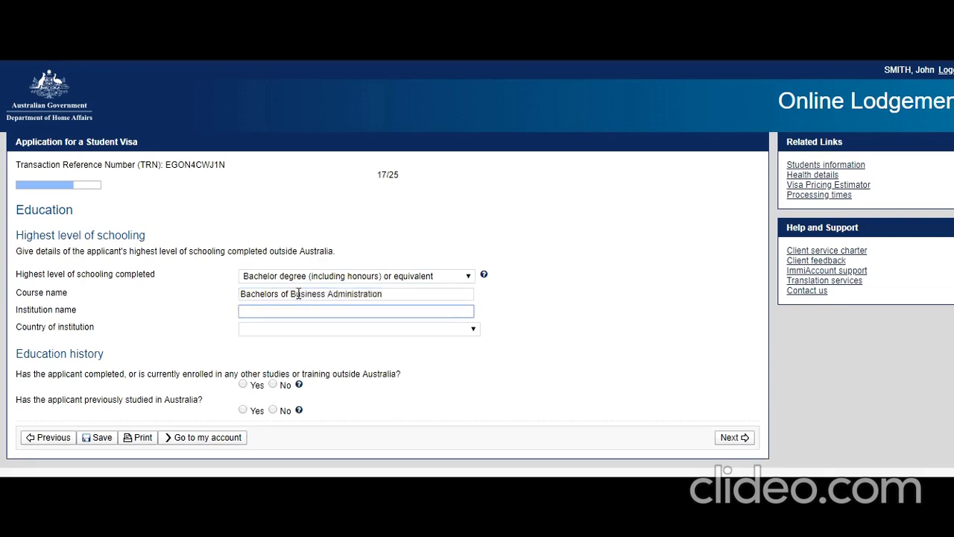
pyautogui.write('Delhi Business School')
pyautogui.press('Tab')
pyautogui.write('in')
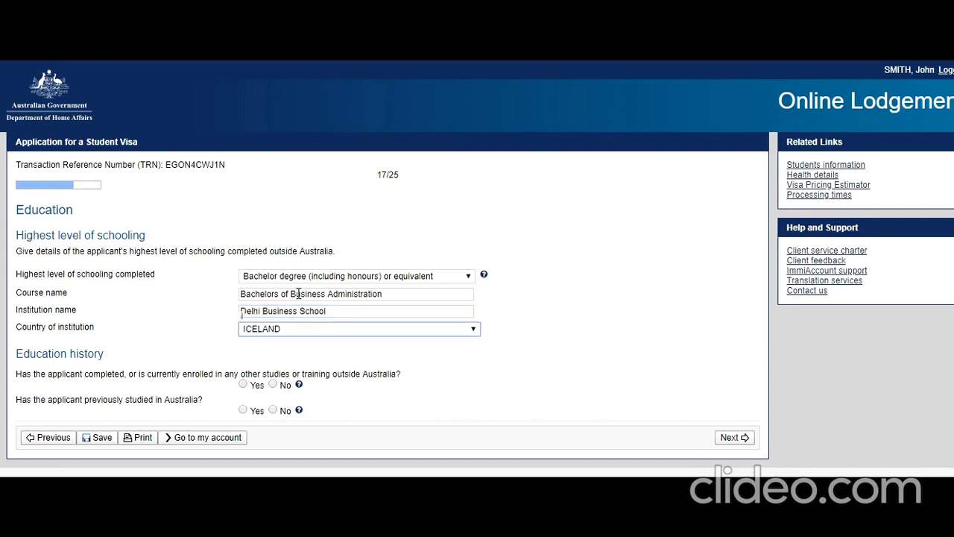
pyautogui.click(398, 420)
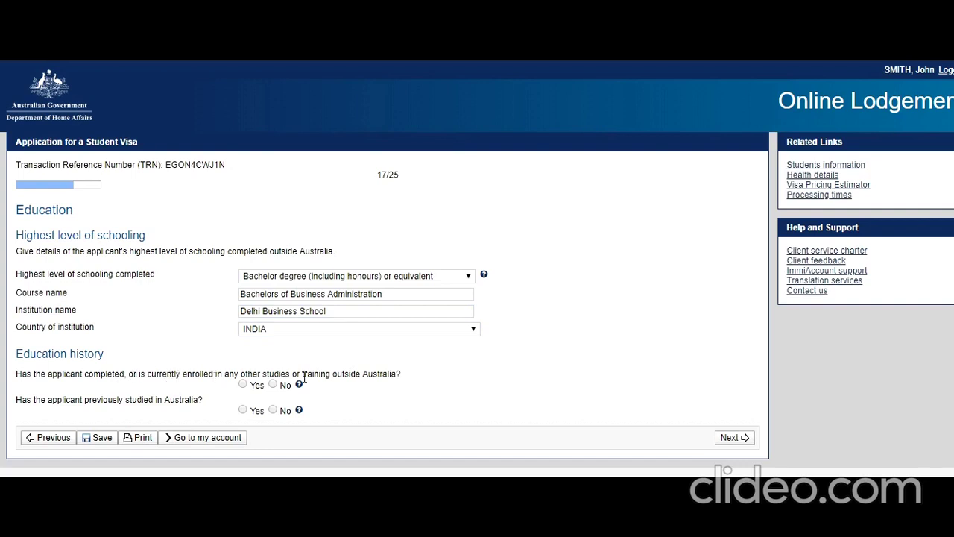
# Step: Answer No to other and Australian studies and to a job offer, then add an employment entry
pyautogui.click(274, 385)
pyautogui.click(273, 410)
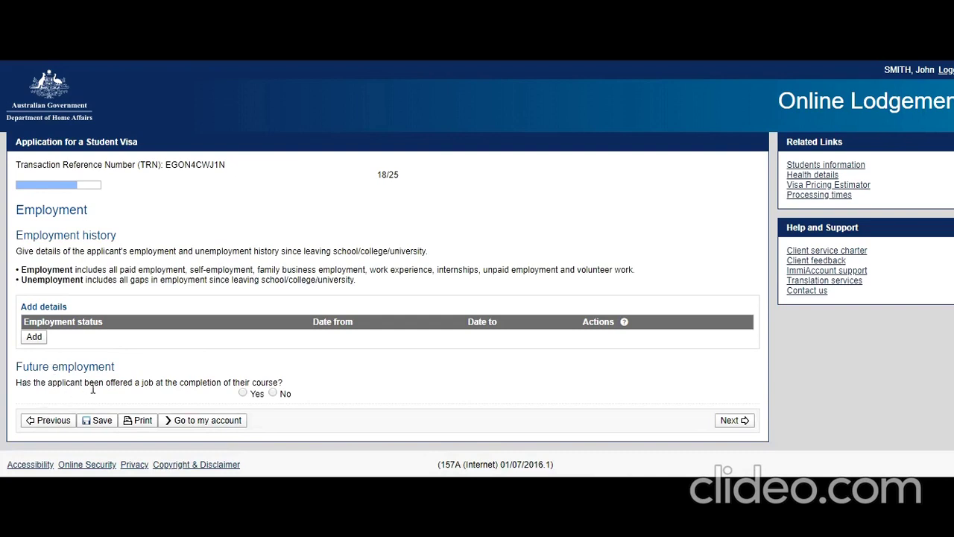
pyautogui.click(273, 392)
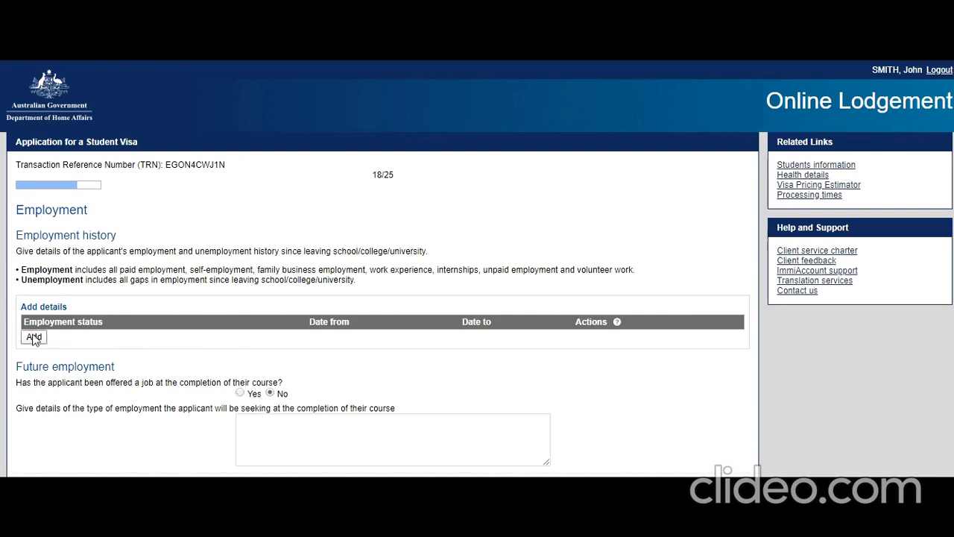
pyautogui.click(59, 339)
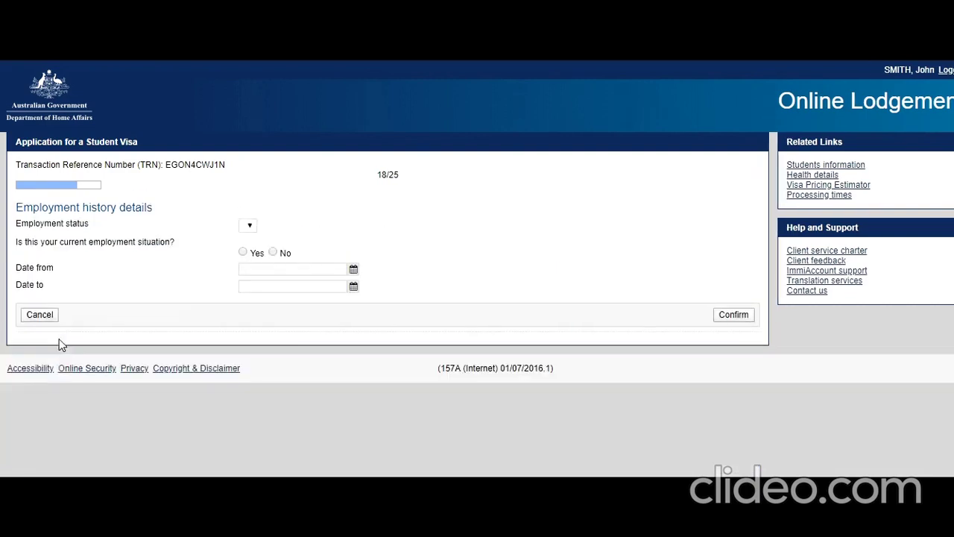
# Step: Set the employment as current Self employed at organisation 'Smith Exporters'
pyautogui.click(293, 224)
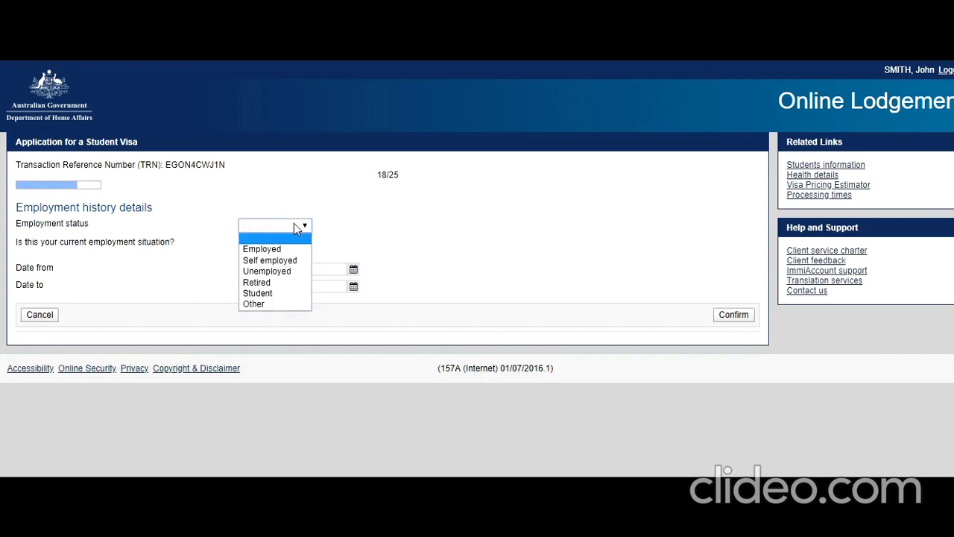
pyautogui.click(276, 261)
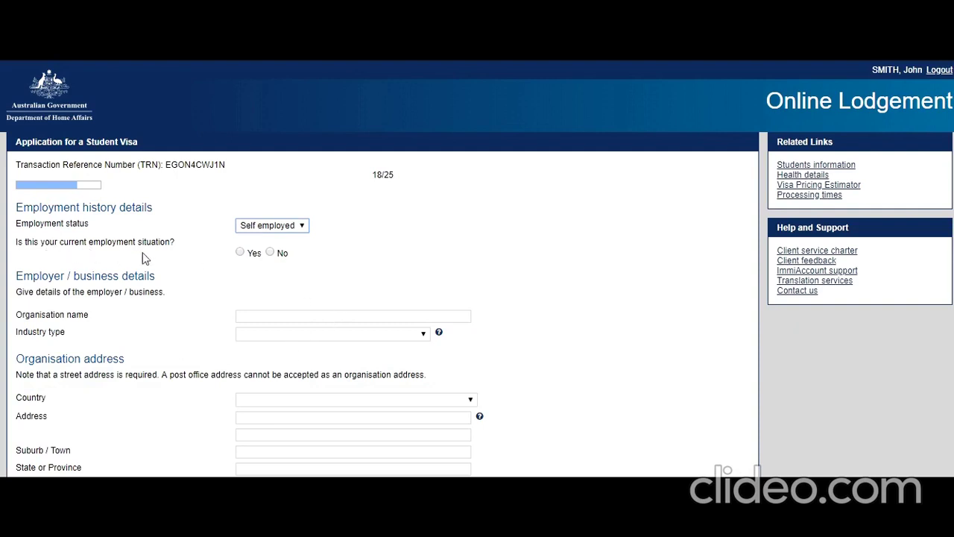
pyautogui.click(240, 251)
pyautogui.scroll(-1, 284, 313)
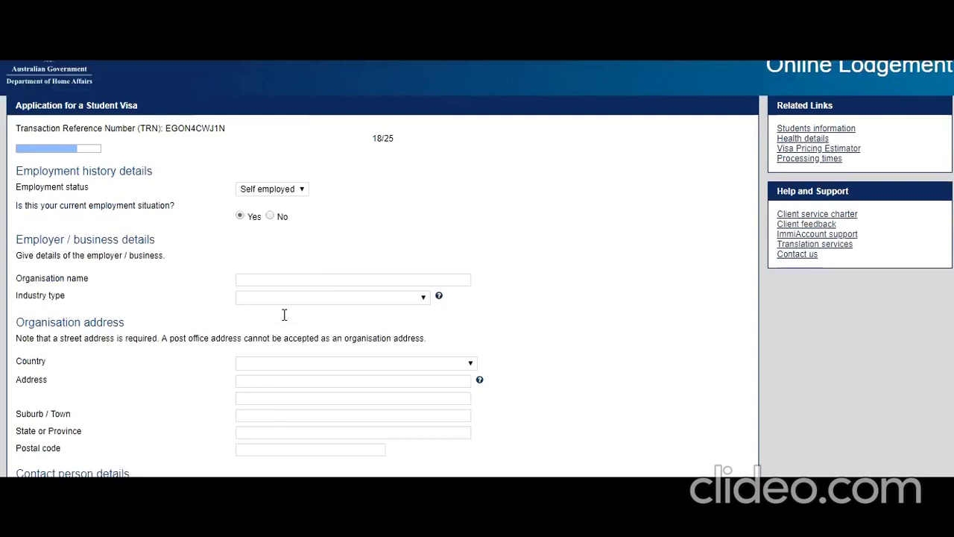
pyautogui.click(276, 250)
pyautogui.write('Smith')
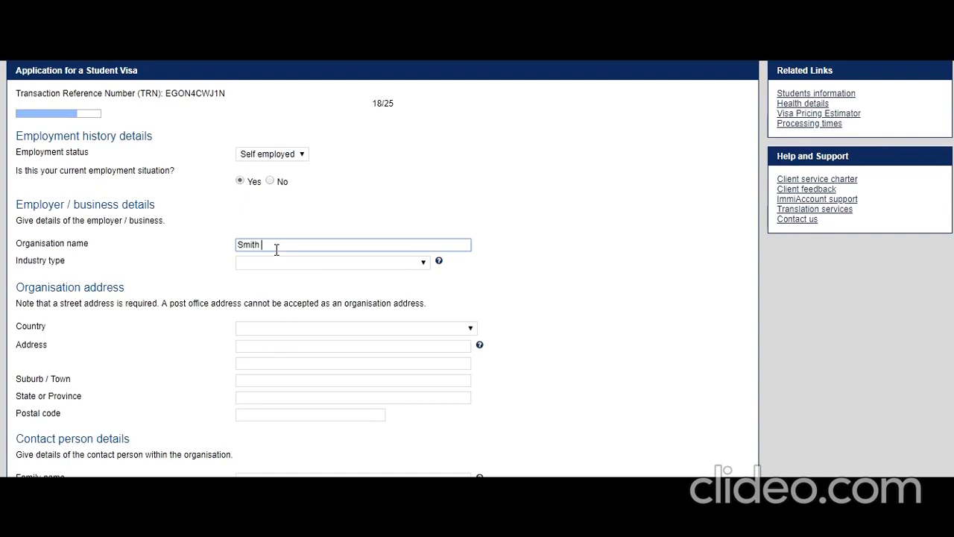
pyautogui.write('EXporter')
pyautogui.press('BackSpace')
pyautogui.press('BackSpace')
pyautogui.press('BackSpace')
pyautogui.press('BackSpace')
pyautogui.press('BackSpace')
pyautogui.press('BackSpace')
pyautogui.write('xporters')
# Step: Choose Other Services as the industry and INDIA as the organisation's country
pyautogui.click(273, 264)
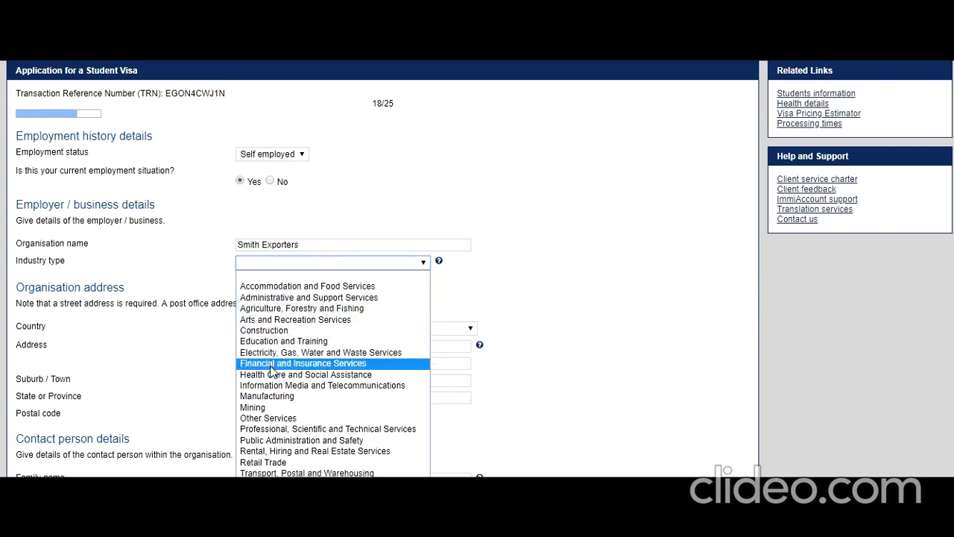
pyautogui.click(273, 420)
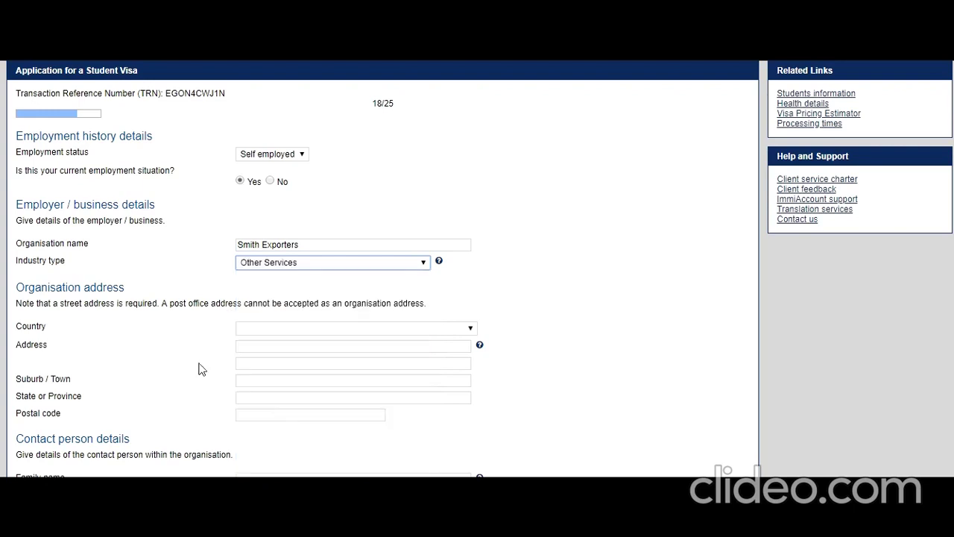
pyautogui.click(320, 329)
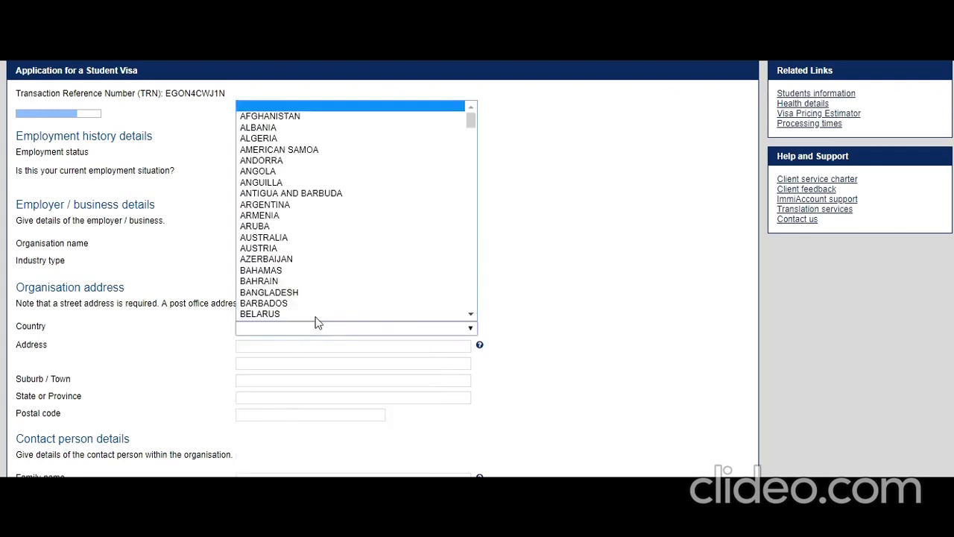
pyautogui.write('ii')
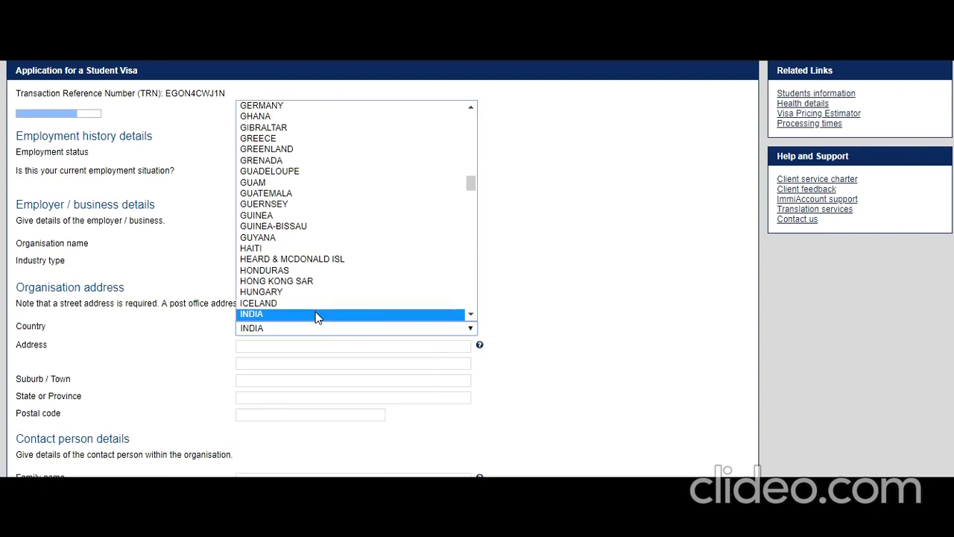
pyautogui.click(316, 316)
# Step: Enter the organisation's street address, suburb, state DELHI and postal code
pyautogui.click(276, 349)
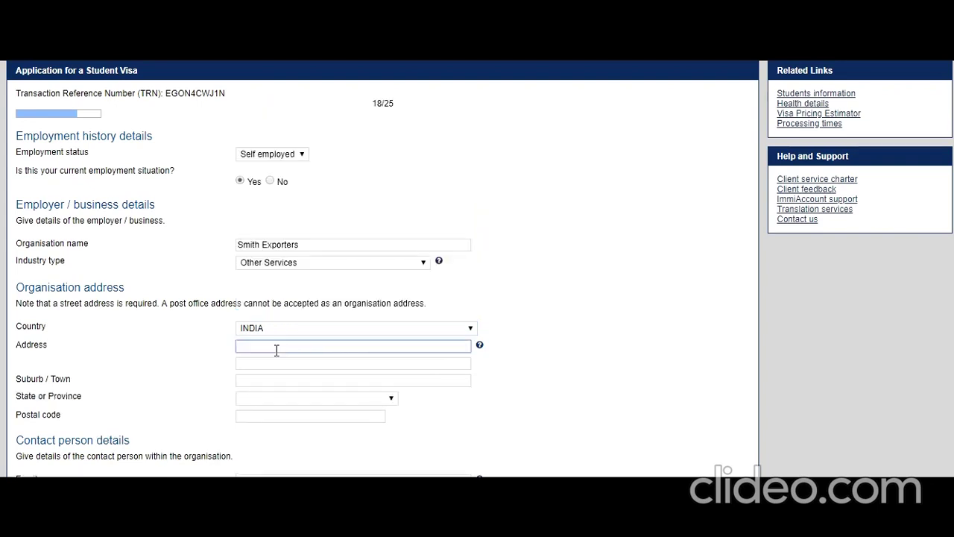
pyautogui.write('10 New Delhi ST')
pyautogui.click(560, 424)
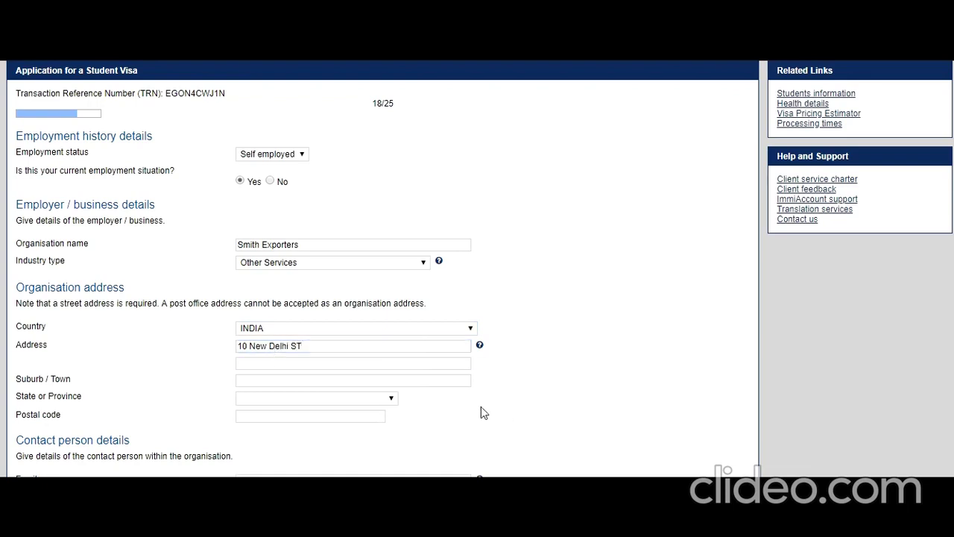
pyautogui.click(365, 379)
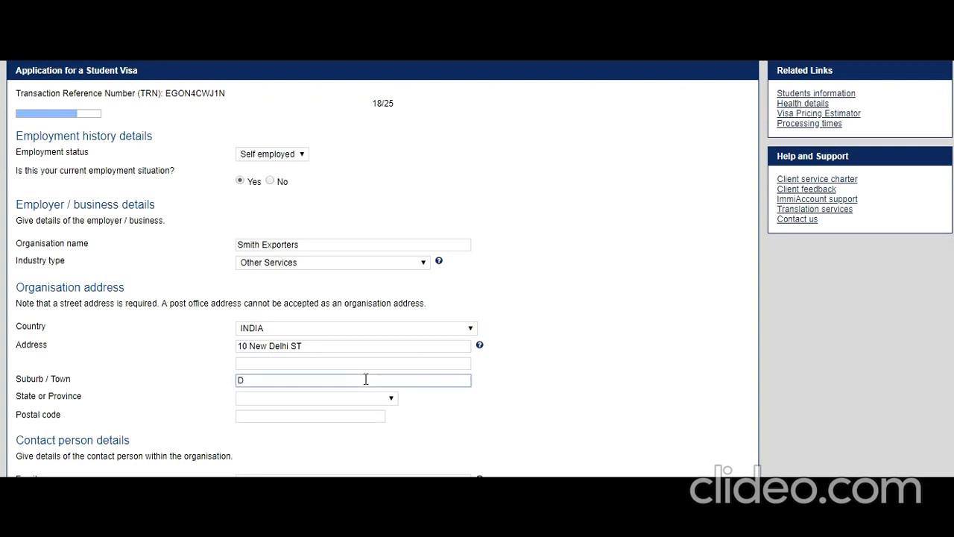
pyautogui.write('Delhi')
pyautogui.click(391, 398)
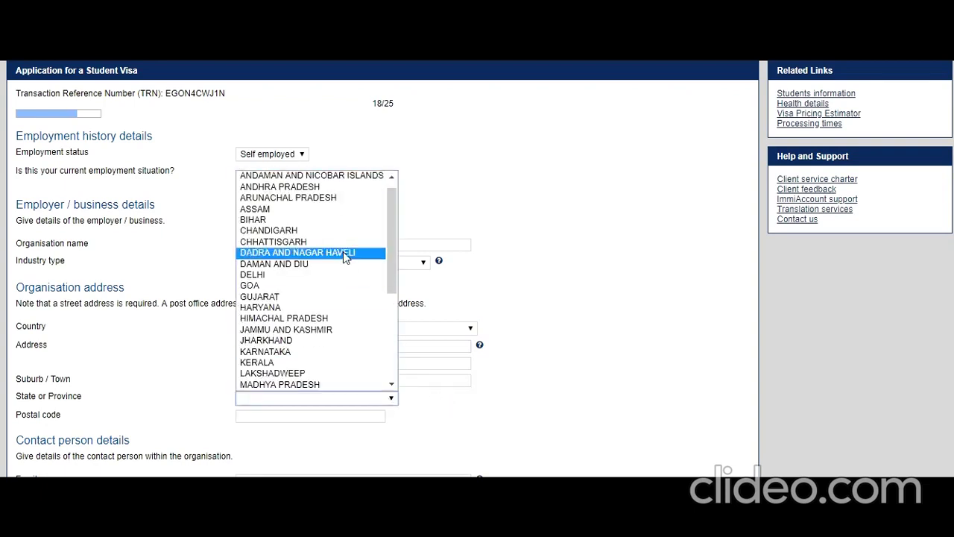
pyautogui.click(313, 277)
pyautogui.click(281, 415)
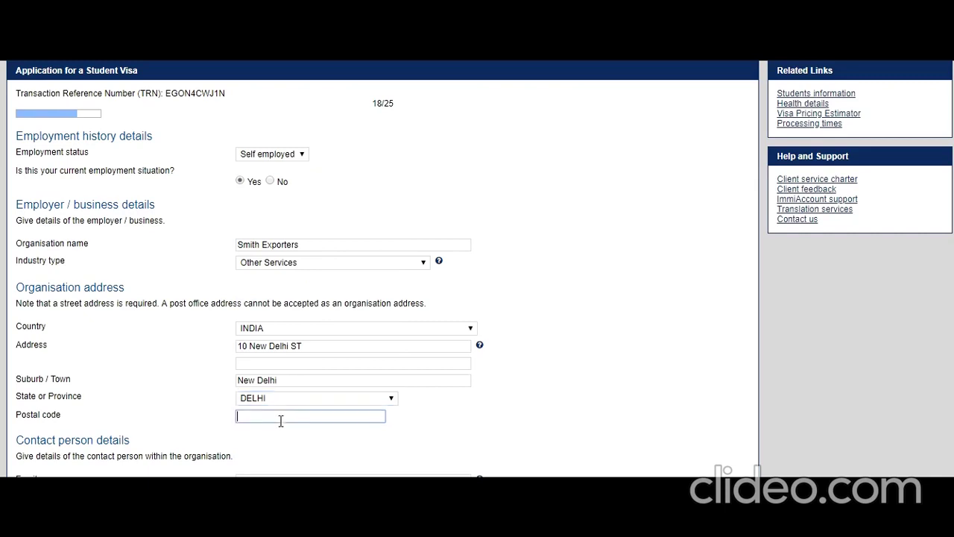
pyautogui.write('100100')
# Step: Fill in the contact person's family and given names, business phone and mobile number
pyautogui.scroll(-2, 274, 410)
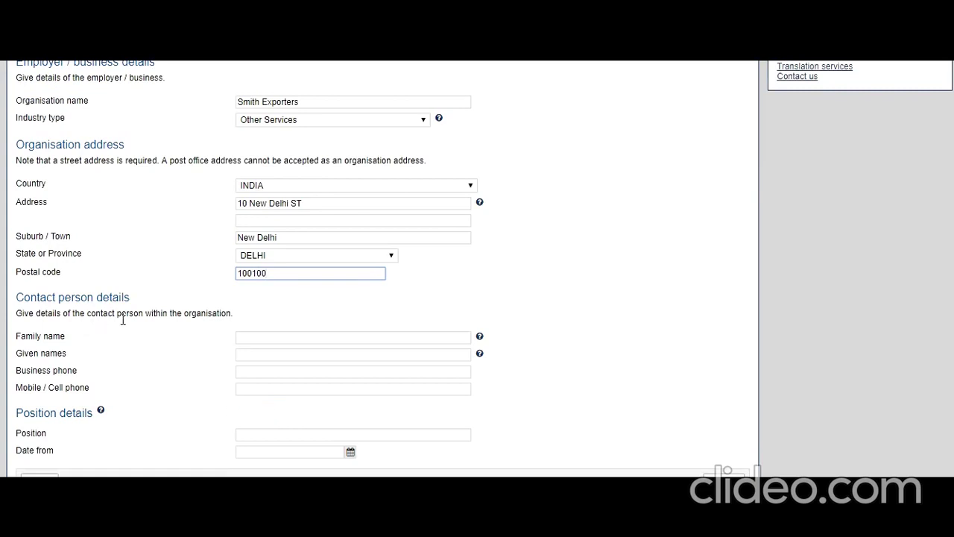
pyautogui.click(383, 342)
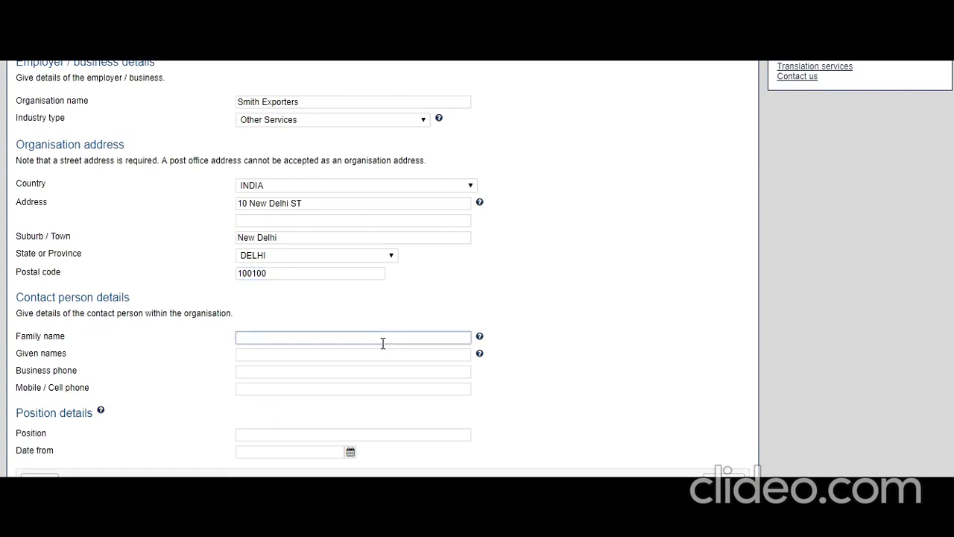
pyautogui.write('Smith')
pyautogui.press('Tab')
pyautogui.click(287, 356)
pyautogui.write('Shaun')
pyautogui.press('Tab')
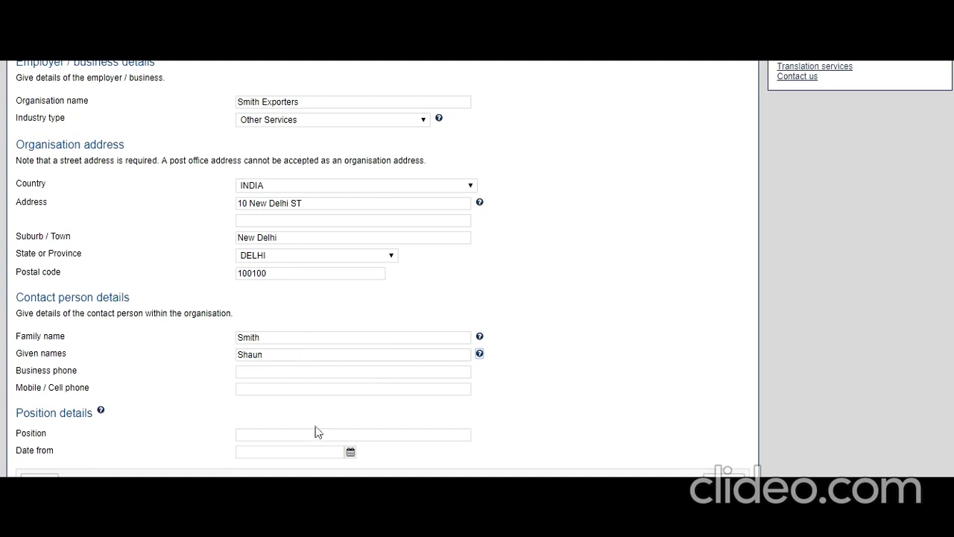
pyautogui.click(270, 371)
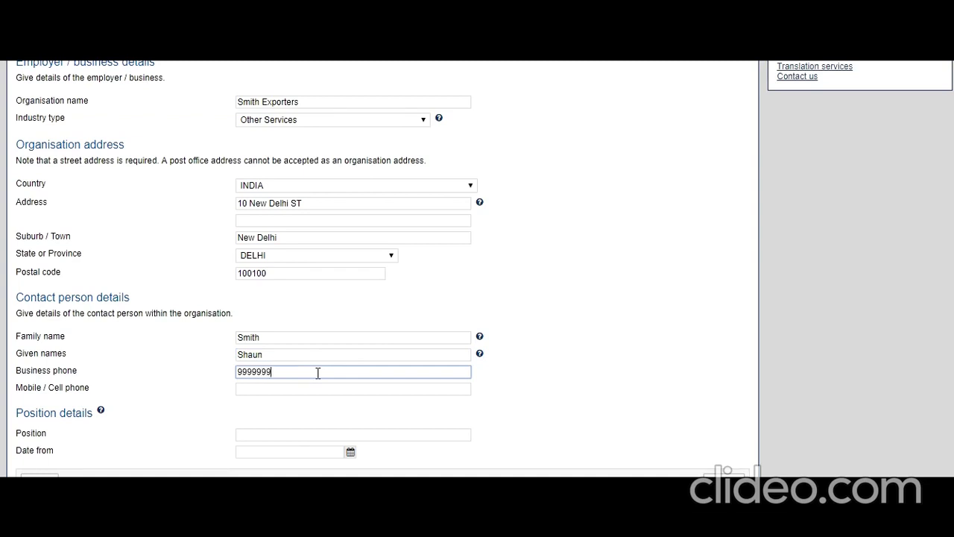
pyautogui.click(296, 390)
pyautogui.write('8888')
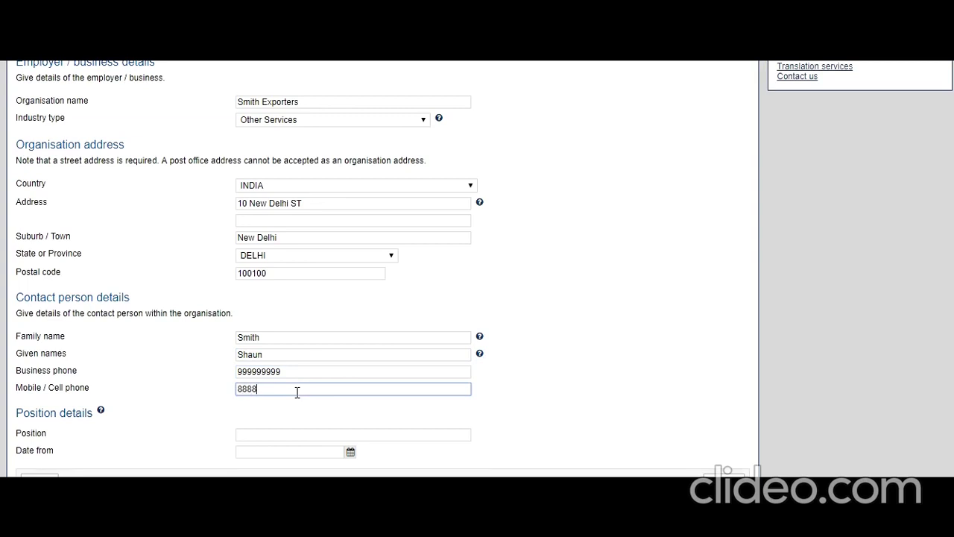
pyautogui.write('888888')
pyautogui.click(297, 372)
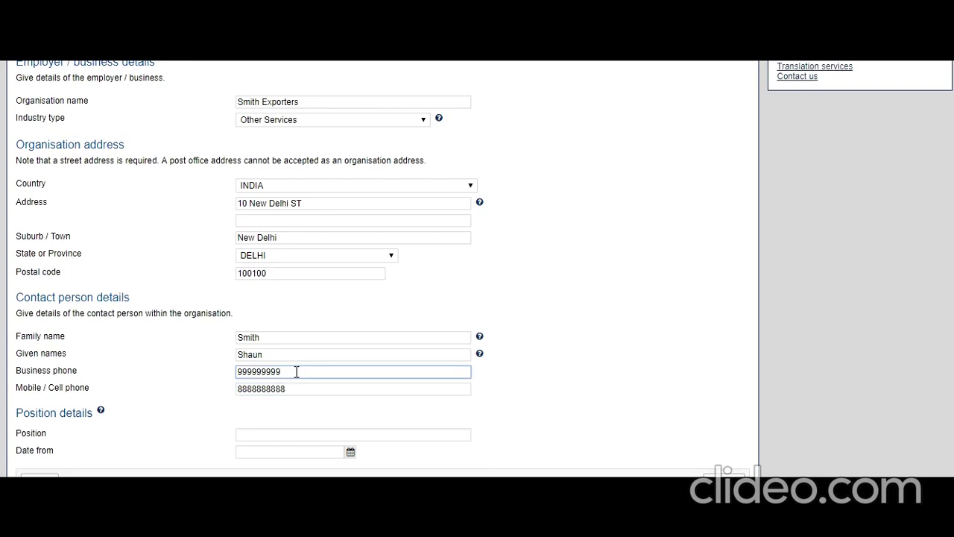
pyautogui.scroll(-1, 258, 407)
# Step: Enter position Manager with a start date of 1 July 2016 and save the entry
pyautogui.click(258, 415)
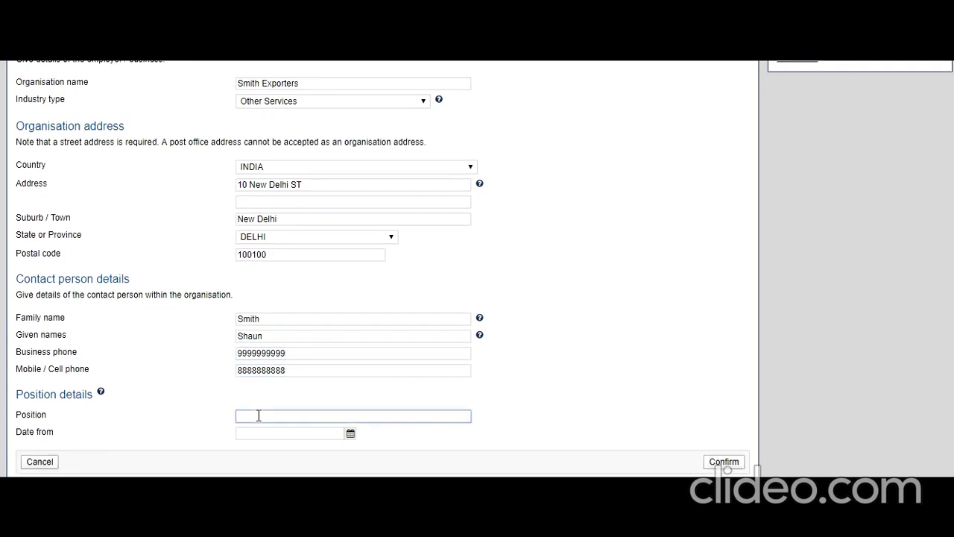
pyautogui.write('Manager')
pyautogui.click(350, 433)
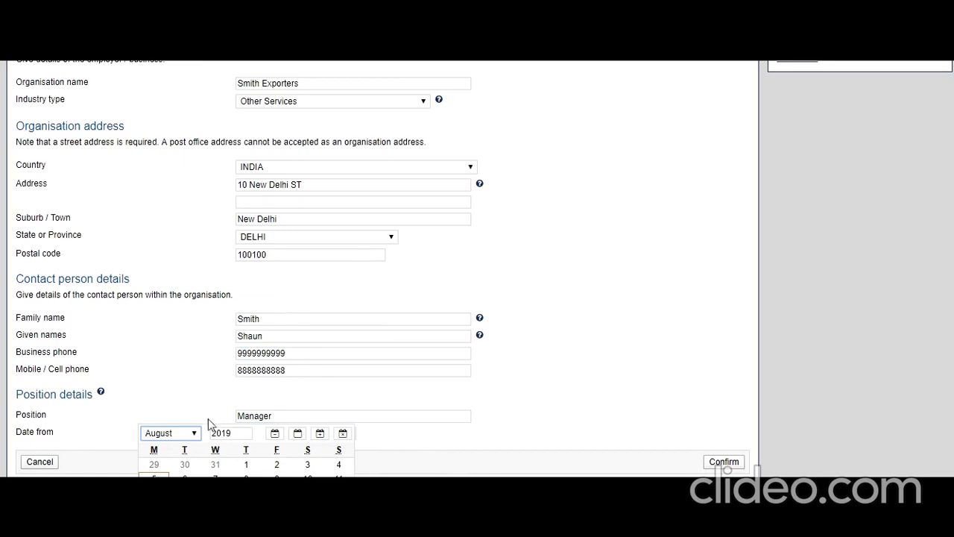
pyautogui.click(228, 435)
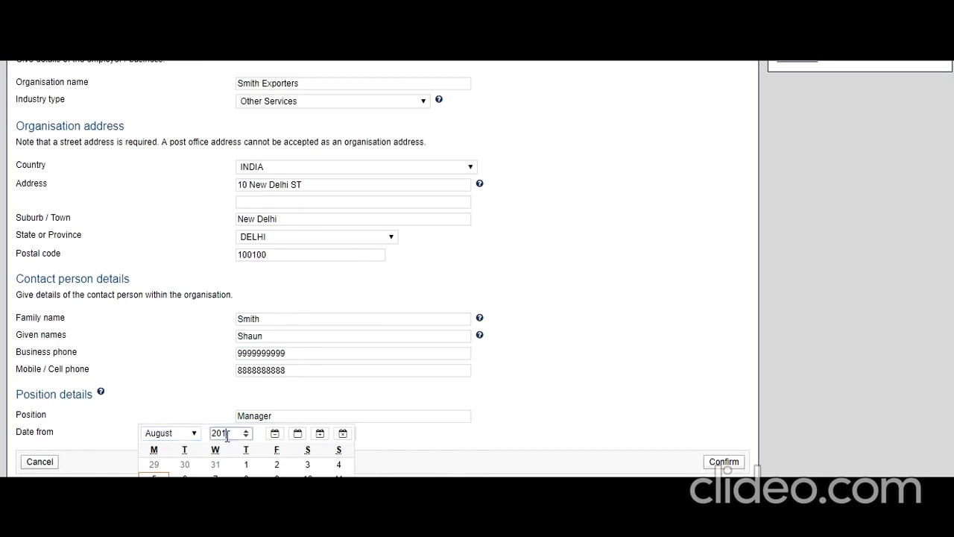
pyautogui.write('6')
pyautogui.click(187, 433)
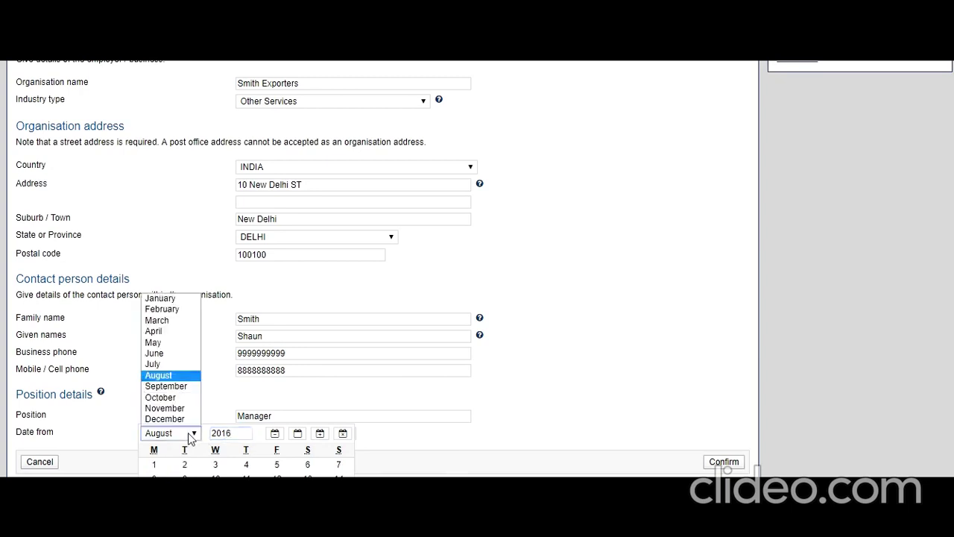
pyautogui.click(159, 365)
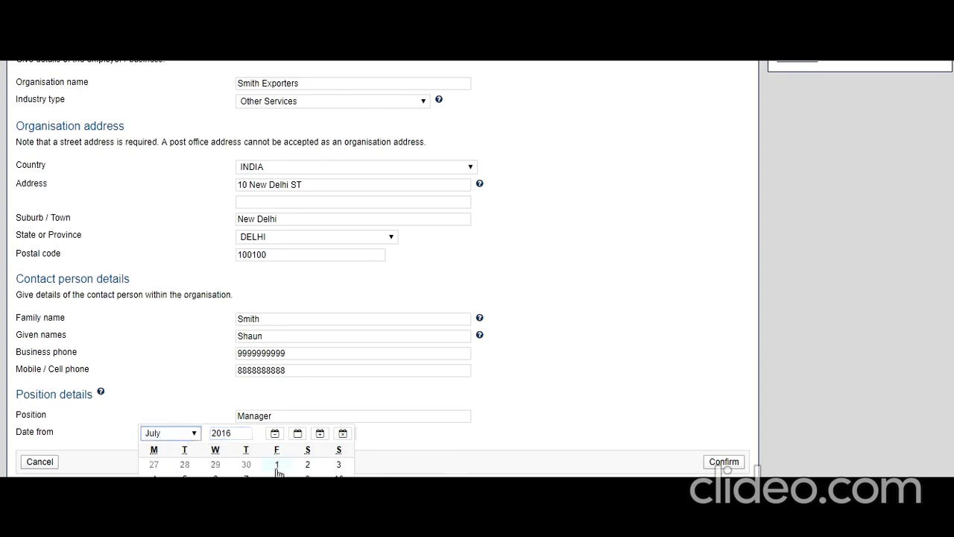
pyautogui.click(276, 470)
pyautogui.click(712, 471)
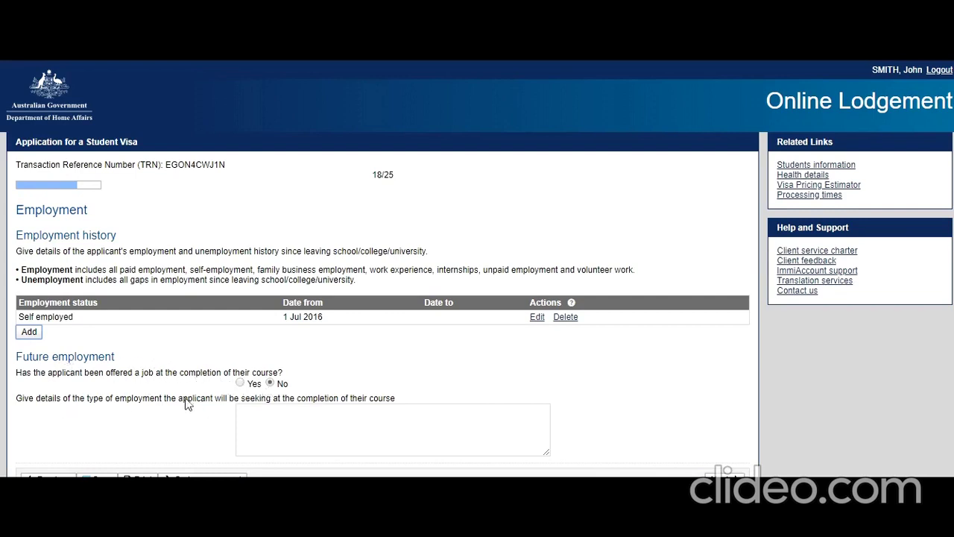
# Step: State future plans: going back to India to continue the family business
pyautogui.click(290, 427)
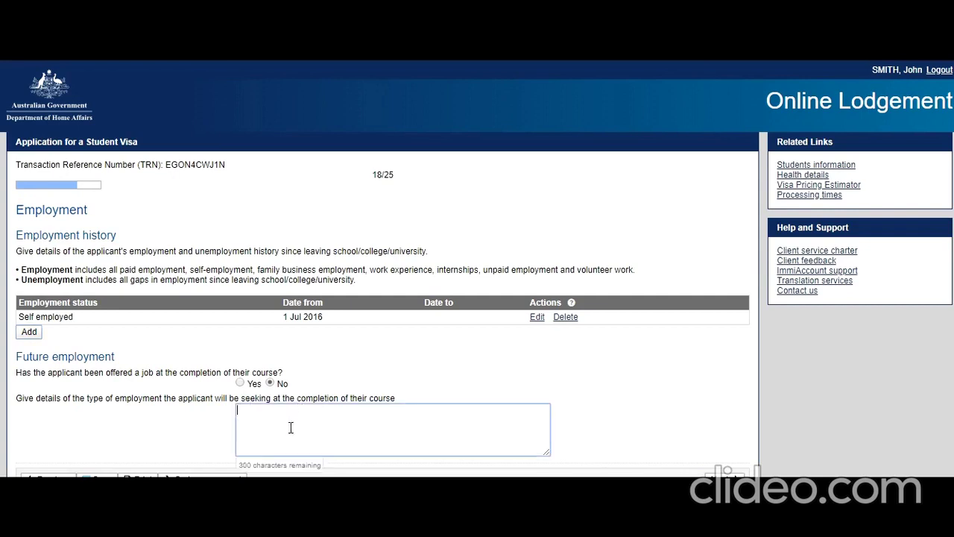
pyautogui.write('I will go back to Indian ar')
pyautogui.press('BackSpace')
pyautogui.press('BackSpace')
pyautogui.press('BackSpace')
pyautogui.write('and will continue the family business')
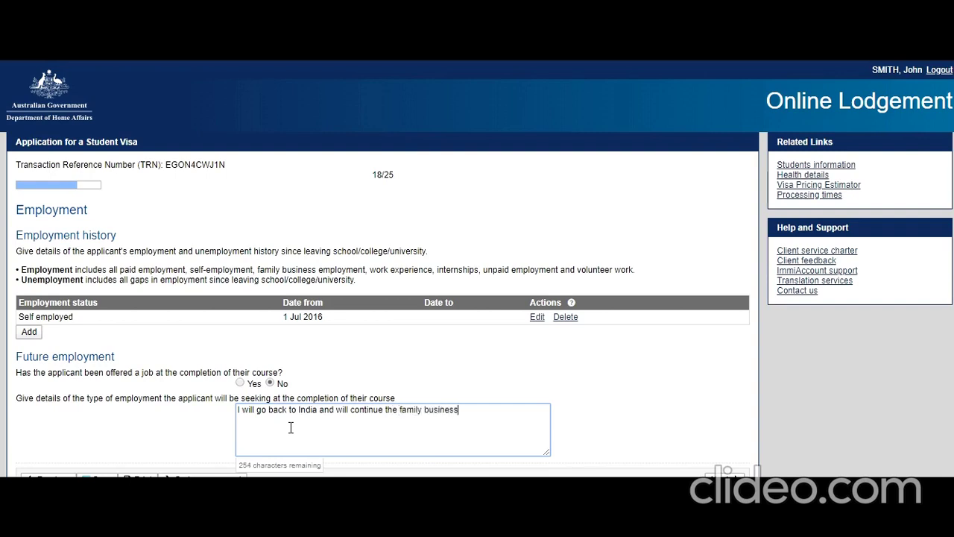
pyautogui.click(724, 478)
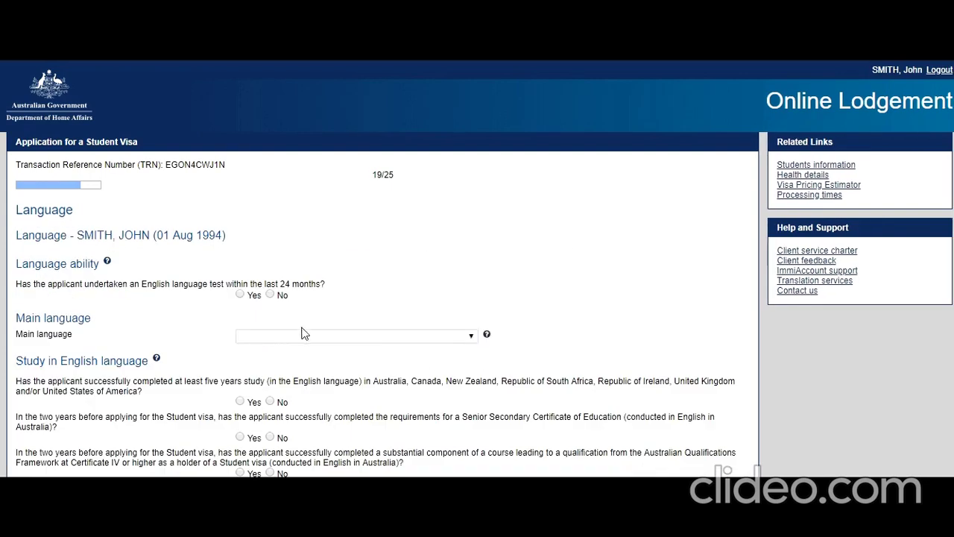
# Step: Answer Yes to an English test and record IELTS dated 04 May 2019
pyautogui.click(240, 295)
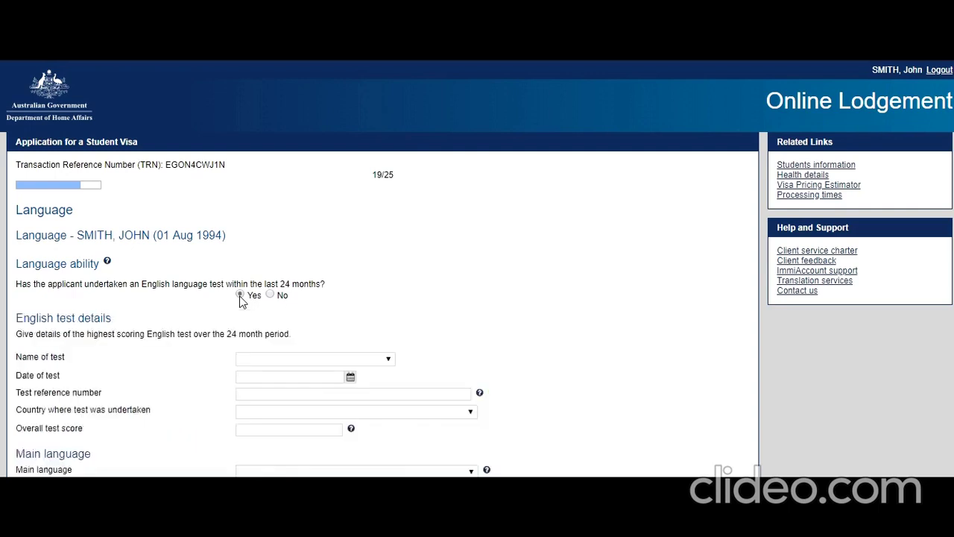
pyautogui.click(364, 358)
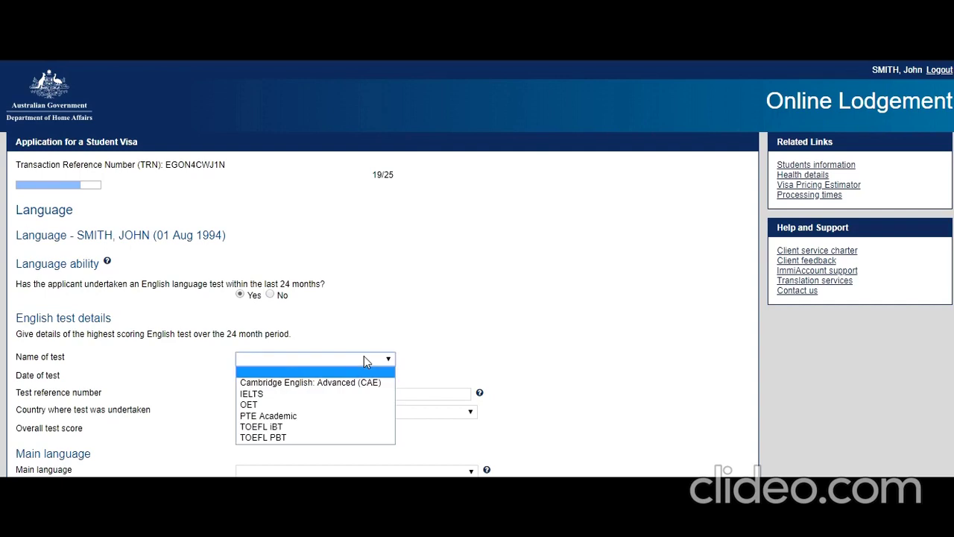
pyautogui.click(276, 392)
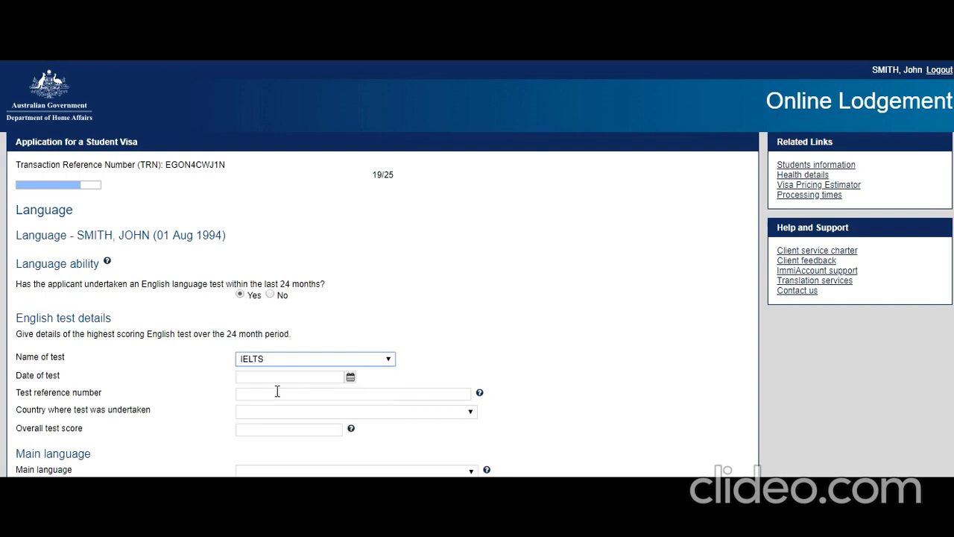
pyautogui.click(350, 377)
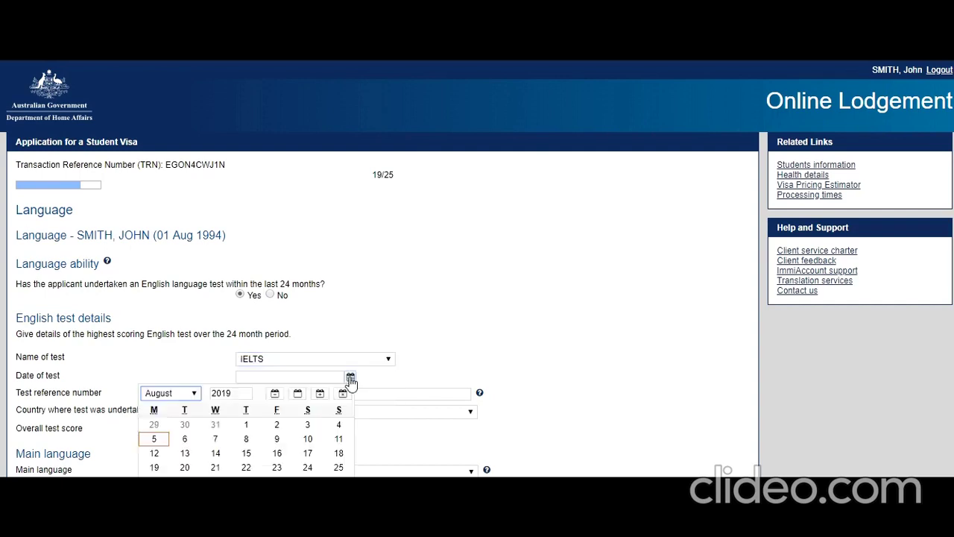
pyautogui.click(194, 392)
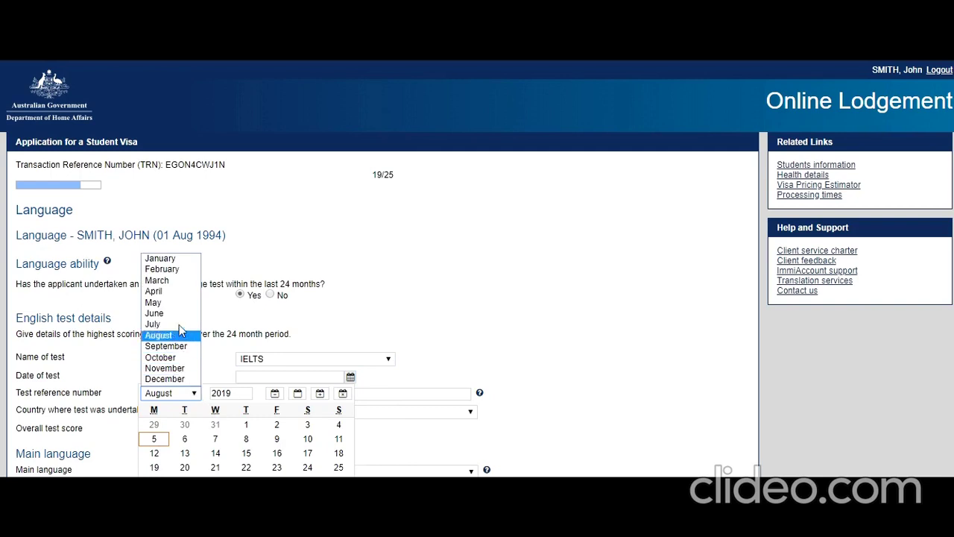
pyautogui.click(179, 303)
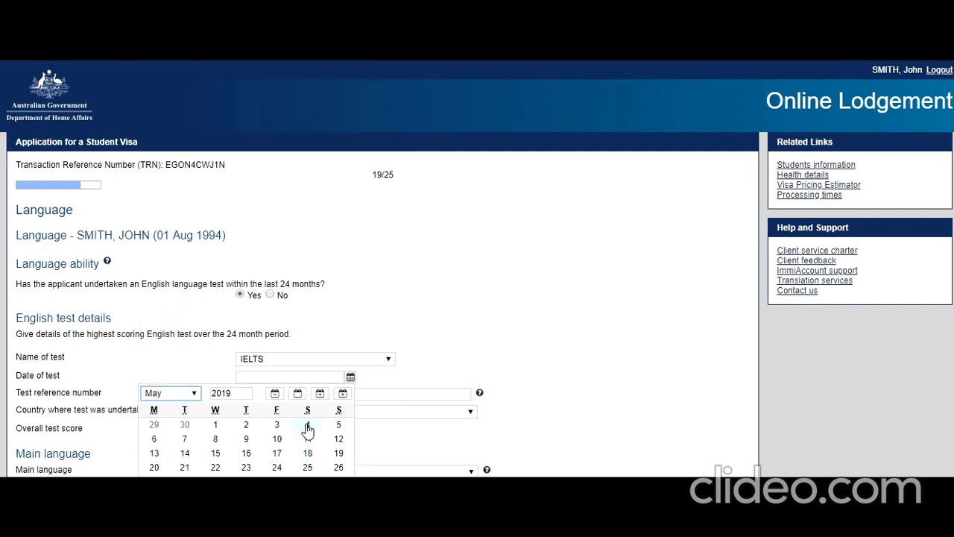
pyautogui.click(307, 426)
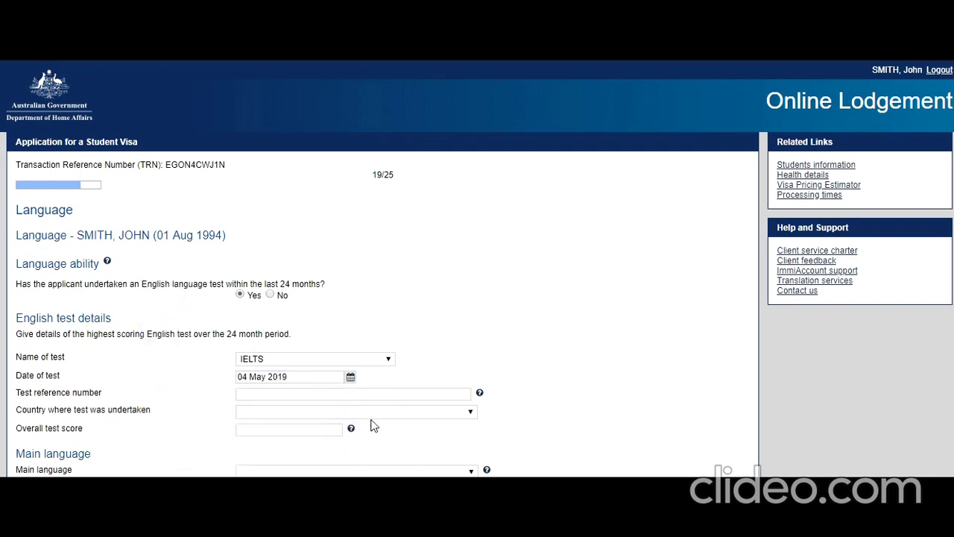
# Step: Select INDIA as the test country and move to the test reference number
pyautogui.click(373, 413)
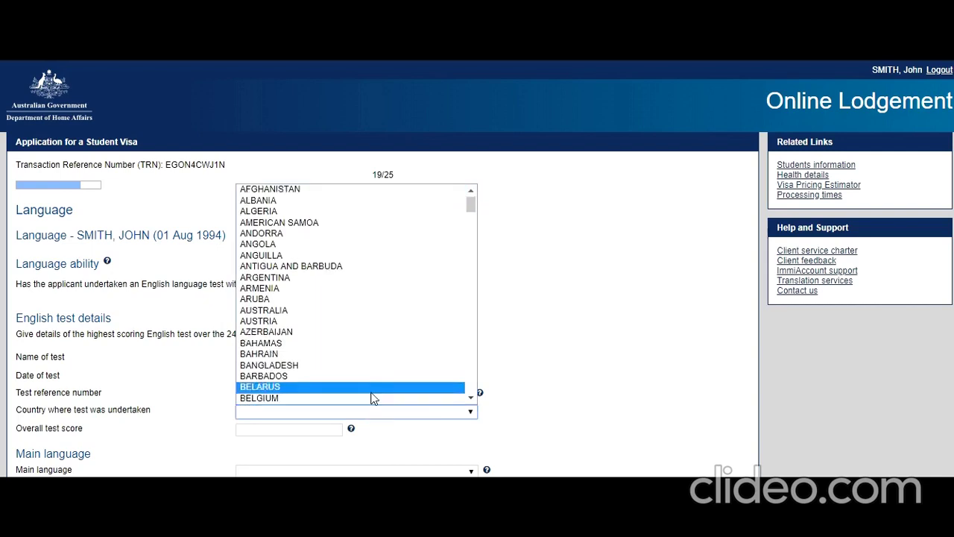
pyautogui.write('in')
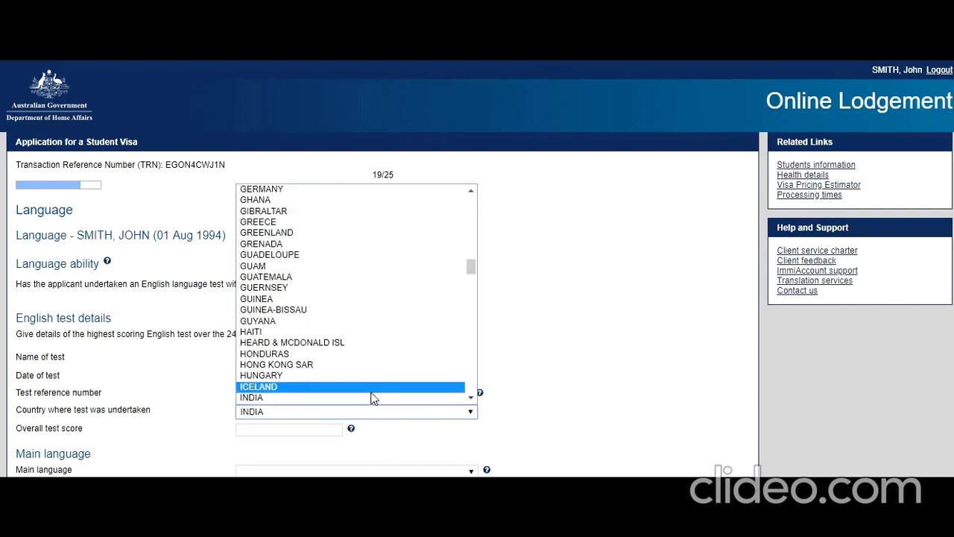
pyautogui.click(374, 397)
pyautogui.click(303, 395)
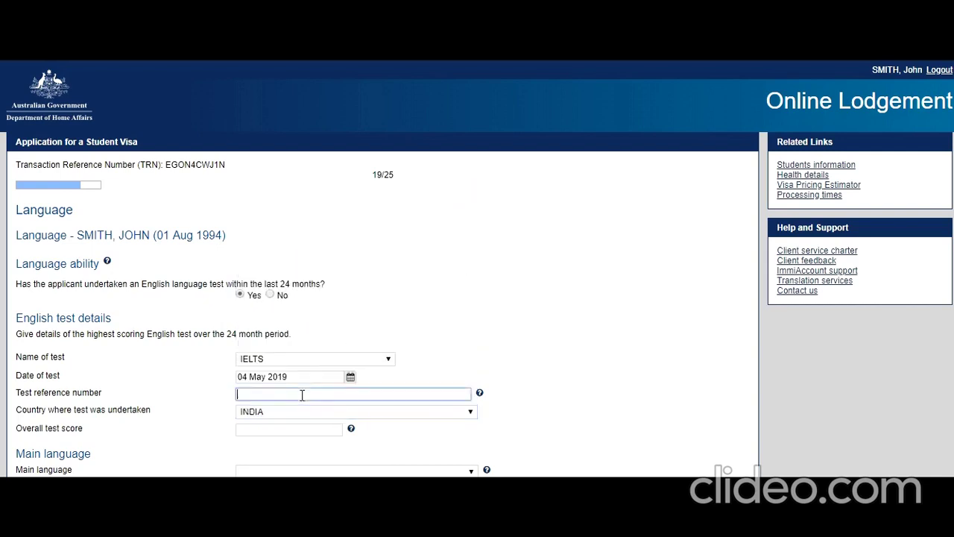
pyautogui.scroll(-2, 178, 333)
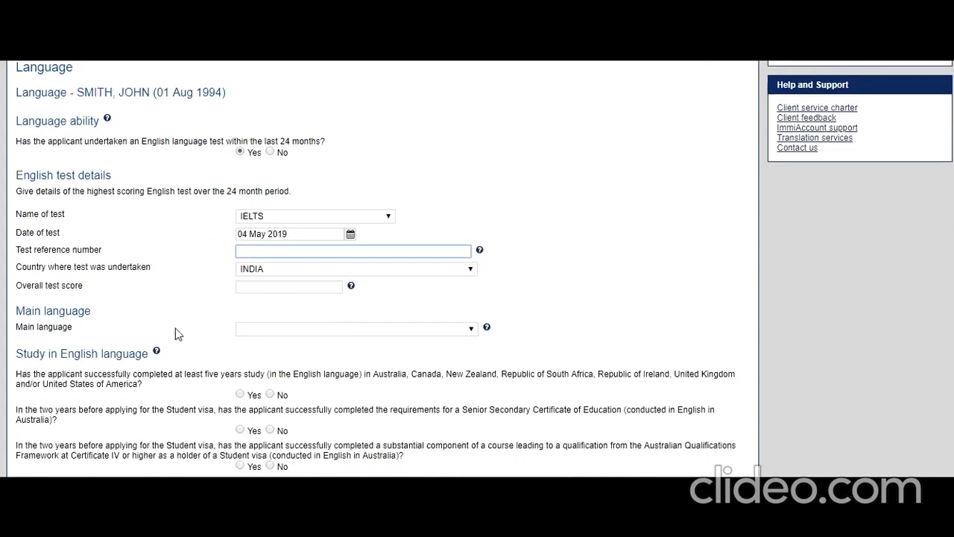
# Step: Enter an overall test score of 8 and set Hindi as the main language
pyautogui.click(322, 289)
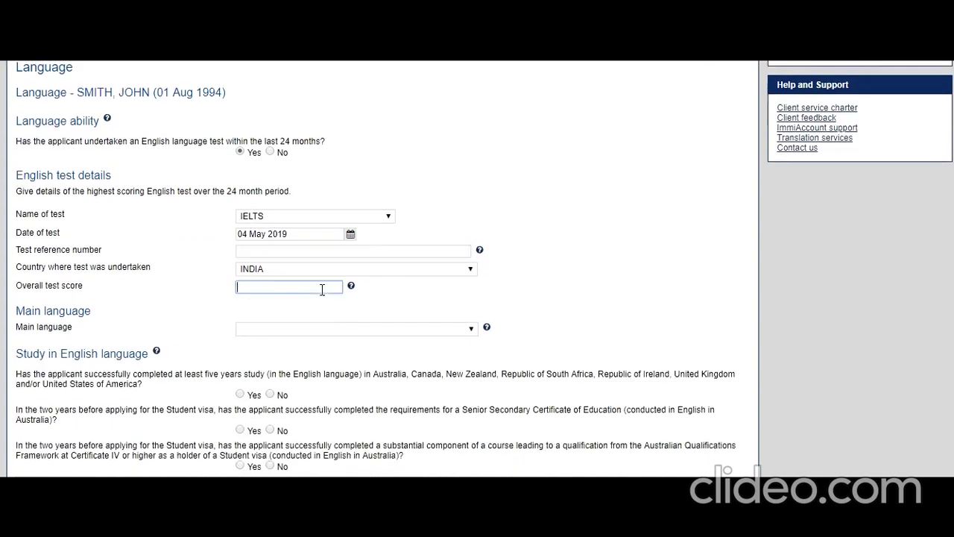
pyautogui.write('8')
pyautogui.click(313, 330)
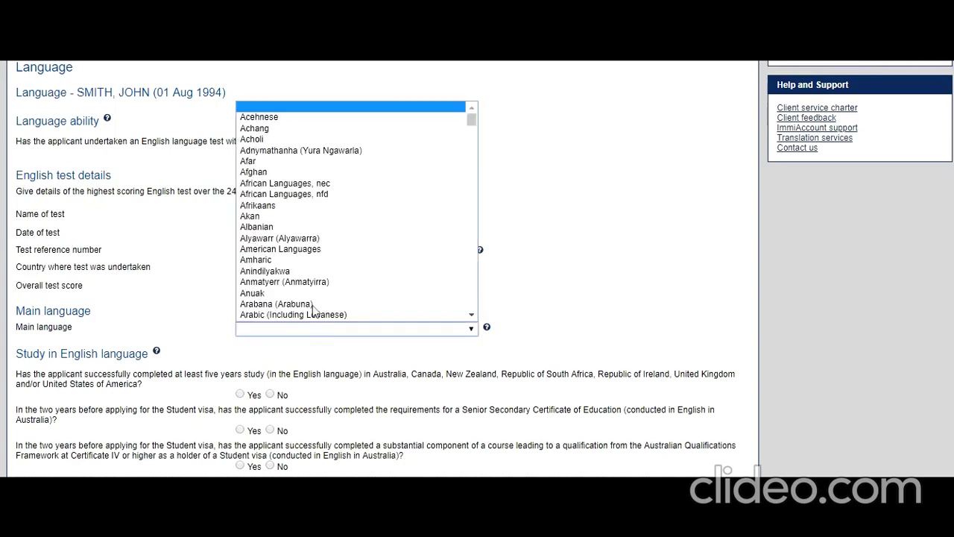
pyautogui.write('haka')
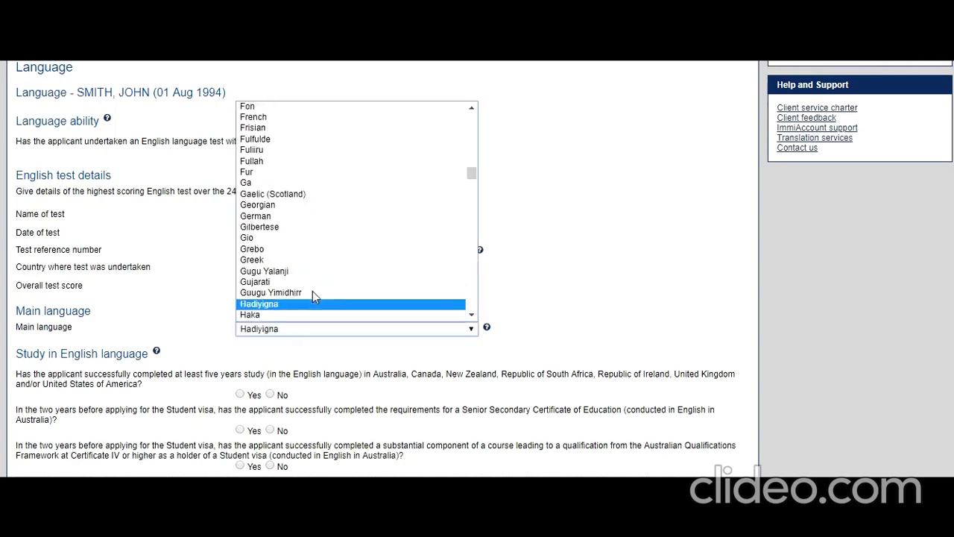
pyautogui.press('Down')
pyautogui.press('Down')
pyautogui.press('Down')
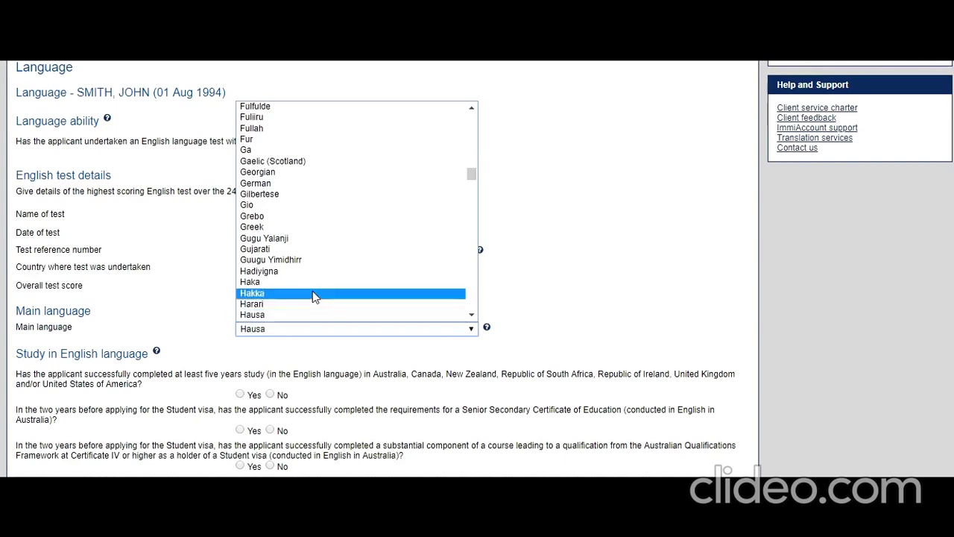
pyautogui.scroll(-4, 312, 291)
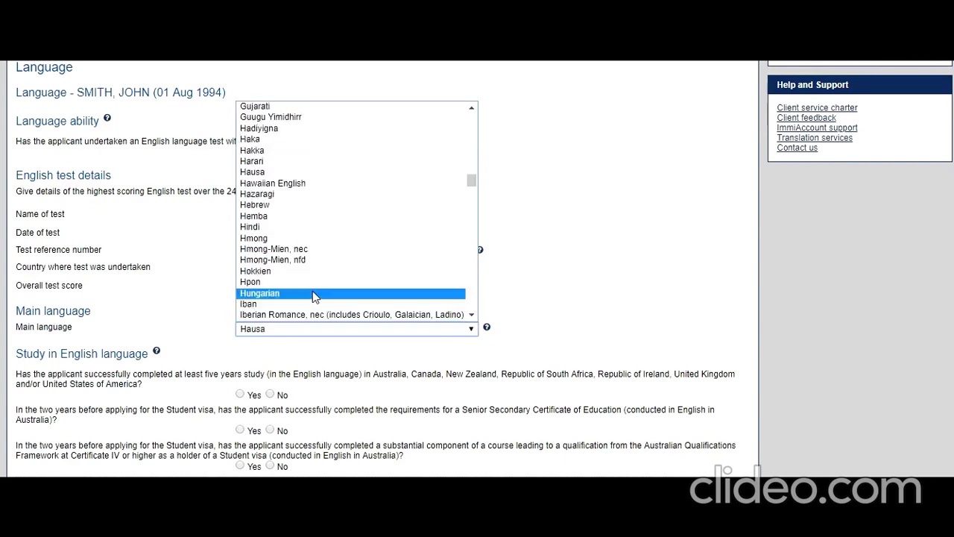
pyautogui.click(293, 227)
pyautogui.click(167, 329)
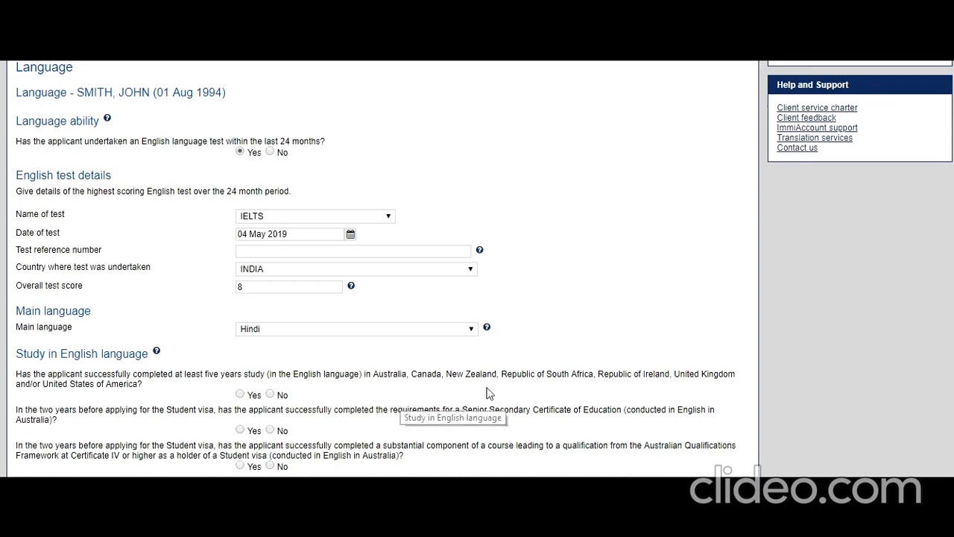
# Step: Answer No to all three English-study questions
pyautogui.click(270, 396)
pyautogui.click(270, 431)
pyautogui.scroll(-1, 115, 351)
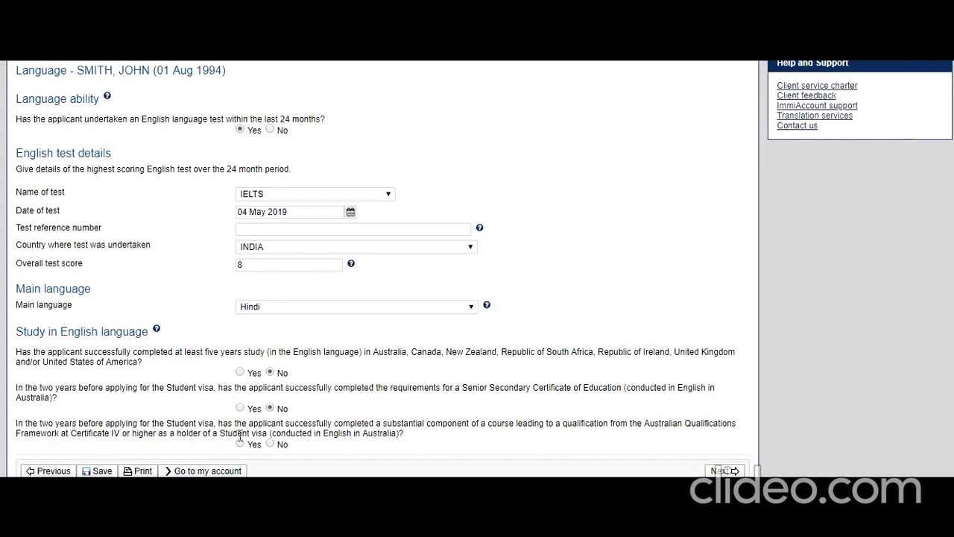
pyautogui.click(270, 443)
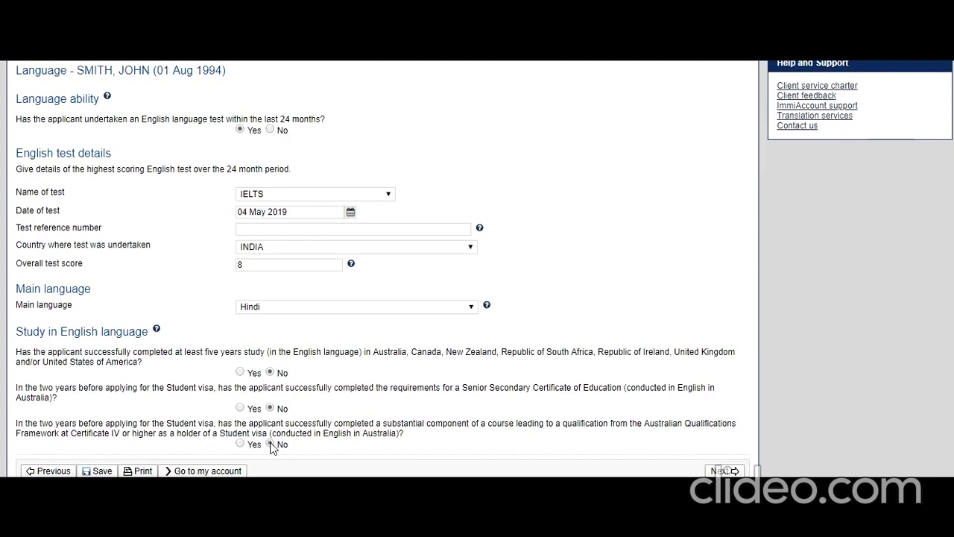
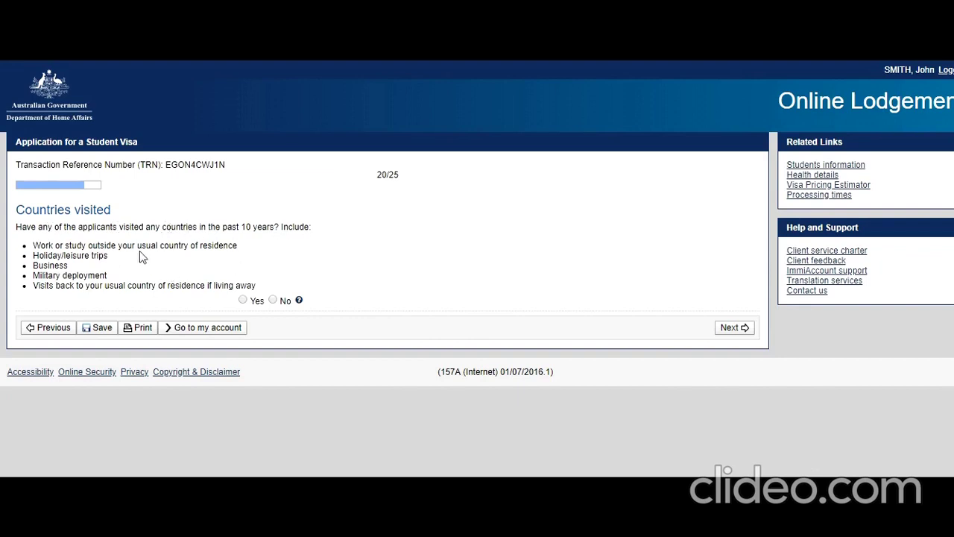
# Step: Answer No to visiting other countries and to holding, breaching or being refused visas
pyautogui.click(273, 300)
pyautogui.click(734, 328)
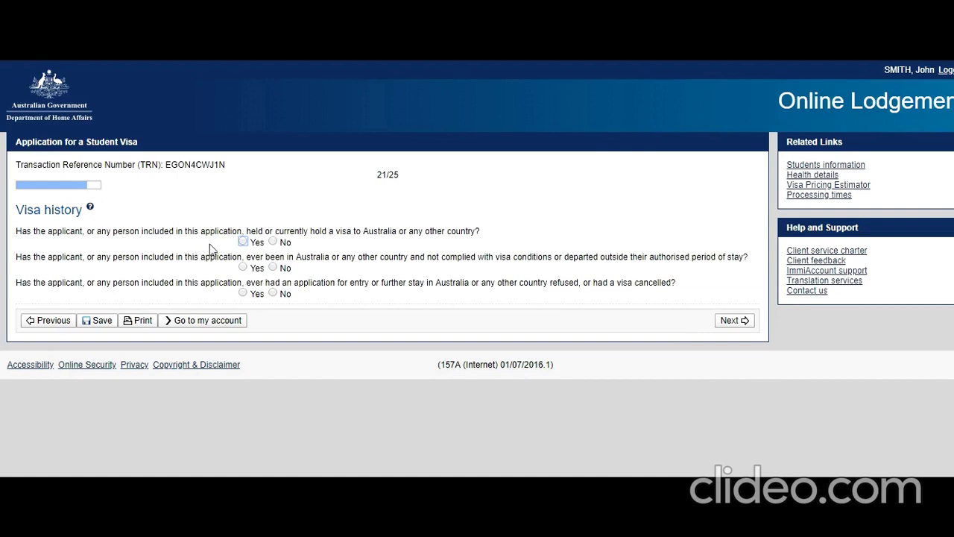
pyautogui.click(274, 242)
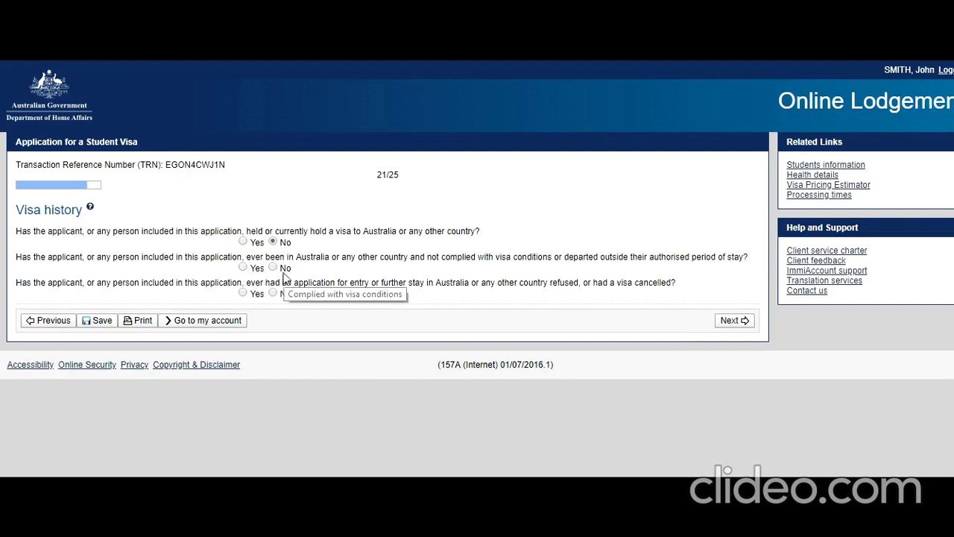
pyautogui.click(273, 268)
pyautogui.click(274, 294)
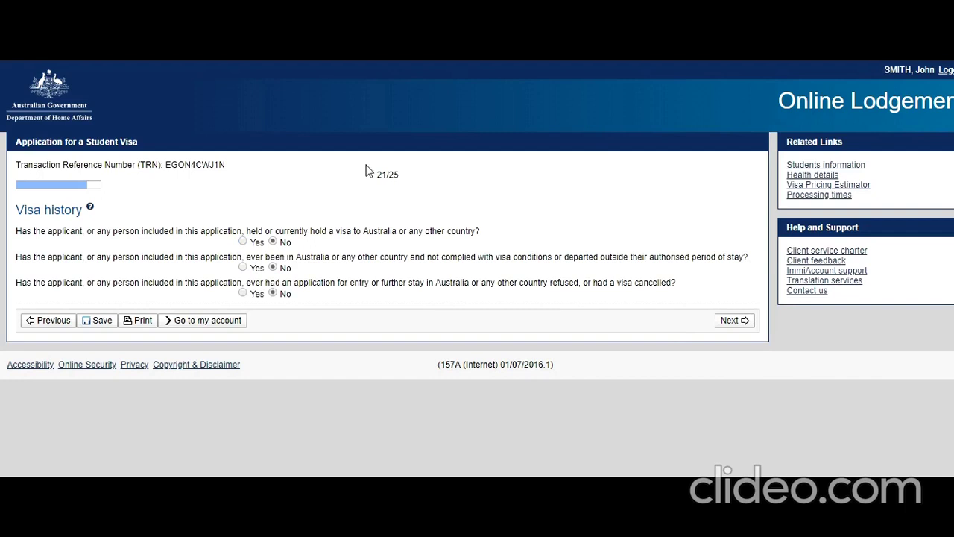
pyautogui.click(733, 319)
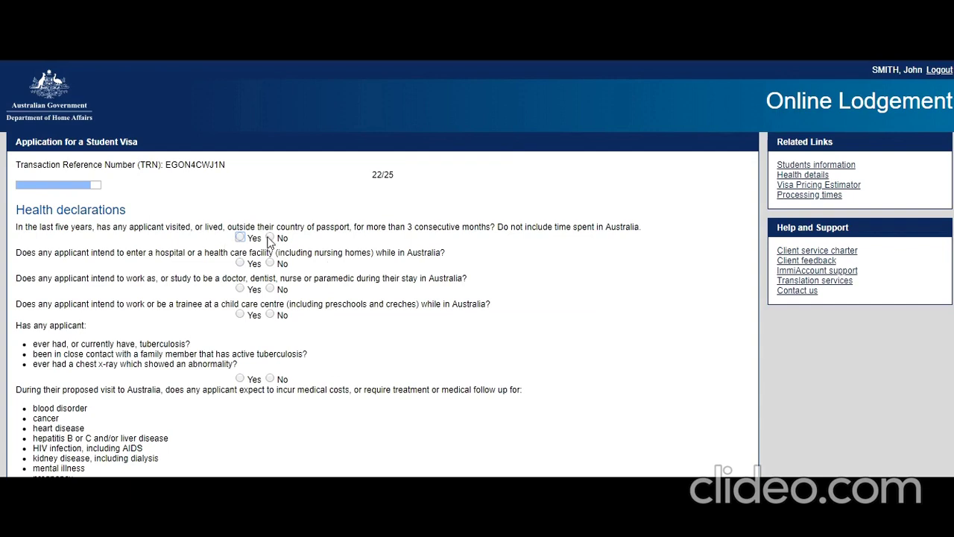
# Step: Answer No to the health questions, covering overseas stays, hospitals, tuberculosis, medical costs and care assistance
pyautogui.click(270, 238)
pyautogui.click(270, 262)
pyautogui.click(270, 288)
pyautogui.click(269, 314)
pyautogui.scroll(-1, 107, 342)
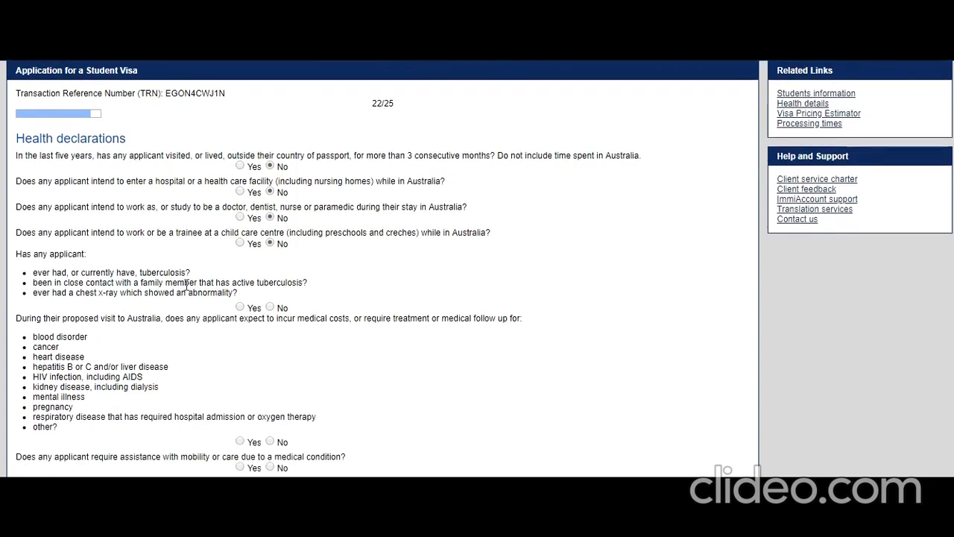
pyautogui.click(270, 309)
pyautogui.scroll(-1, 70, 358)
pyautogui.click(270, 417)
pyautogui.click(269, 443)
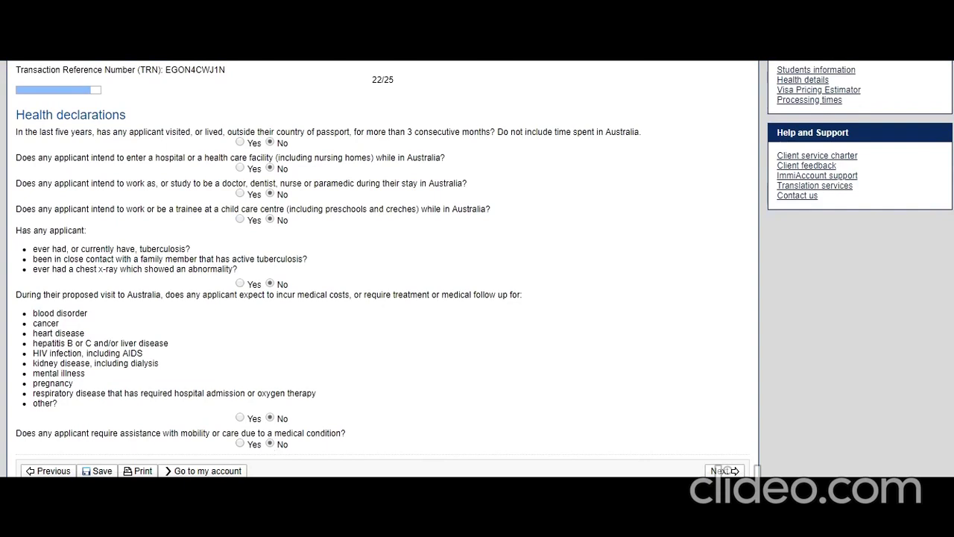
pyautogui.click(720, 470)
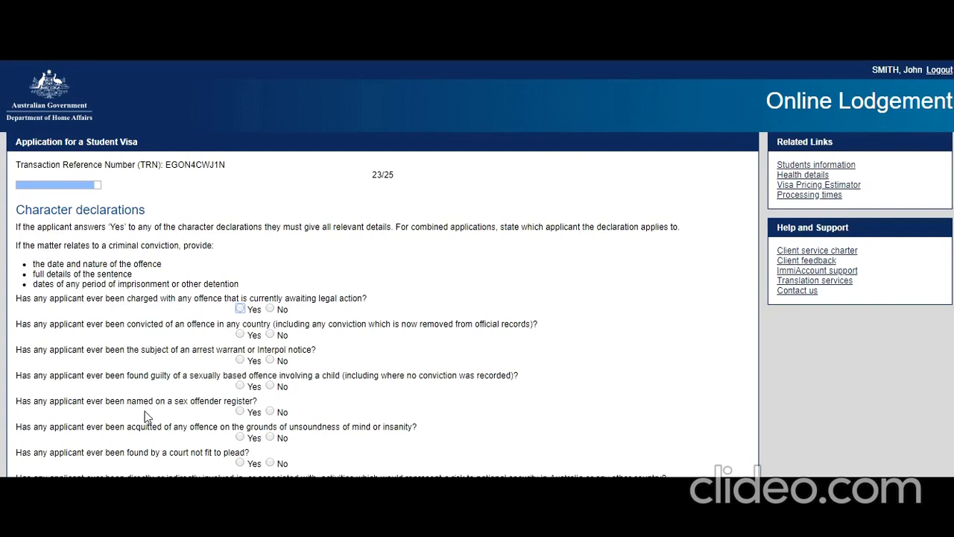
# Step: Answer No to criminal charges, convictions, warrants, child sexual offences and the sex offender register
pyautogui.scroll(-4, 144, 411)
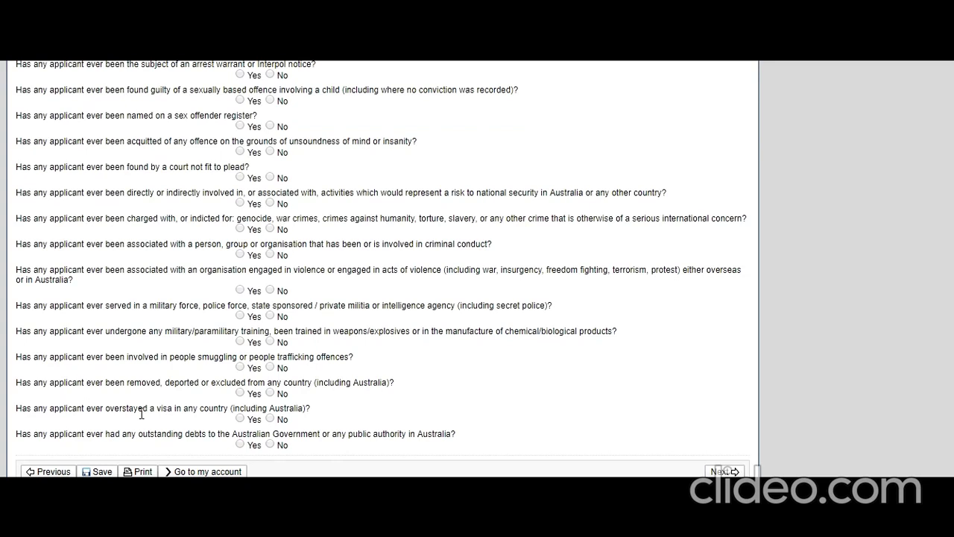
pyautogui.scroll(3, 125, 438)
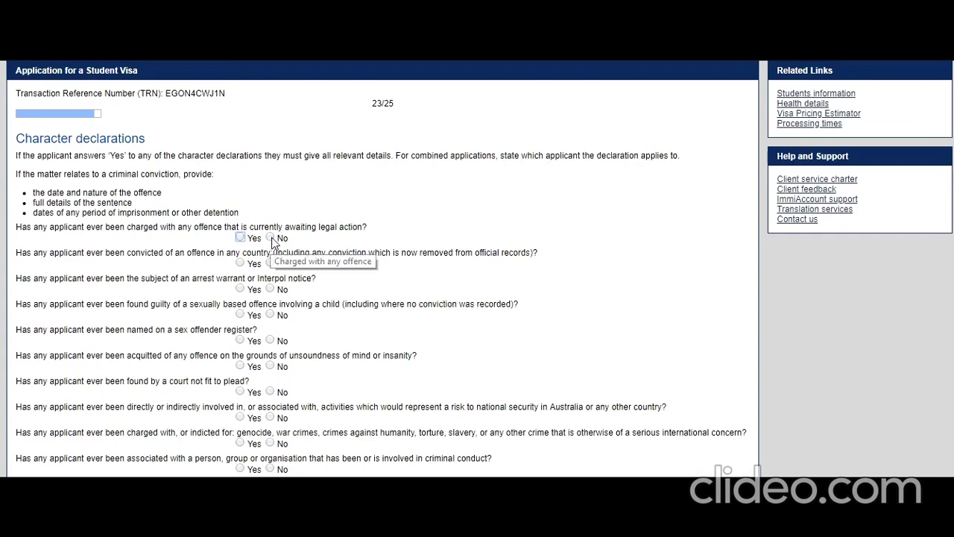
pyautogui.click(271, 237)
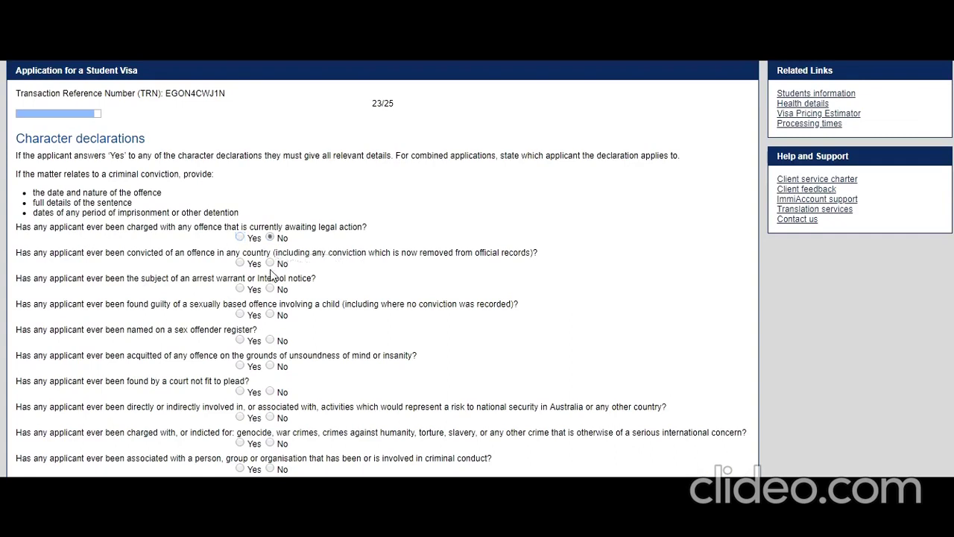
pyautogui.click(270, 263)
pyautogui.click(270, 290)
pyautogui.click(271, 315)
pyautogui.click(270, 341)
# Step: Answer No to insanity acquittal, unfitness to plead, security risks, war crimes and criminal association
pyautogui.scroll(-3, 248, 371)
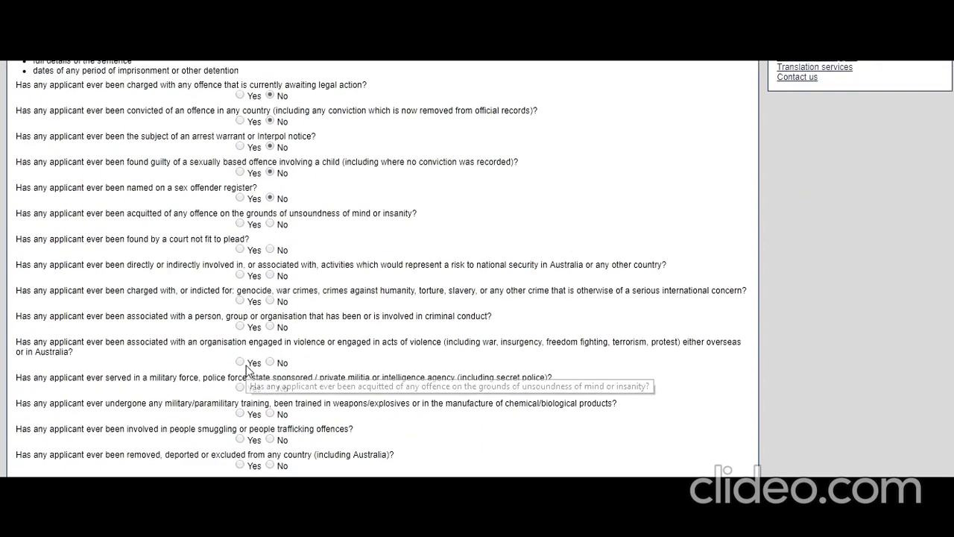
pyautogui.click(270, 226)
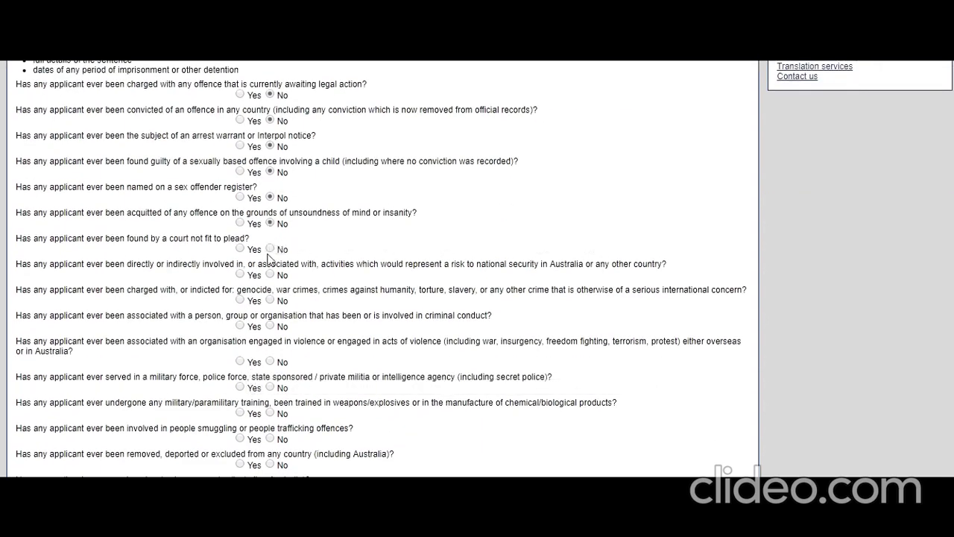
pyautogui.click(271, 250)
pyautogui.click(269, 275)
pyautogui.click(269, 300)
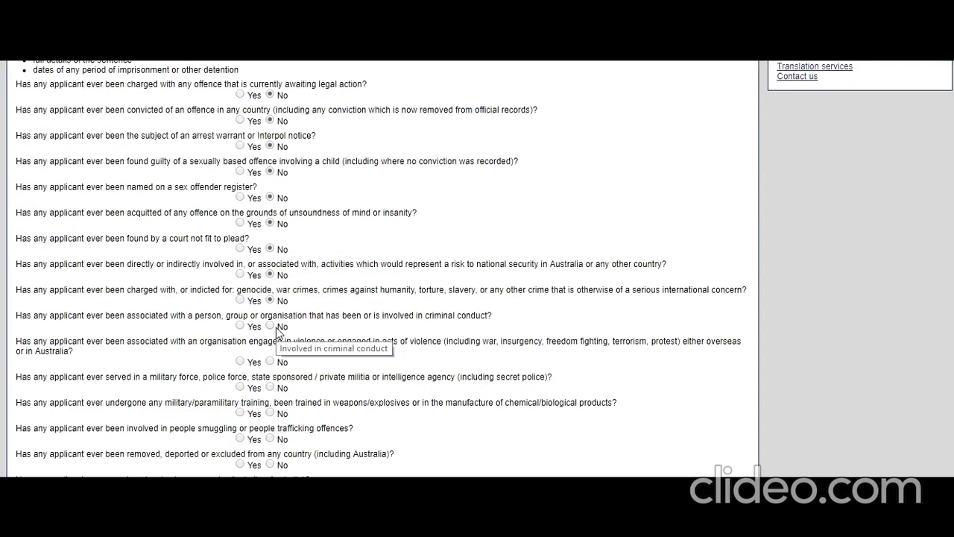
pyautogui.click(270, 326)
# Step: Answer No to violent organisations, military service, people smuggling, deportation, overstaying and government debts
pyautogui.scroll(-1, 209, 368)
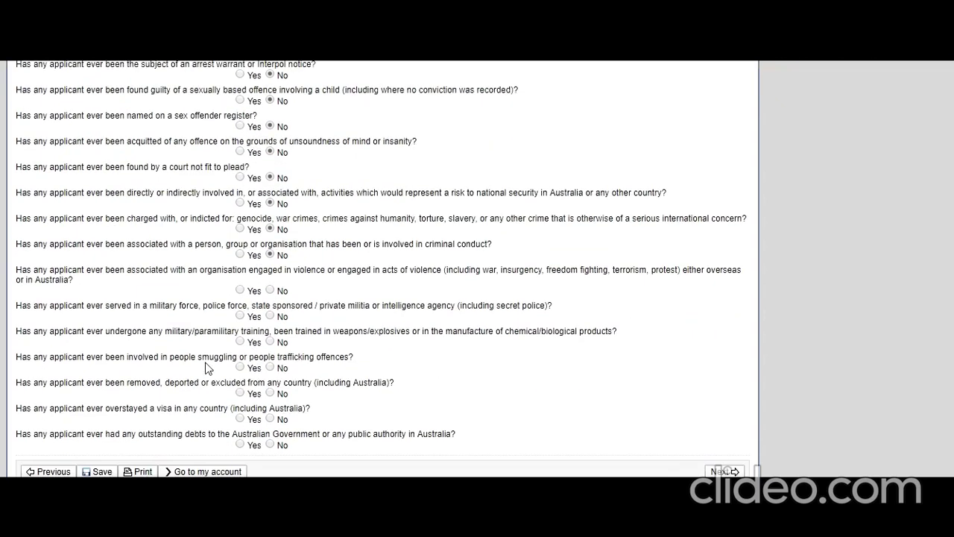
pyautogui.click(270, 290)
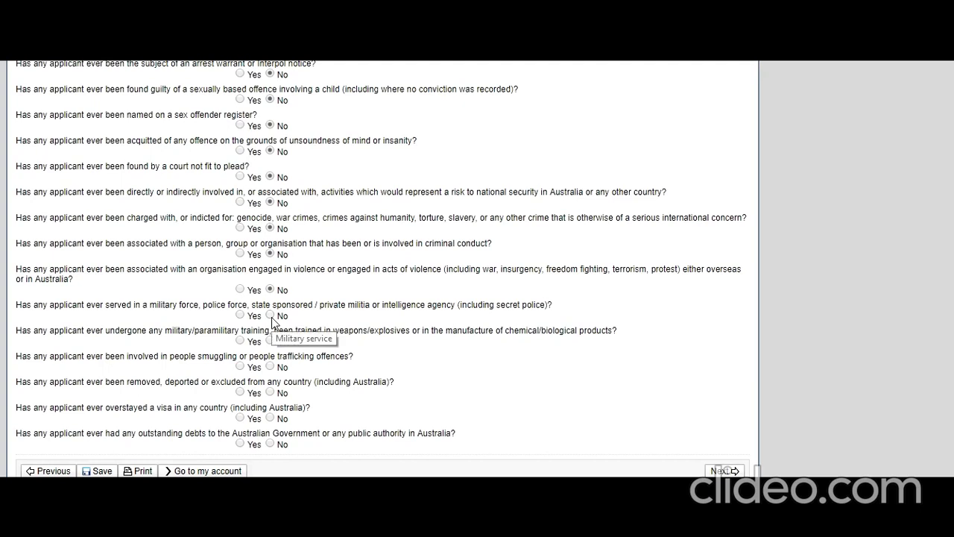
pyautogui.click(270, 315)
pyautogui.click(270, 341)
pyautogui.click(269, 367)
pyautogui.click(270, 393)
pyautogui.click(271, 418)
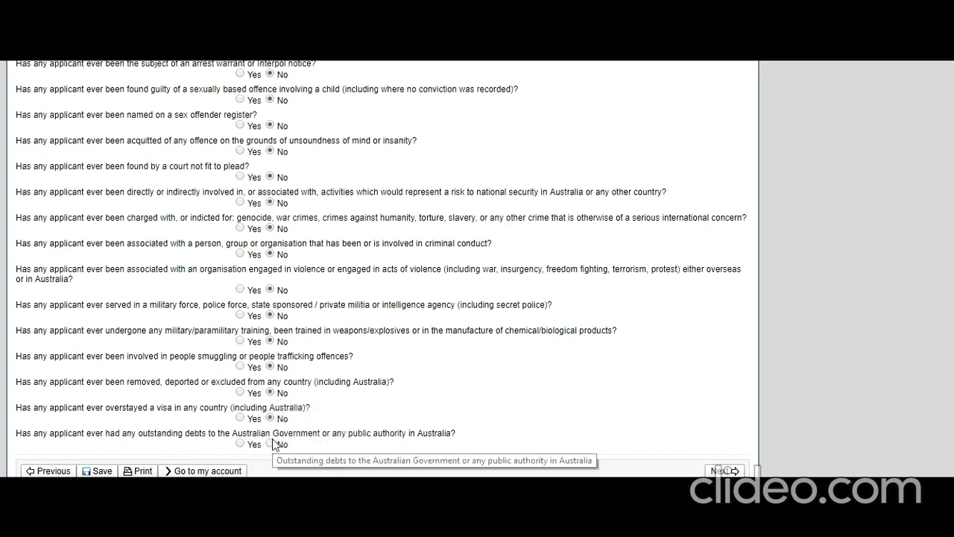
pyautogui.click(270, 444)
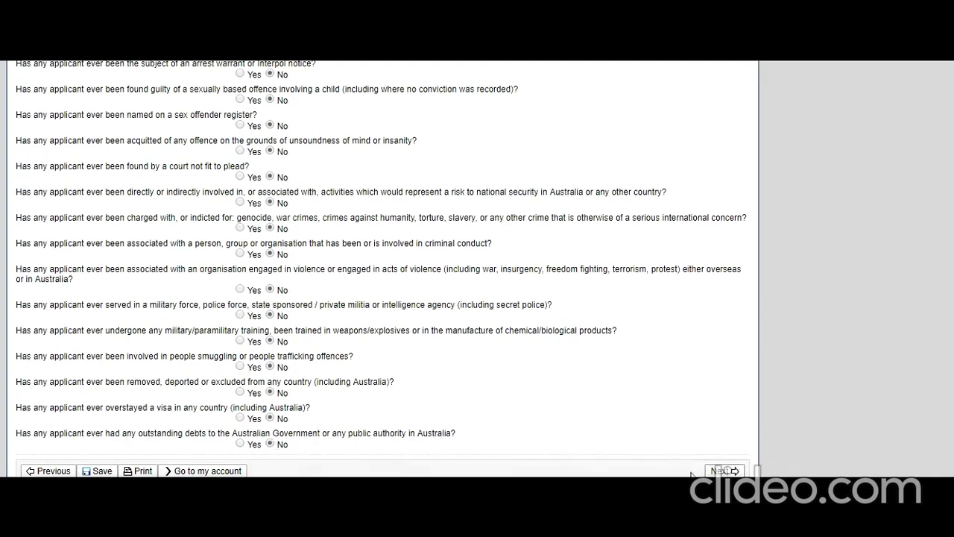
pyautogui.press('Return')
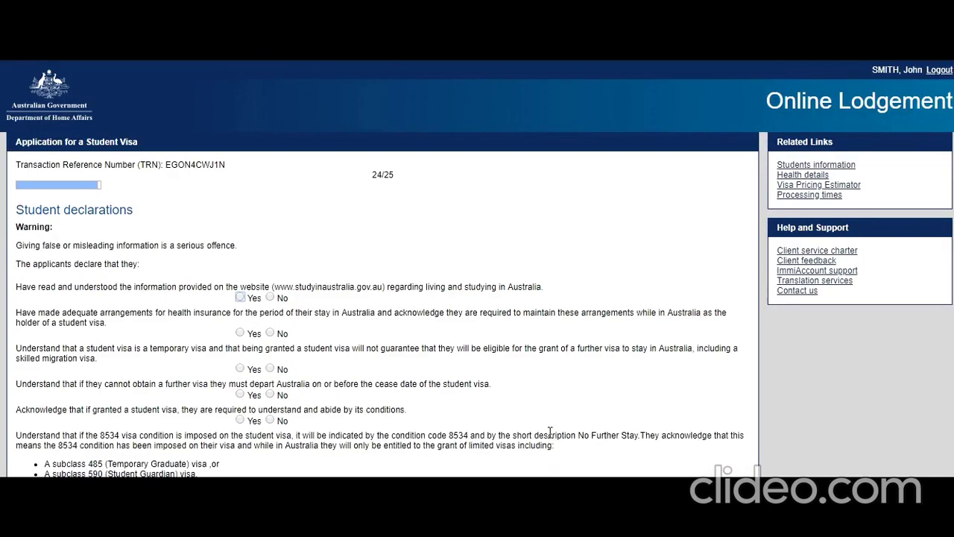
# Step: Answer Yes to having read the study information, health insurance, and the visa's temporary nature
pyautogui.scroll(-1, 542, 428)
pyautogui.click(240, 226)
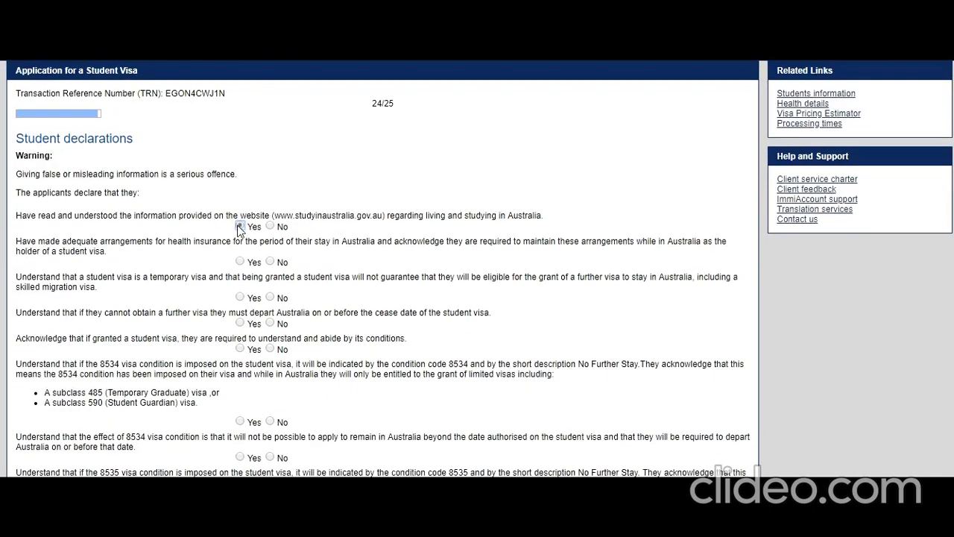
pyautogui.click(239, 262)
pyautogui.click(240, 298)
pyautogui.click(239, 324)
# Step: Answer Yes to abiding by visa conditions and to the 8534 and 8535 condition questions
pyautogui.scroll(-1, 34, 362)
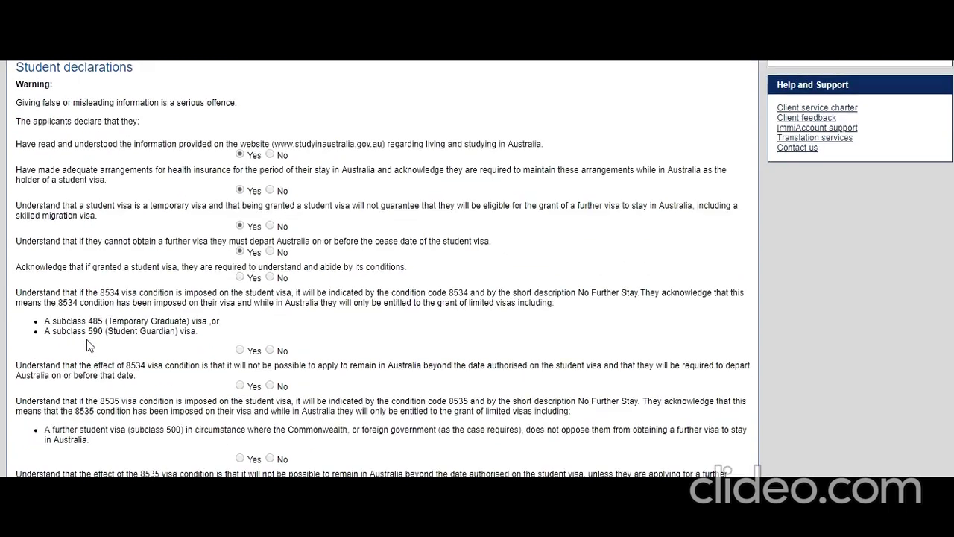
pyautogui.click(239, 277)
pyautogui.click(240, 350)
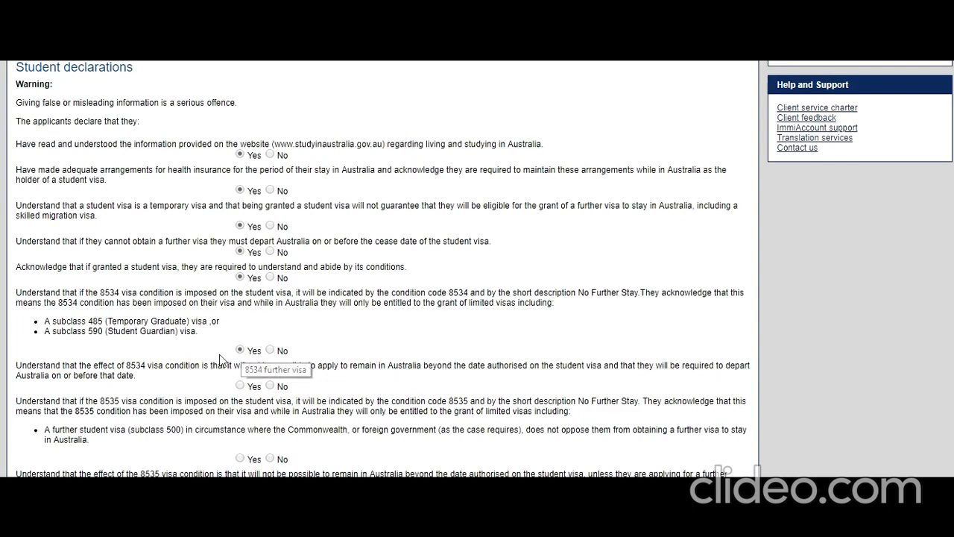
pyautogui.scroll(-1, 179, 358)
pyautogui.click(239, 324)
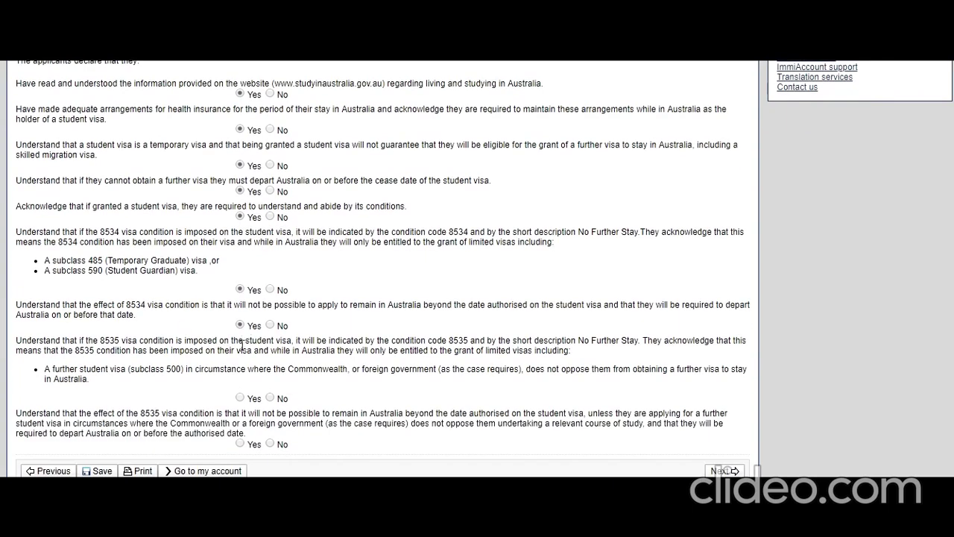
pyautogui.click(240, 398)
pyautogui.click(240, 443)
pyautogui.click(721, 470)
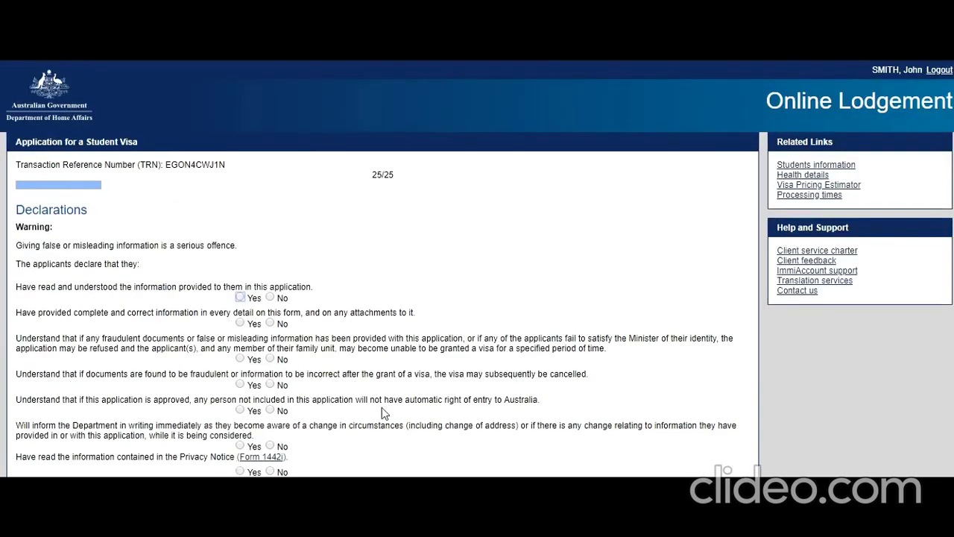
# Step: Answer Yes to the application accuracy, fraudulent documents, cancellation and change-of-circumstances declarations
pyautogui.scroll(-1, 382, 407)
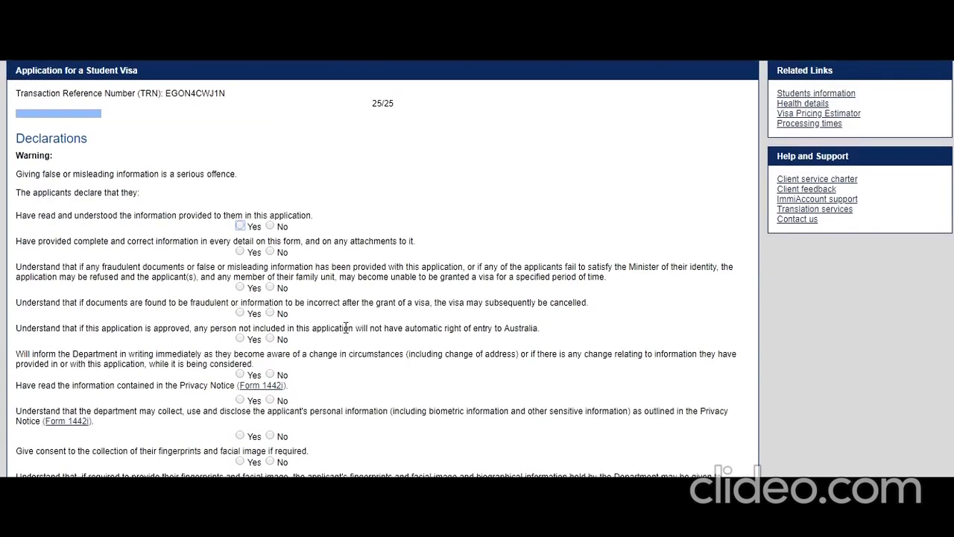
pyautogui.scroll(-1, 327, 326)
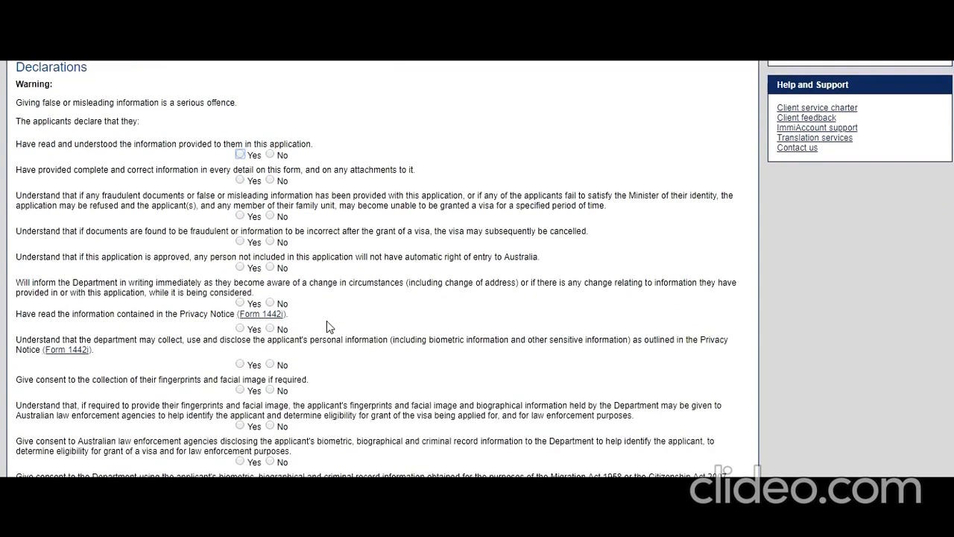
pyautogui.scroll(1, 326, 322)
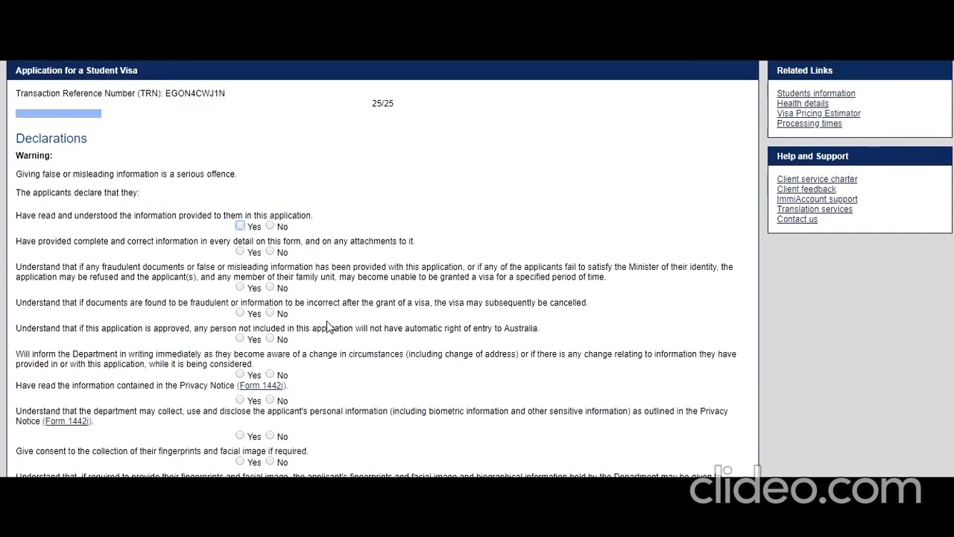
pyautogui.click(239, 225)
pyautogui.click(239, 252)
pyautogui.click(240, 314)
pyautogui.click(240, 289)
pyautogui.click(240, 374)
# Step: Answer Yes to the Privacy Notice, personal information use and all biometric and law-enforcement consents
pyautogui.scroll(-2, 242, 256)
pyautogui.click(239, 256)
pyautogui.click(239, 292)
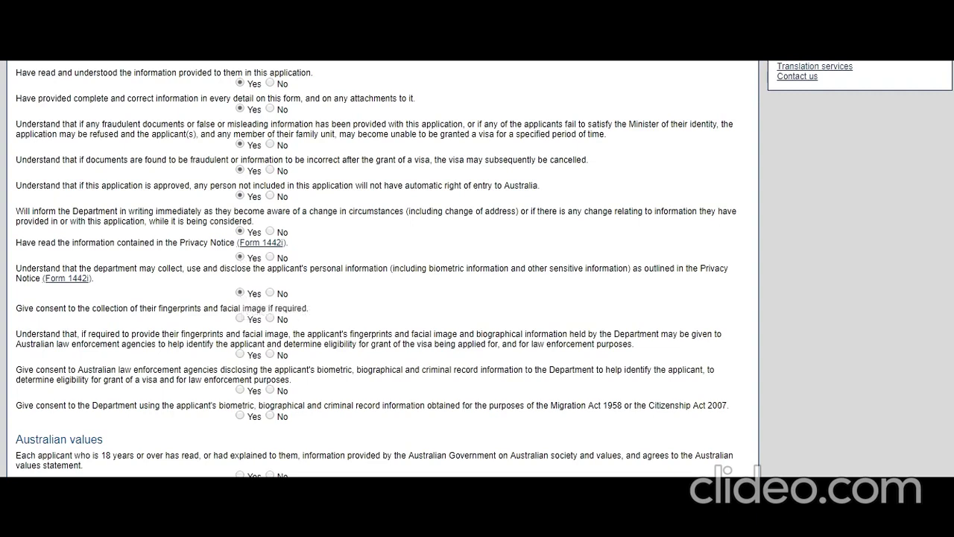
pyautogui.click(240, 318)
pyautogui.click(240, 354)
pyautogui.click(240, 389)
pyautogui.click(240, 415)
pyautogui.scroll(-1, 347, 411)
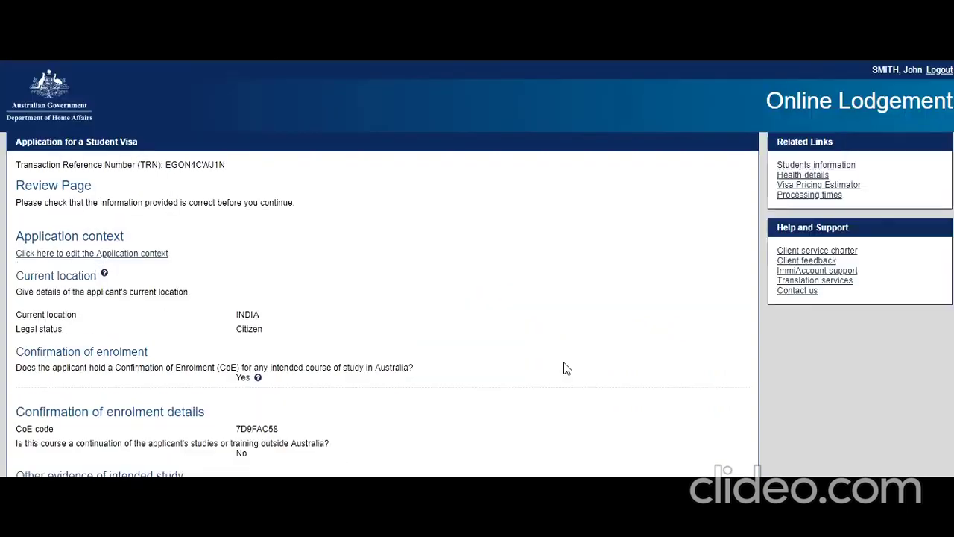
# Step: Scroll through the Review Page down to the Declarations and Australian values sections
pyautogui.scroll(-3, 511, 325)
pyautogui.scroll(-5, 512, 325)
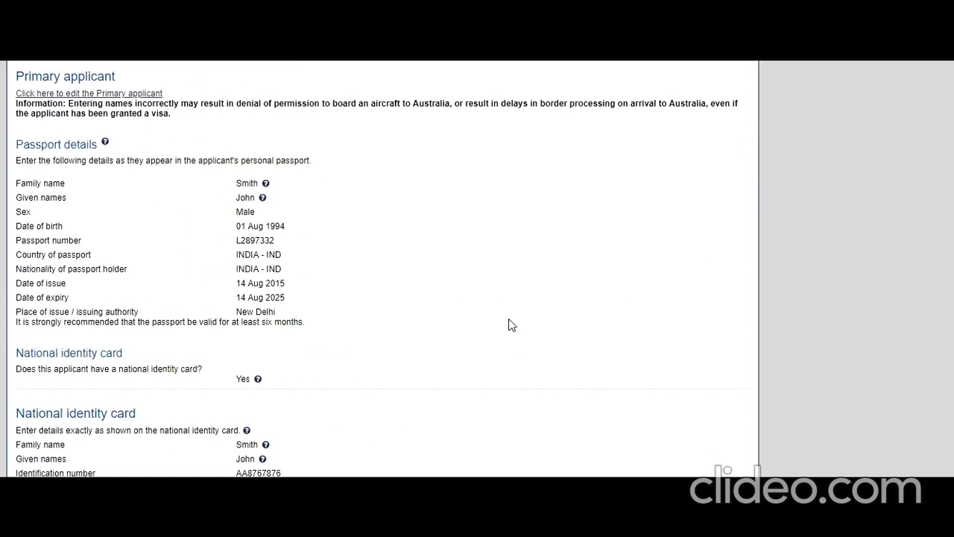
pyautogui.scroll(-15, 511, 325)
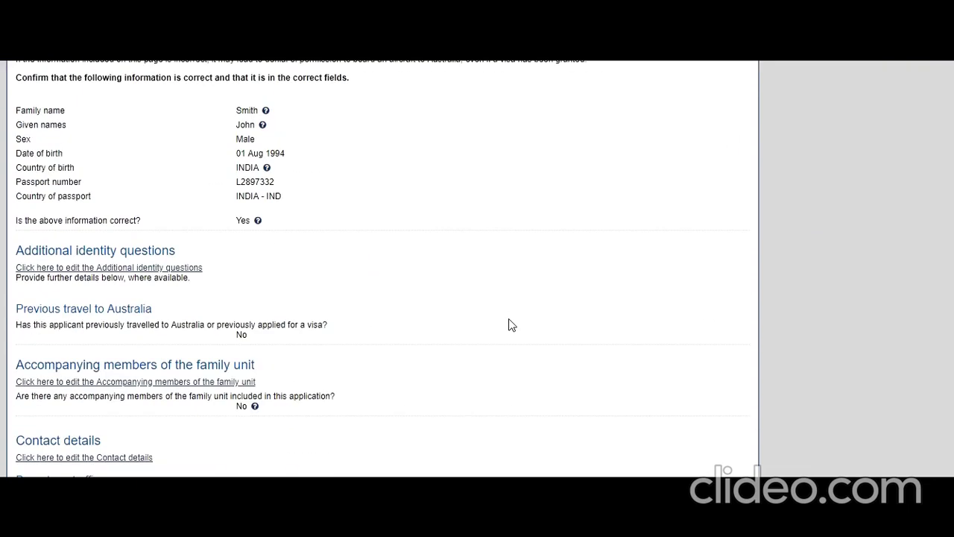
pyautogui.scroll(-10, 511, 325)
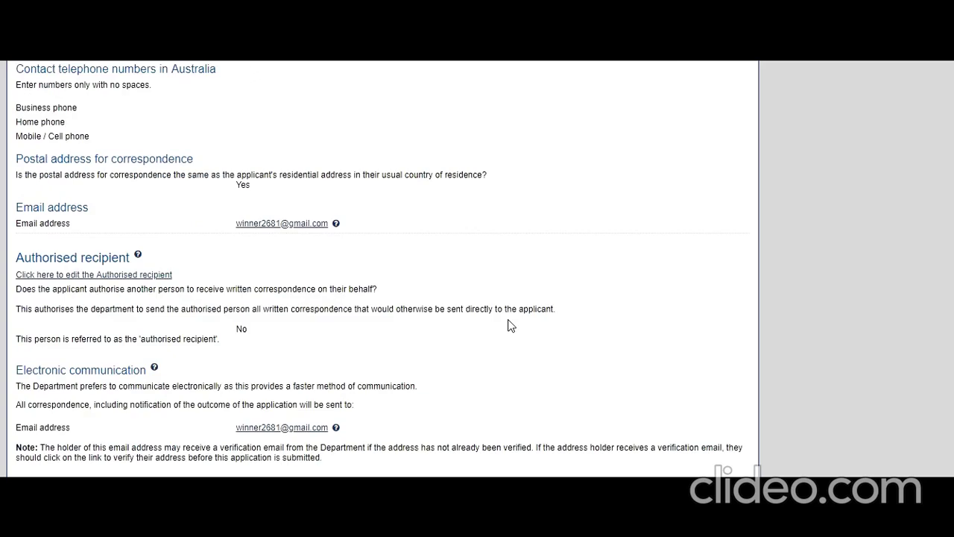
pyautogui.scroll(-4, 512, 325)
pyautogui.scroll(-15, 511, 325)
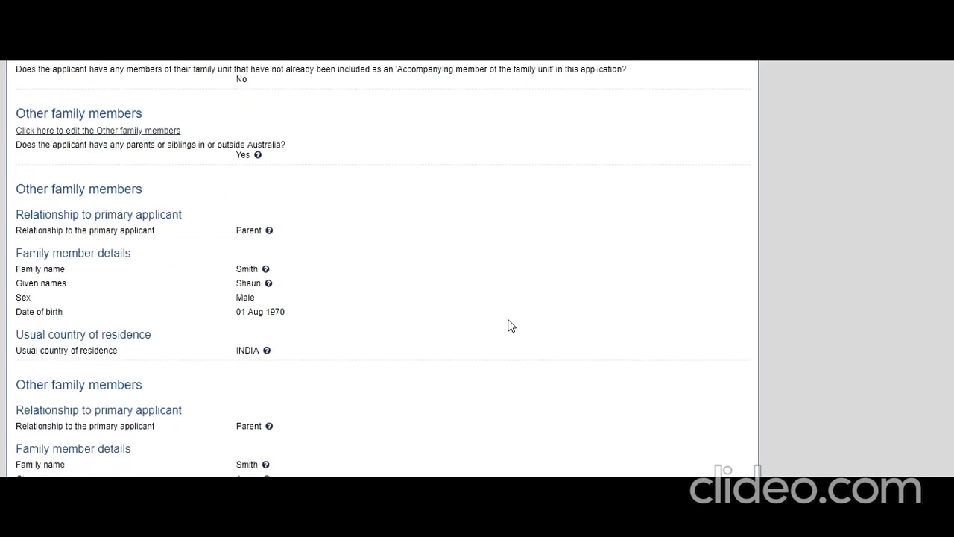
pyautogui.scroll(-20, 511, 325)
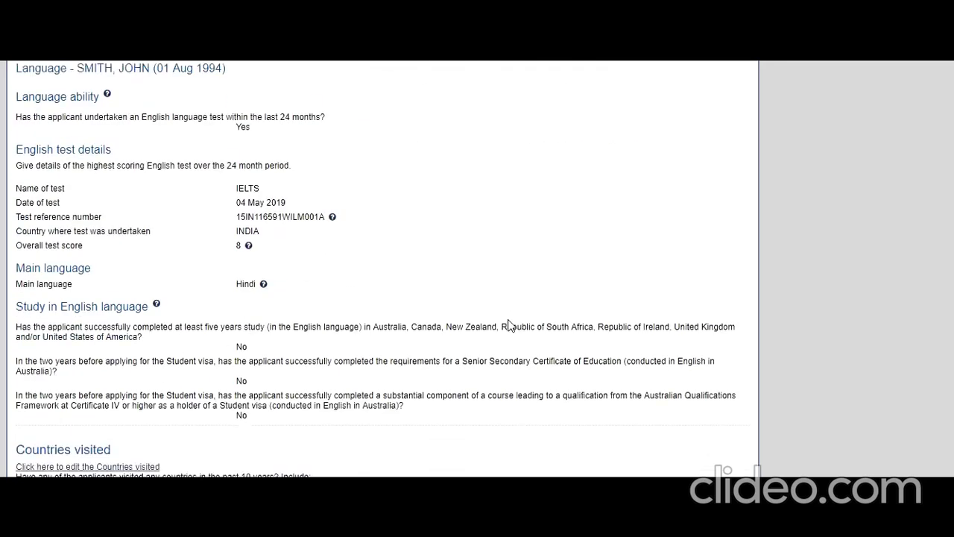
pyautogui.scroll(-15, 511, 325)
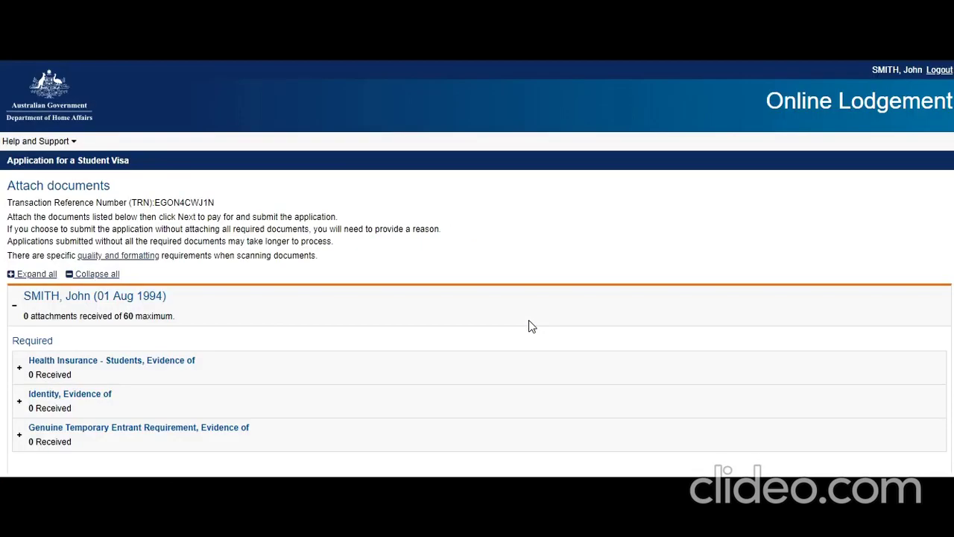
# Step: Expand all required evidence sections on the Attach documents page
pyautogui.scroll(-1, 343, 246)
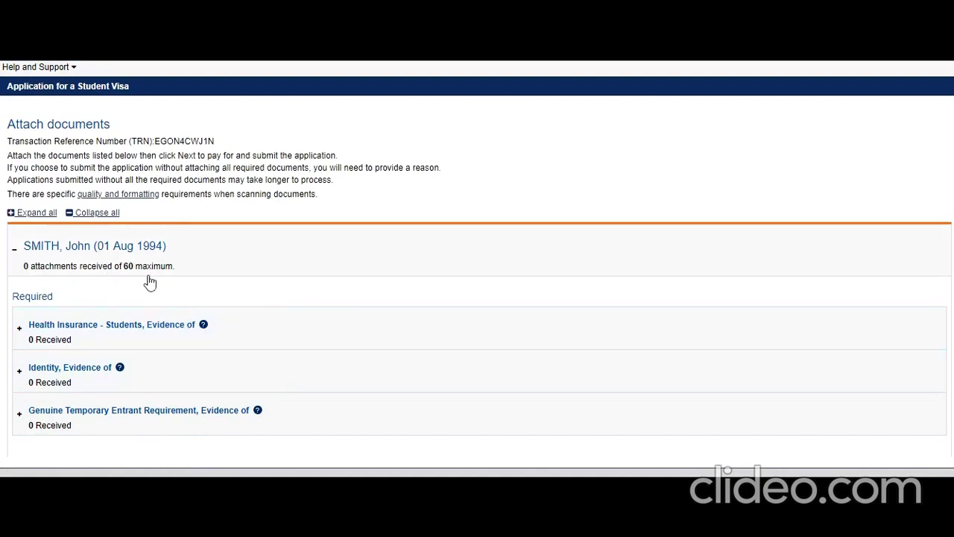
pyautogui.click(21, 216)
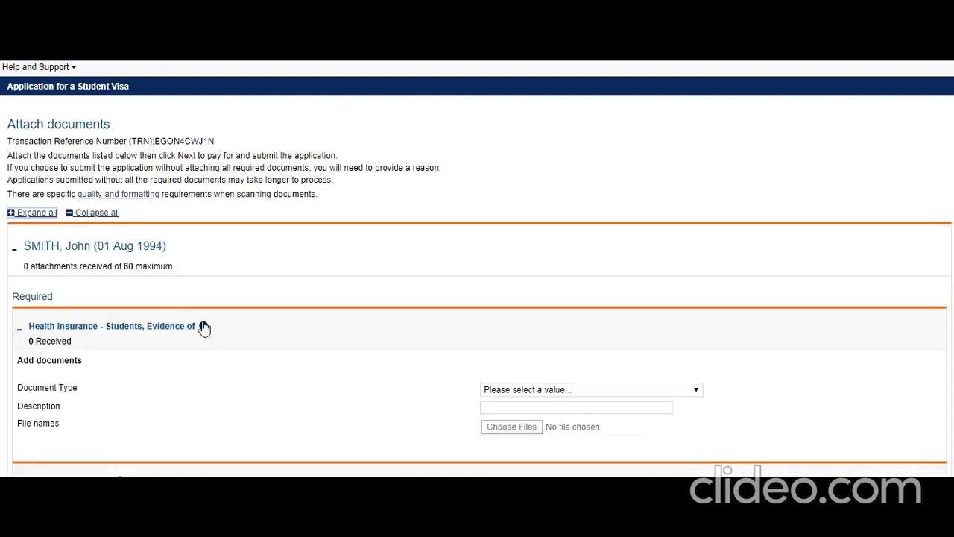
pyautogui.scroll(-5, 230, 358)
pyautogui.scroll(10, 230, 358)
pyautogui.scroll(-10, 230, 358)
pyautogui.scroll(10, 231, 357)
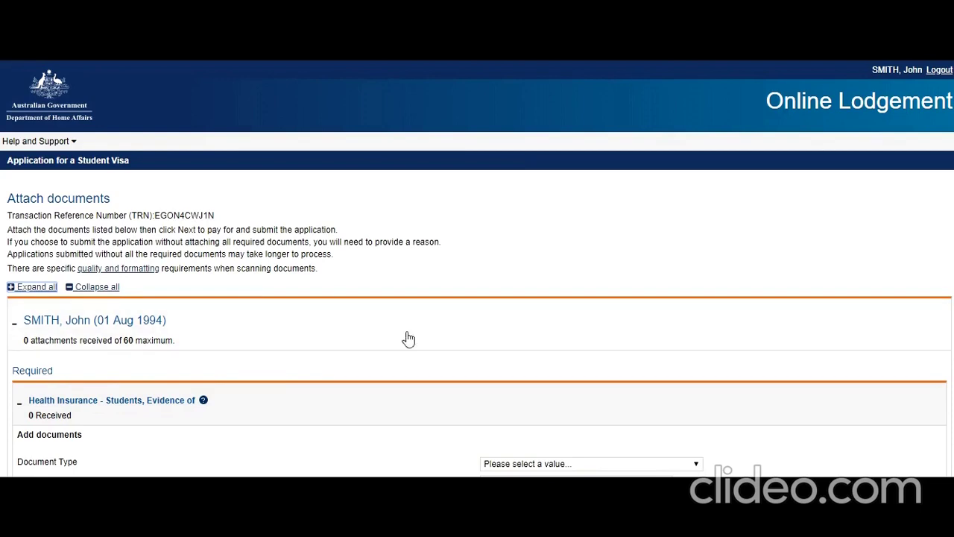
pyautogui.scroll(-4, 323, 353)
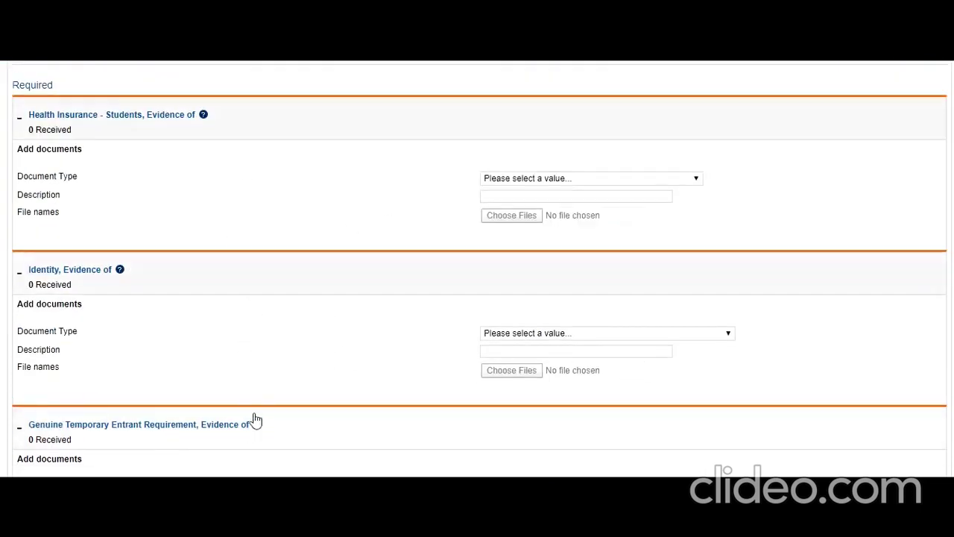
pyautogui.scroll(-2, 251, 422)
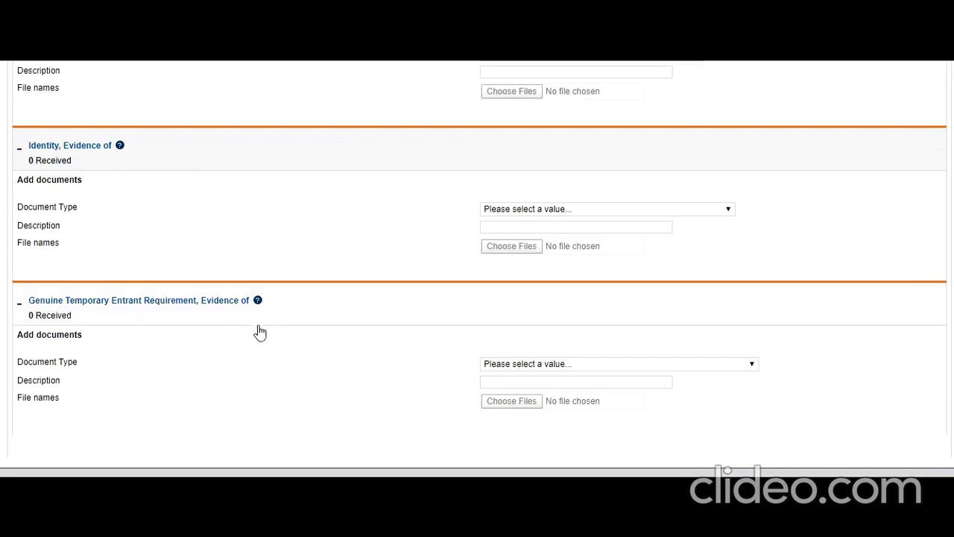
# Step: View the Document Type options for GTE and identity evidence without selecting any
pyautogui.click(611, 365)
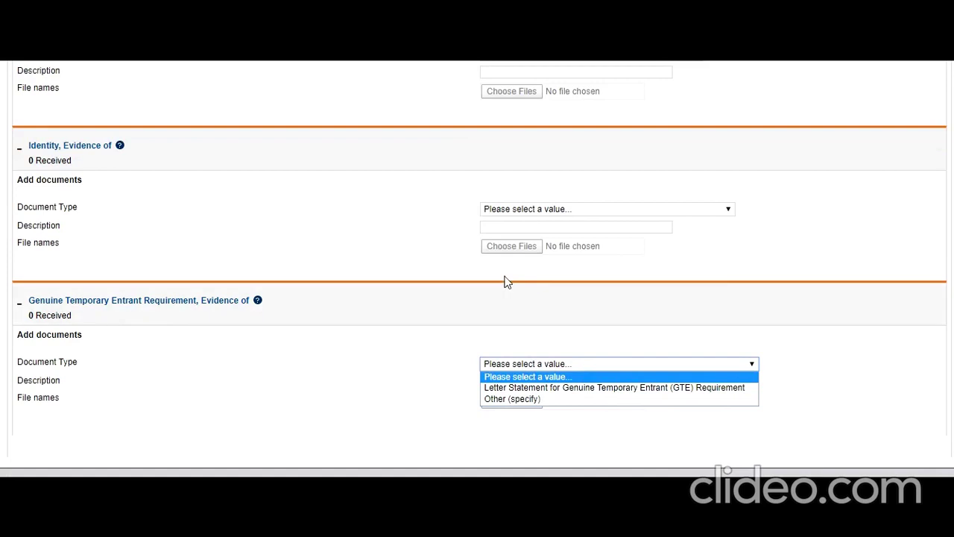
pyautogui.click(526, 211)
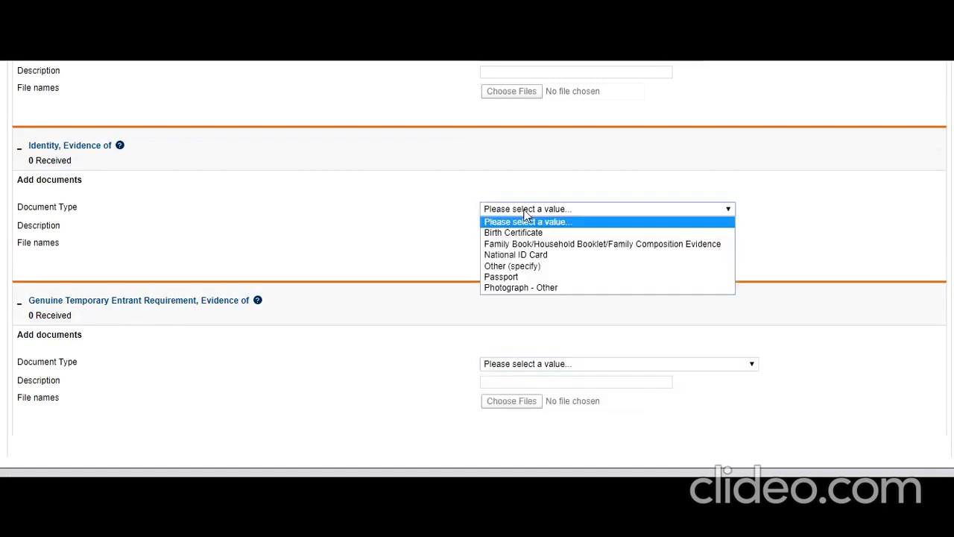
pyautogui.click(443, 258)
pyautogui.scroll(10, 442, 268)
pyautogui.scroll(-5, 443, 282)
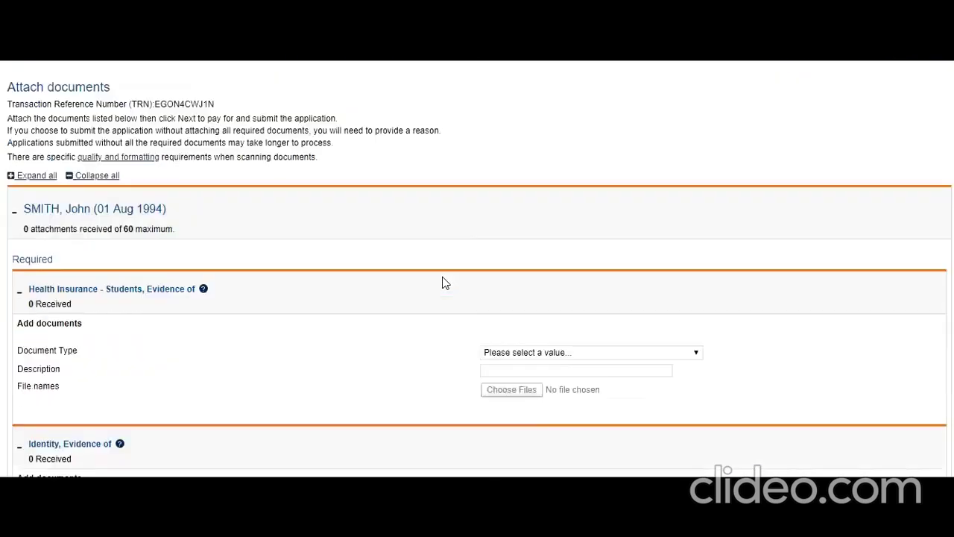